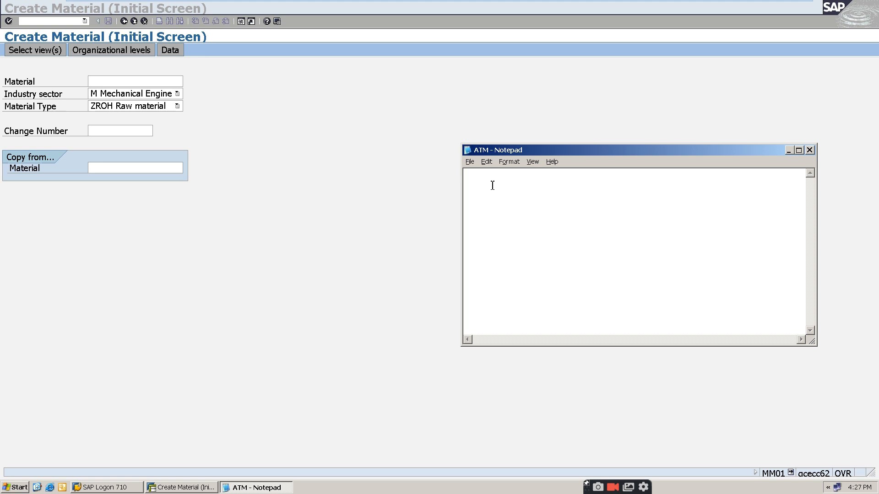
Step: Write the note "MM01 TO CREATE MATERIAL" in the ATM Notepad file
type("MM01 TO CREATE MATERIAL")
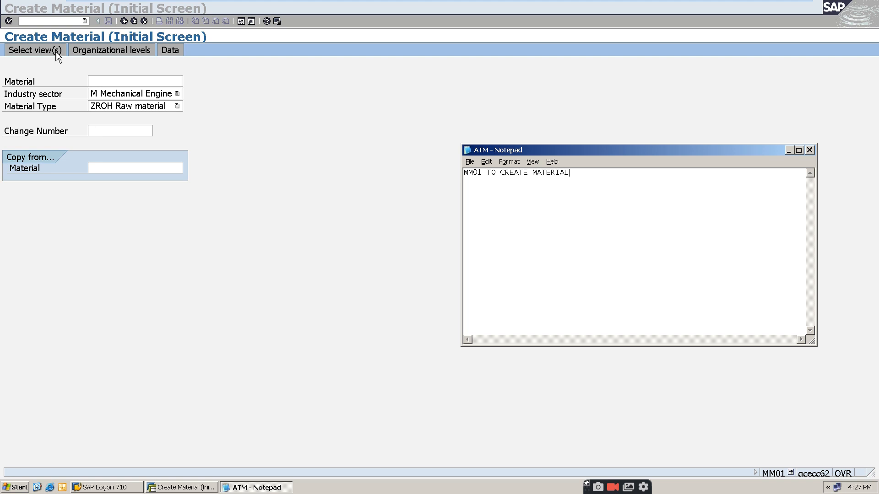
Step: Switch to the SAP Create Material screen and select industry sector Mechanical Engineering and material type ZROH Raw material
left_click(150, 83)
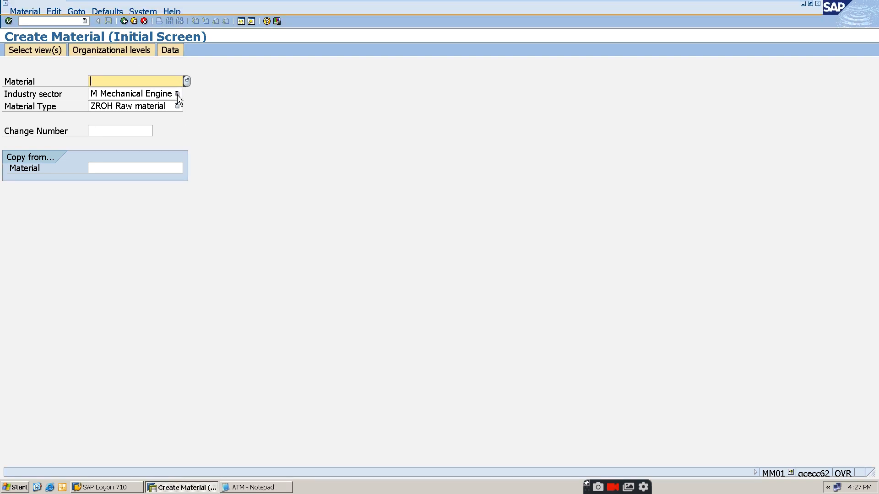
left_click(178, 94)
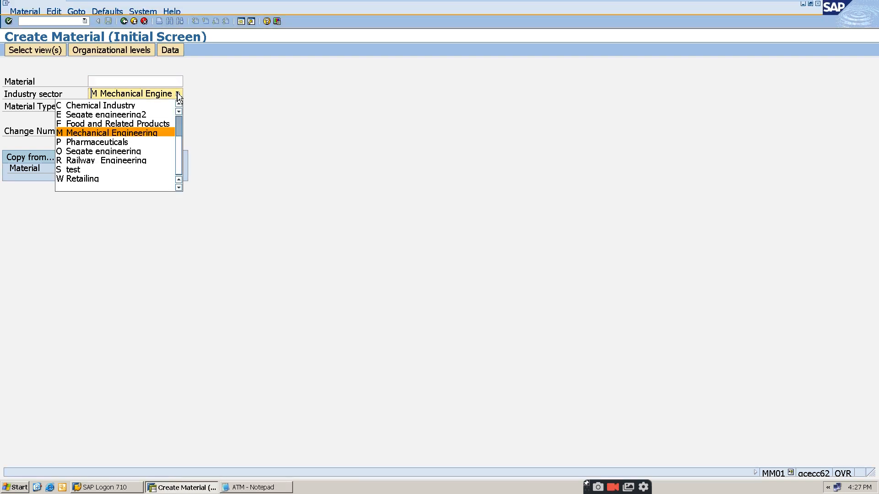
left_click(112, 132)
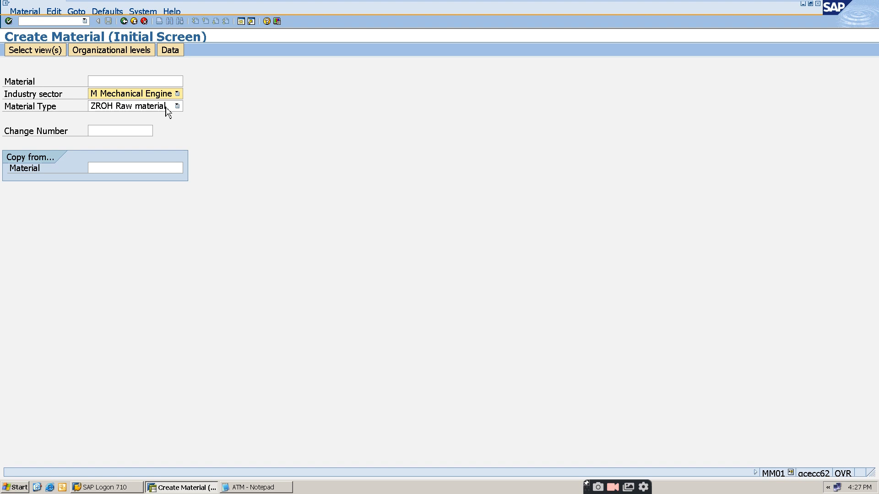
left_click(167, 108)
left_click(134, 183)
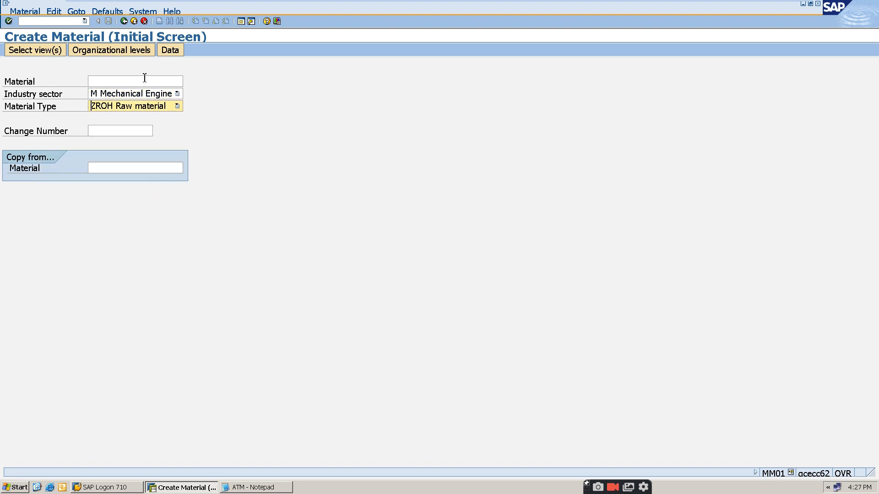
Step: Accept the preselected Basic Data 1, Purchasing and Accounting 1 views and enter HOPL as the plant
key("Return")
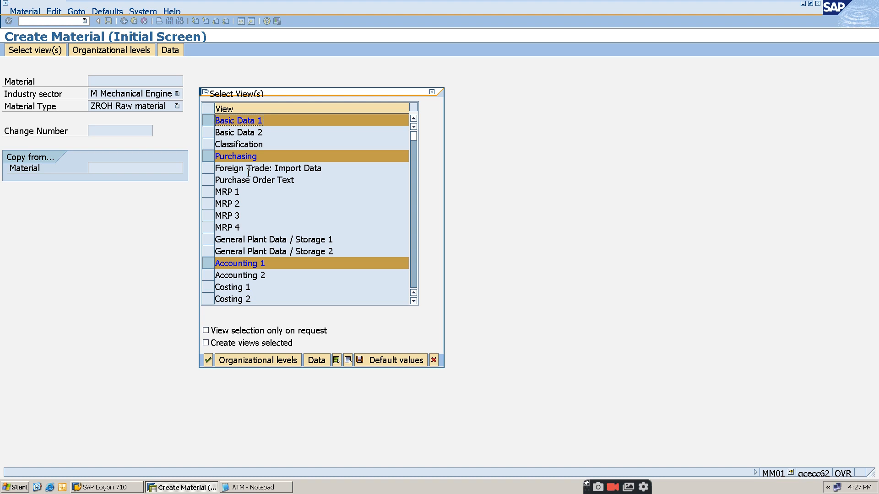
left_click(207, 364)
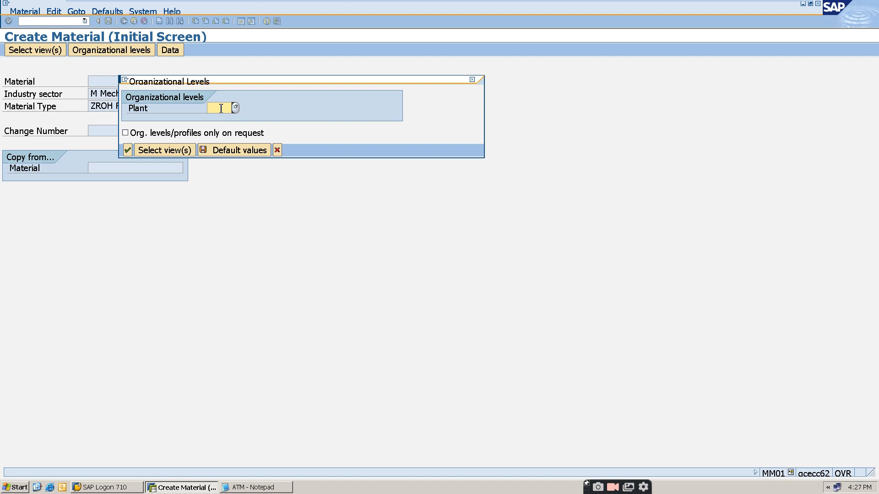
type("hap1")
key("Return")
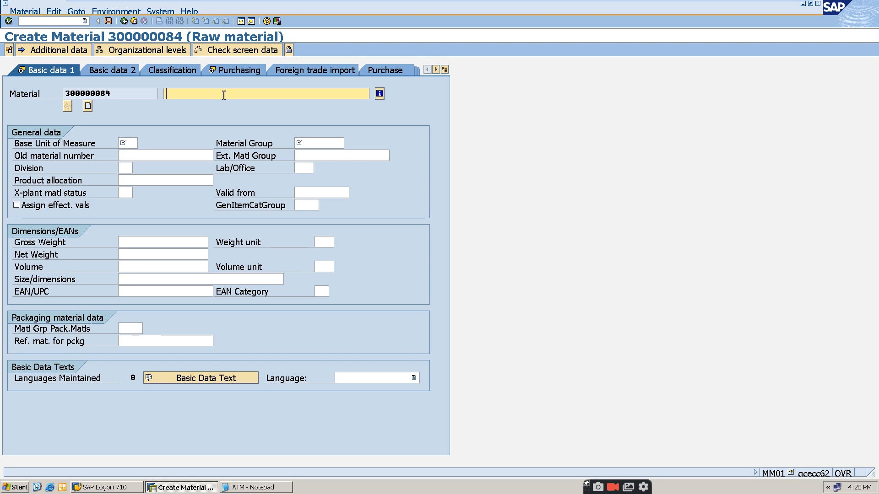
Step: Enter HONOR SPEAKERS as the material description in the Basic data 1 view
type("S")
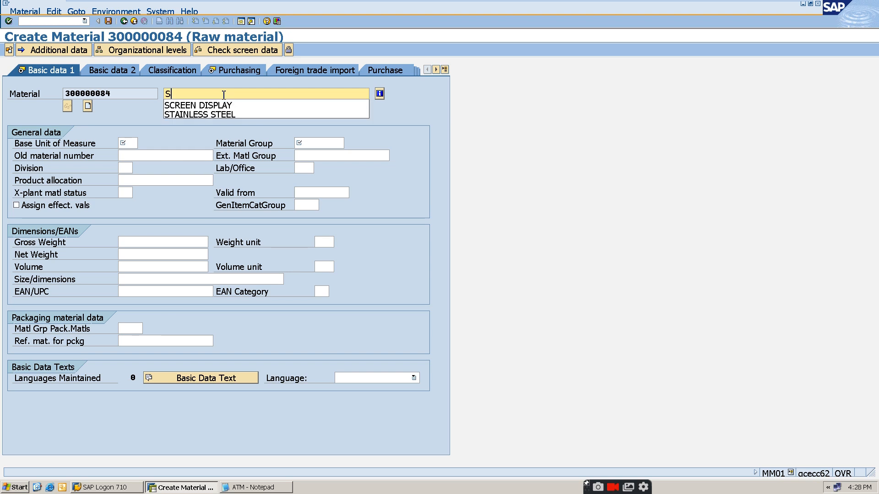
type("PEAKERS")
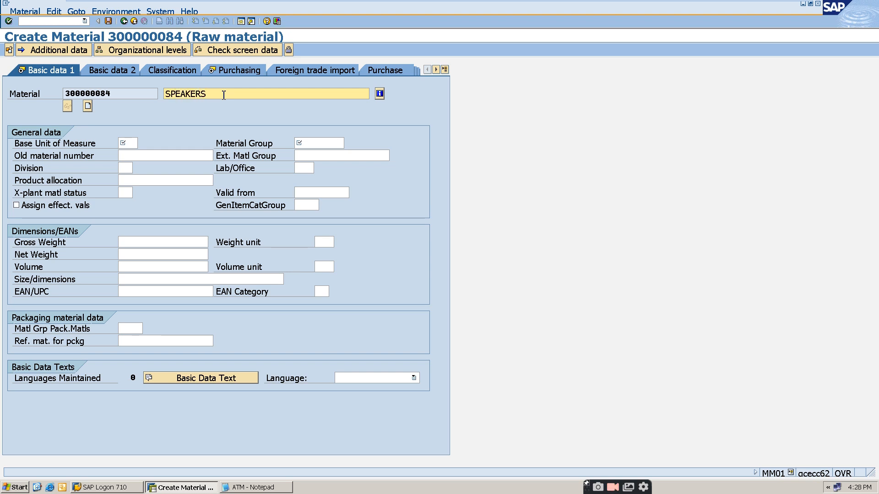
type("HONOR")
key("Delete")
key("Delete")
type("SPEAKERS")
Step: Find the unit Each among the possible entries and set the base unit of measure to EA
left_click(127, 143)
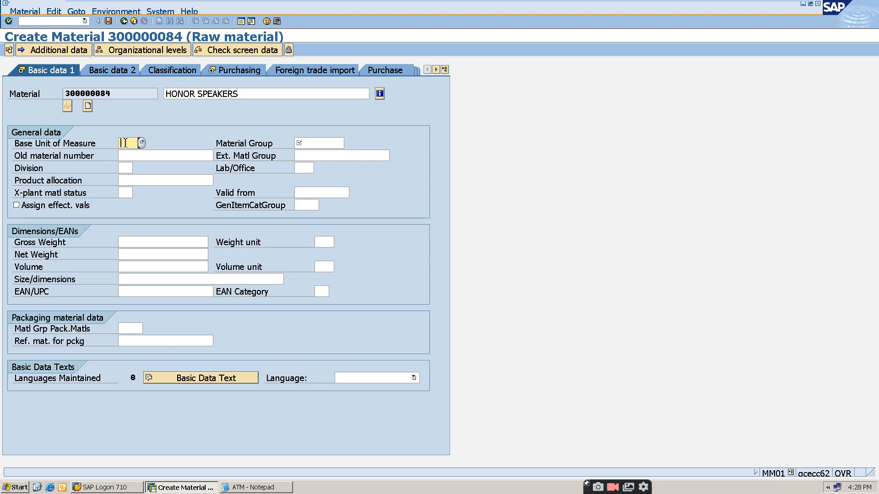
left_click(142, 145)
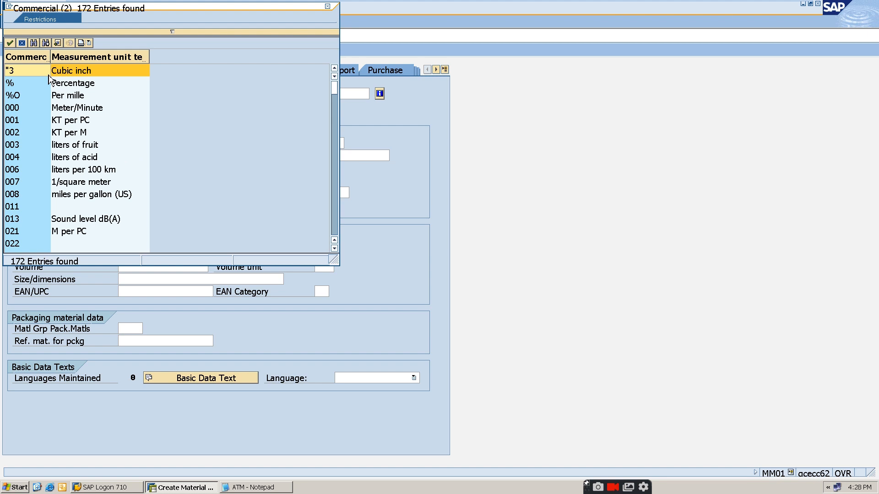
left_click(33, 43)
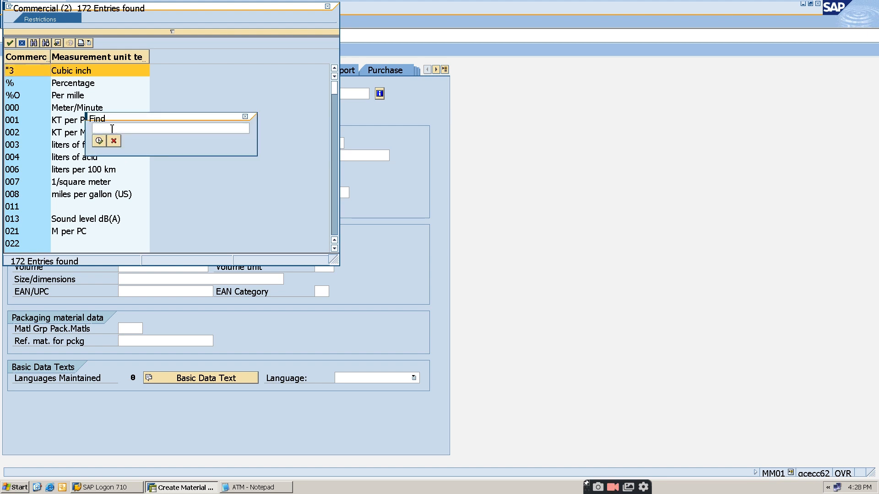
type("EAC")
key("Return")
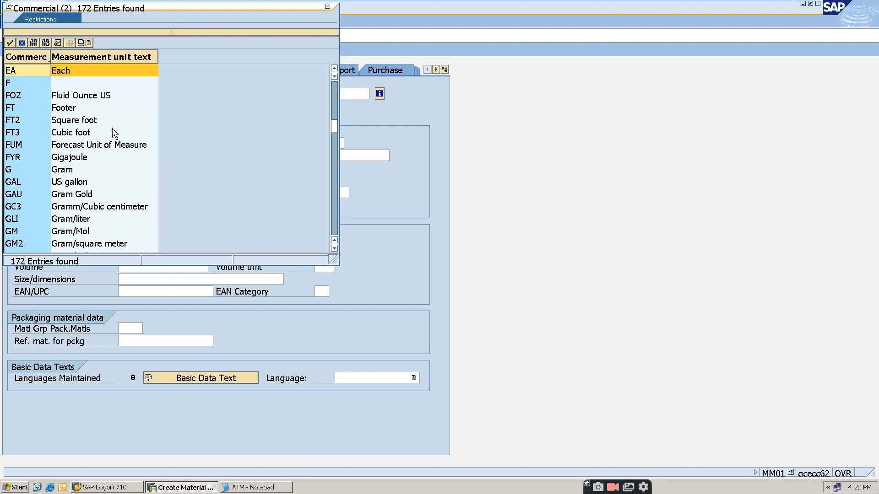
double_click(86, 79)
Step: Set the material group to 00103 (Electronics) and the division to 15 (Electronic Parts)
left_click(336, 142)
left_click(348, 143)
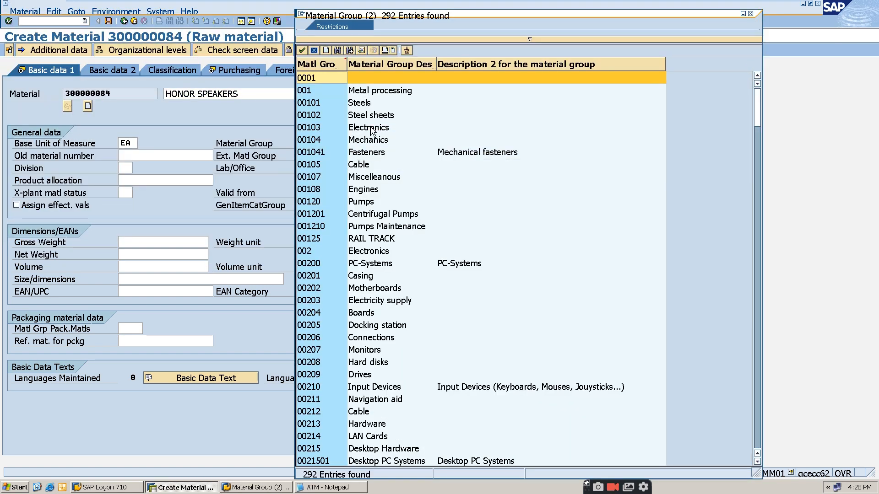
double_click(370, 132)
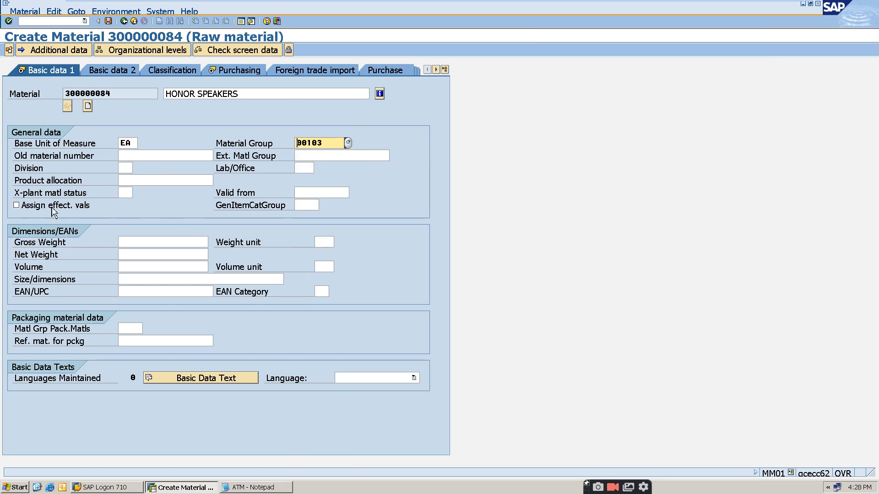
left_click(128, 168)
left_click(137, 168)
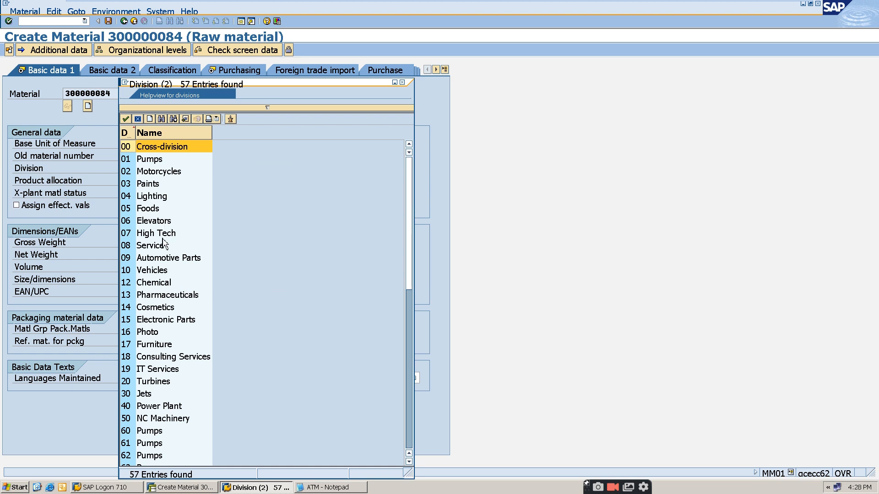
double_click(174, 320)
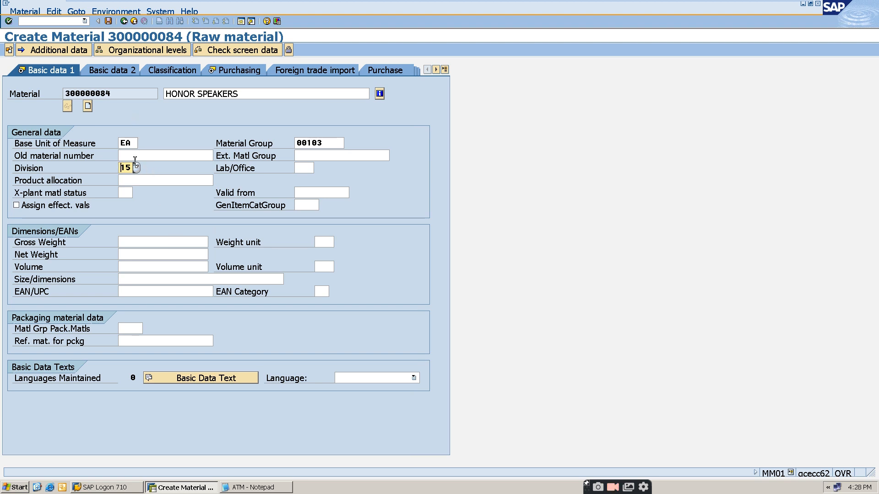
Step: Enter gross weight 100, net weight 80 and weight unit G, and continue to the Purchasing view
left_click(167, 245)
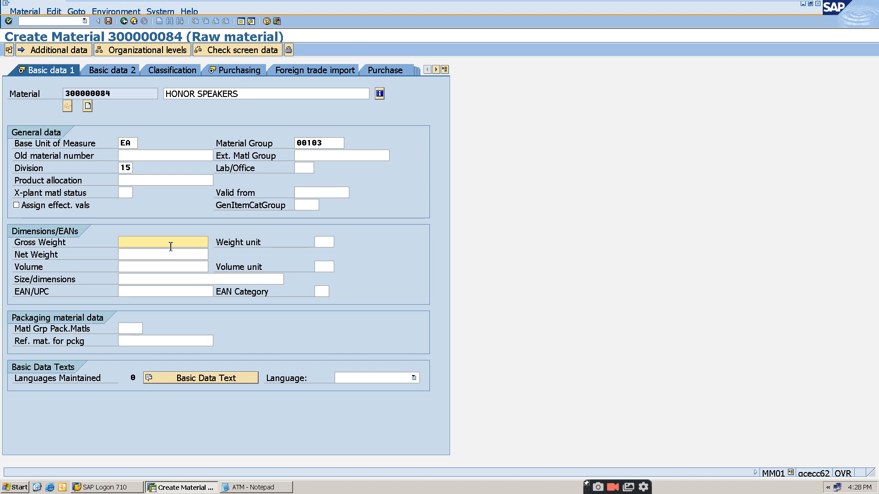
type("100")
left_click(168, 255)
type("80")
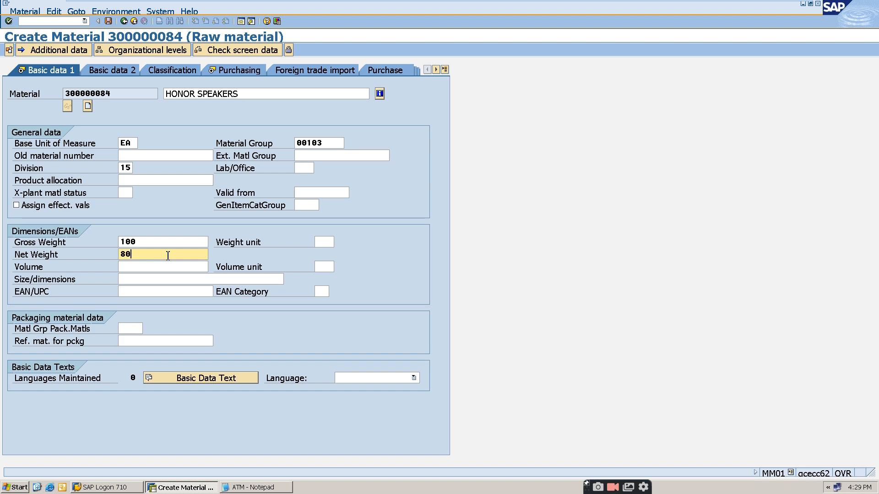
left_click(330, 242)
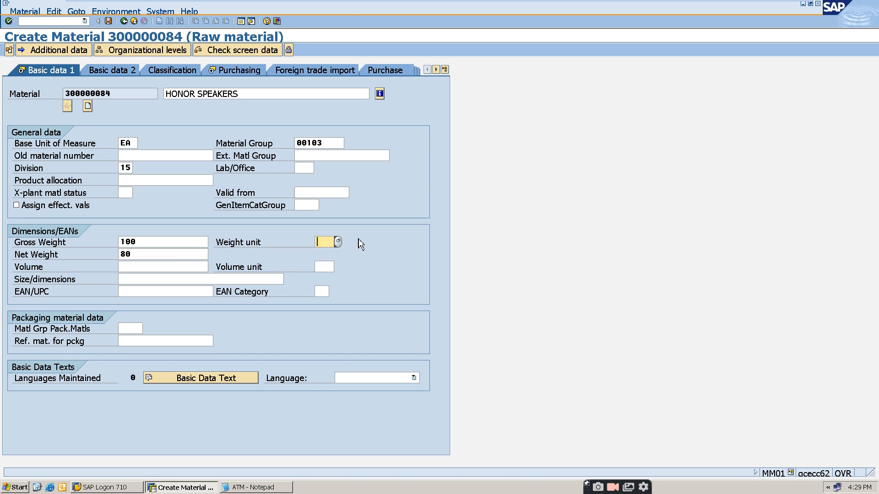
left_click(338, 241)
double_click(94, 93)
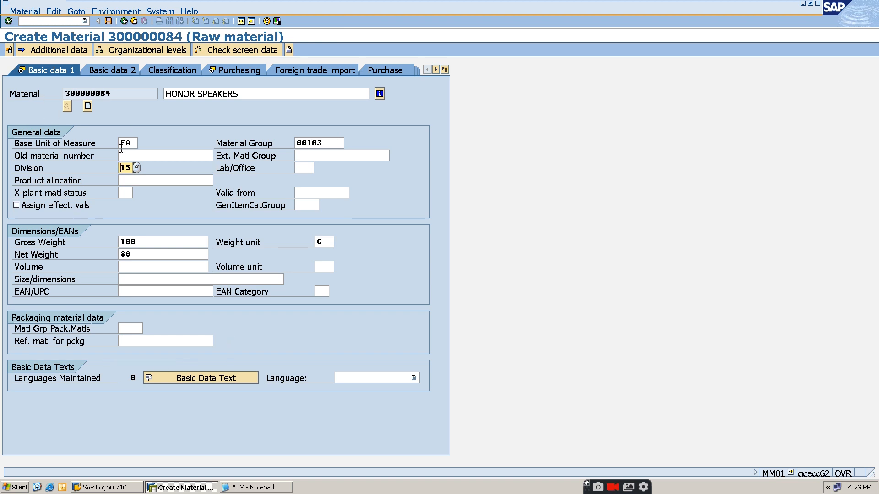
key("Return")
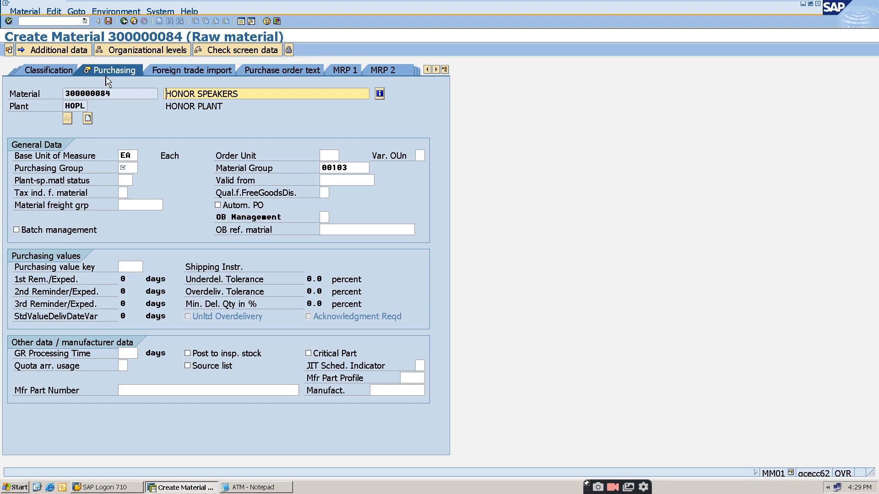
Step: Find HNG among the purchasing groups and assign it as the material's purchasing group
left_click(132, 166)
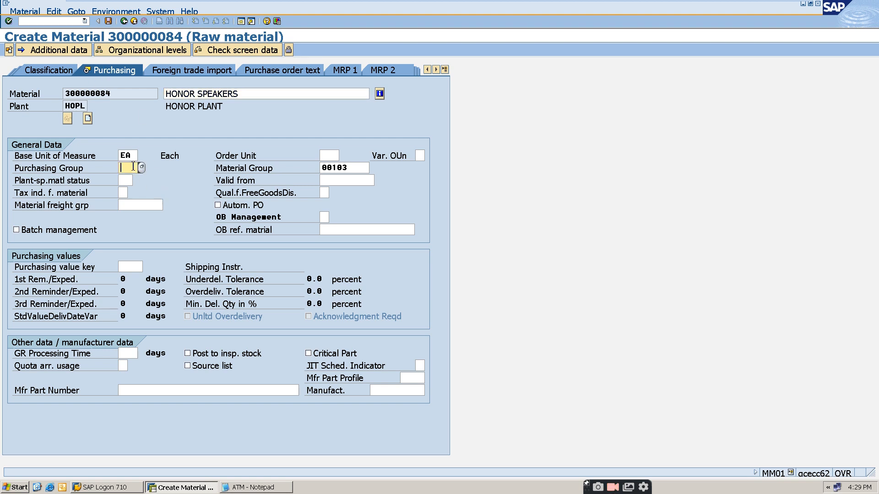
left_click(142, 167)
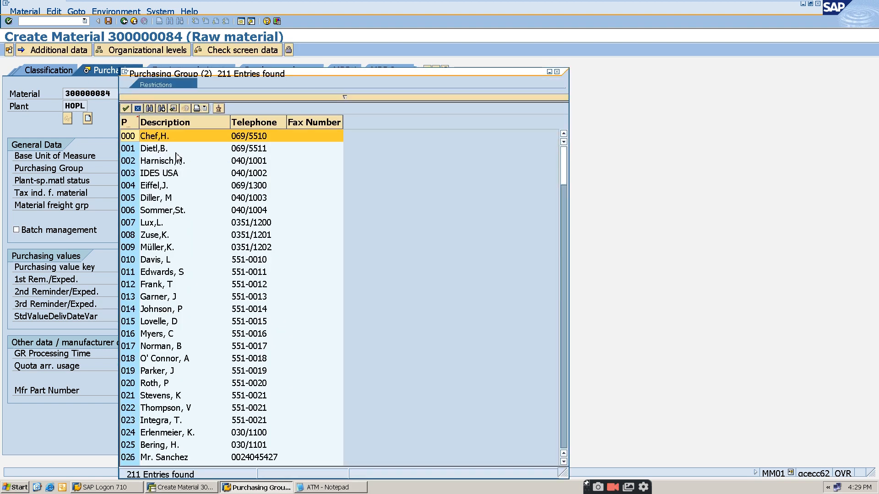
left_click(149, 108)
type("HNG")
key("Return")
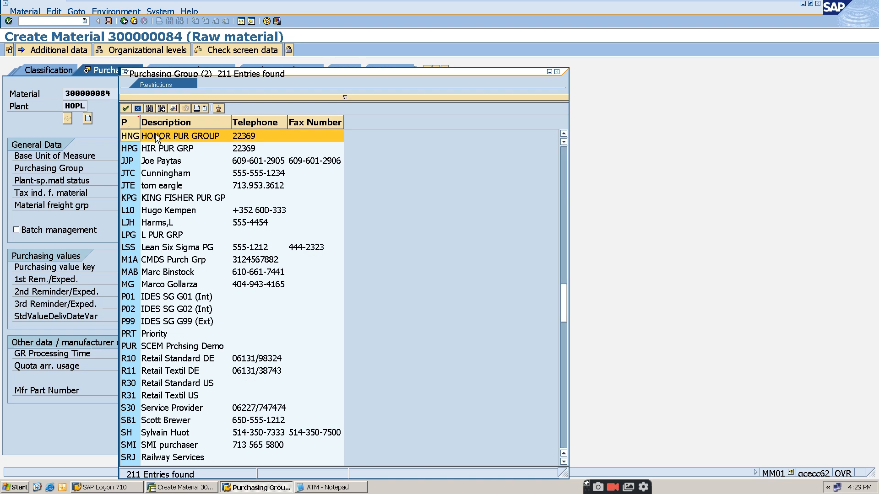
double_click(160, 137)
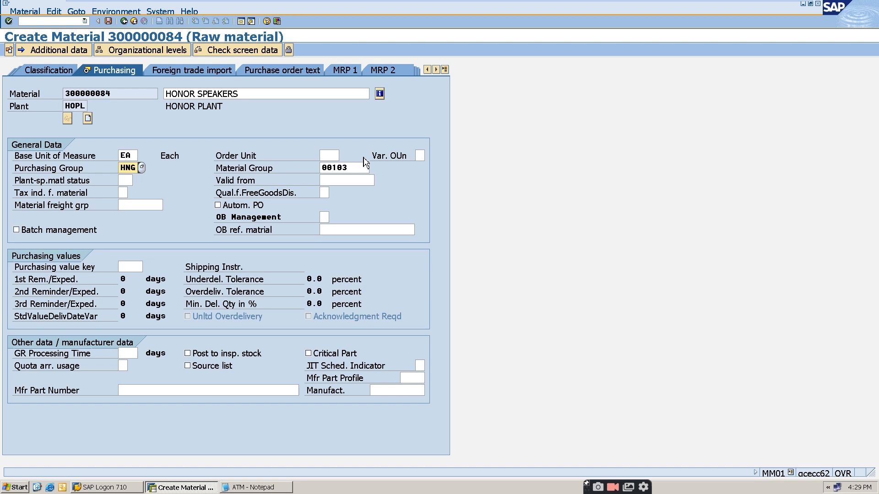
Step: Set the purchasing value key to 2 and continue to the Accounting 1 view
left_click(136, 267)
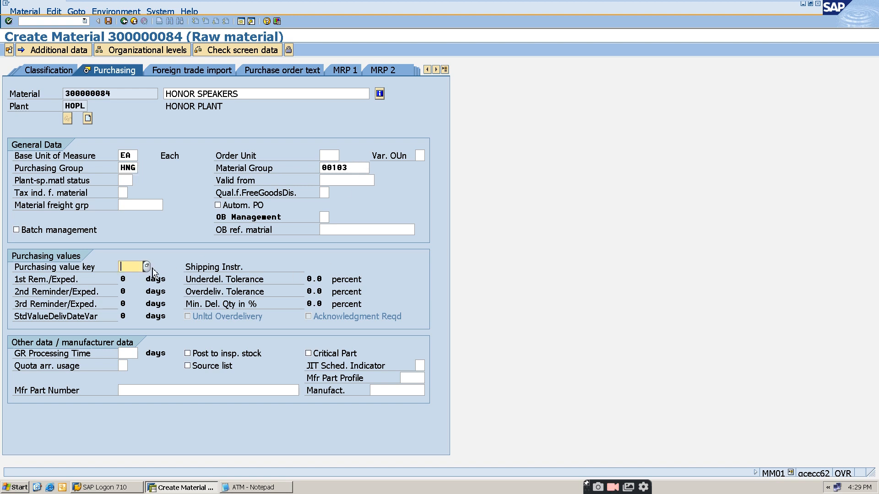
left_click(146, 266)
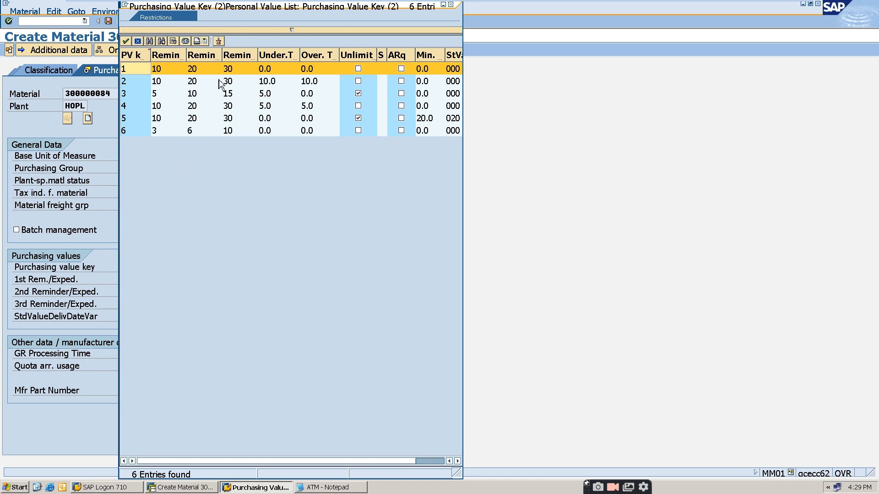
double_click(126, 89)
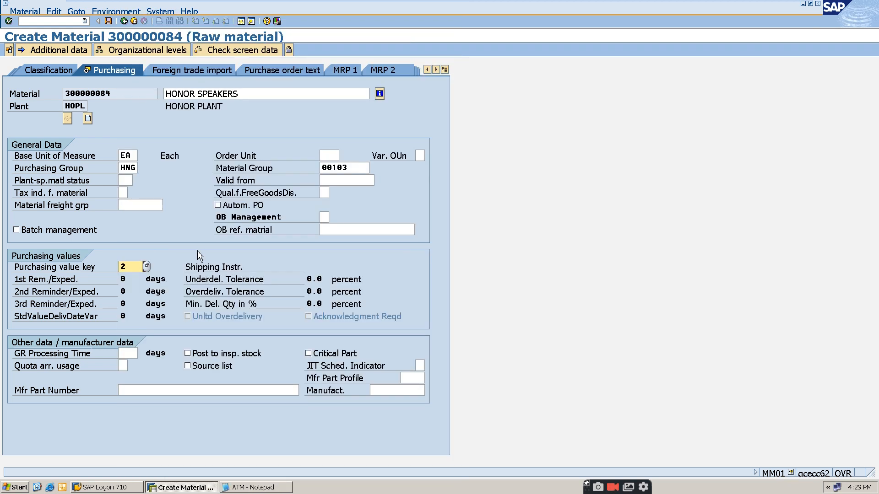
key("Return")
key("Return")
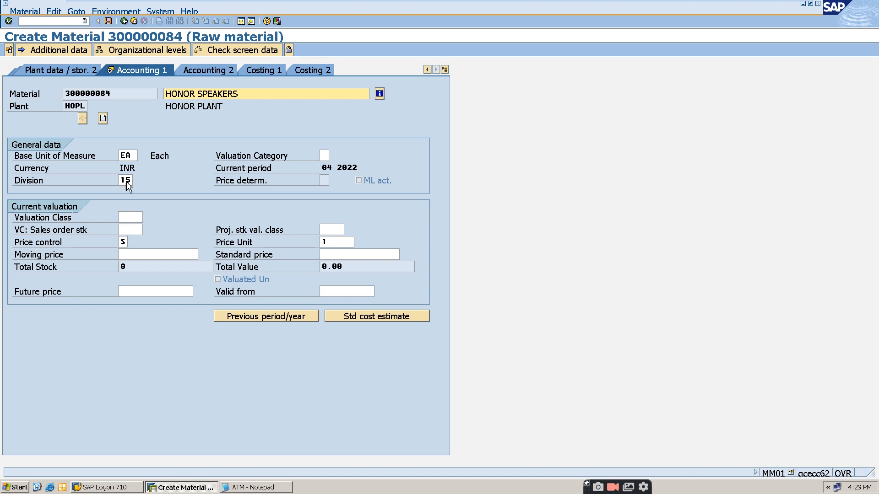
Step: Display all valuation classes and set the material's valuation class to 2001
left_click(136, 218)
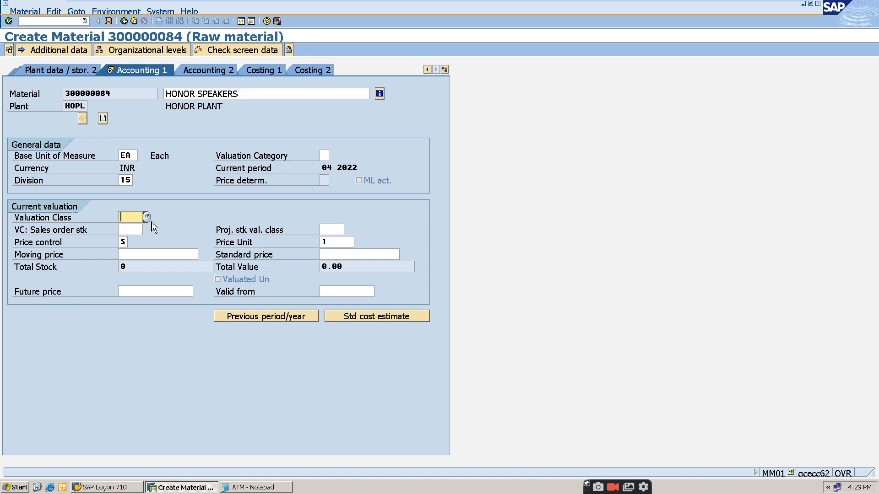
left_click(154, 219)
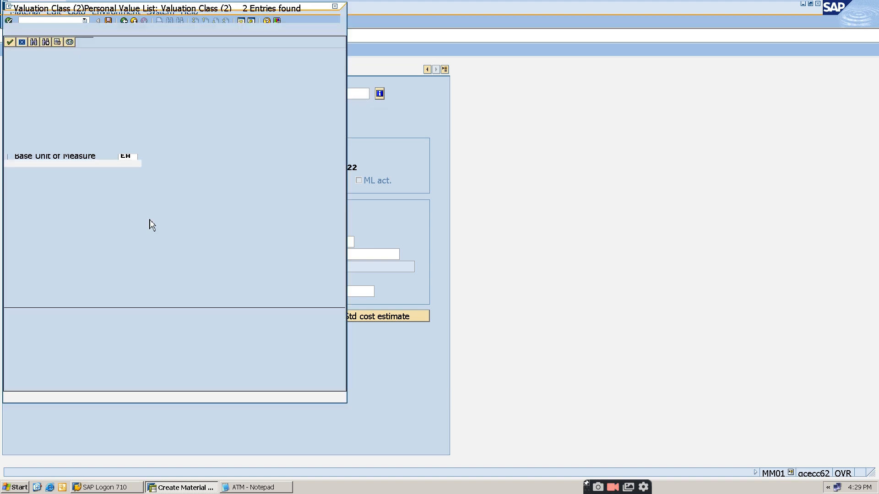
left_click(69, 42)
left_click(49, 86)
Step: Set the material's price control indicator to S (Standard price)
left_click(122, 241)
type("S")
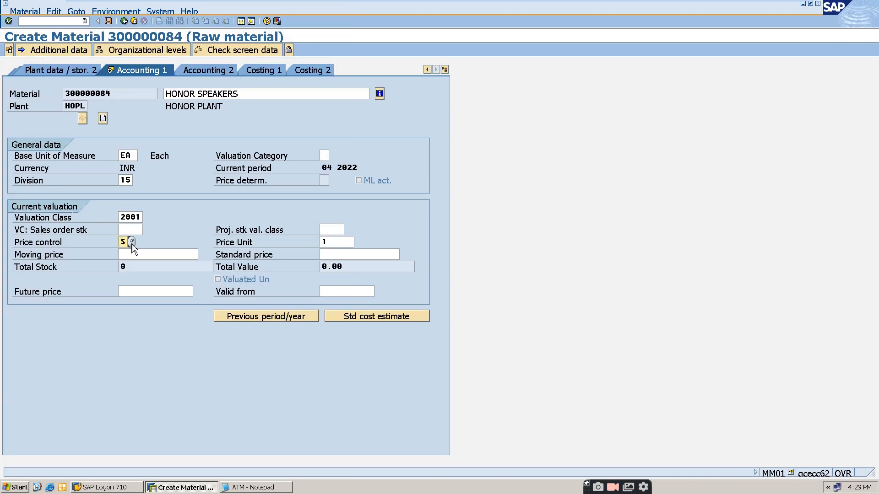
left_click(132, 241)
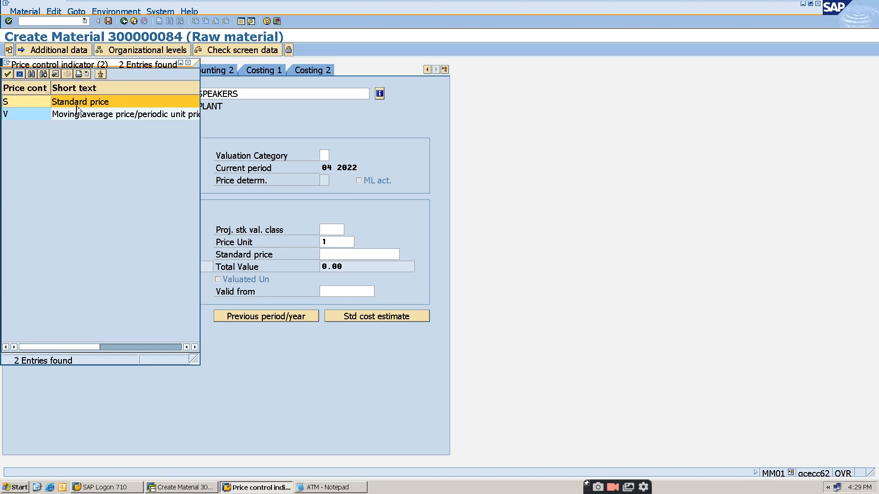
double_click(62, 100)
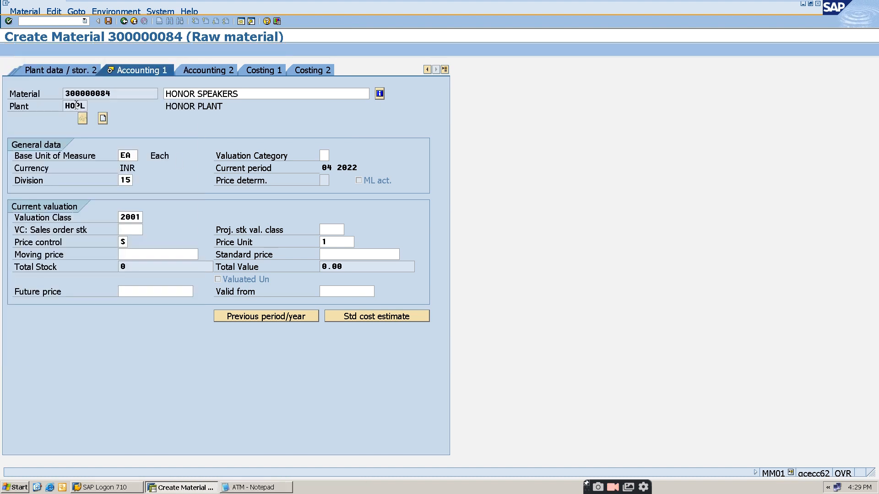
Step: Set the price unit to 2 and the standard price to 1000 in the current valuation
left_click(355, 255)
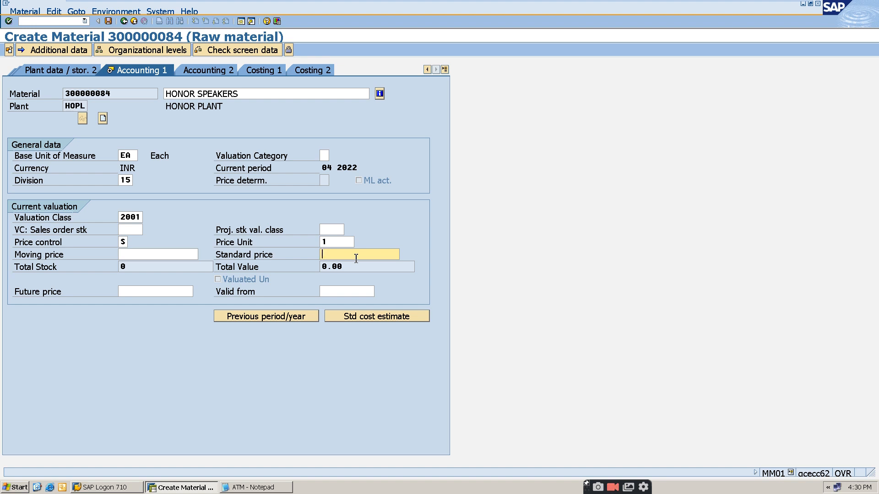
left_click(337, 241)
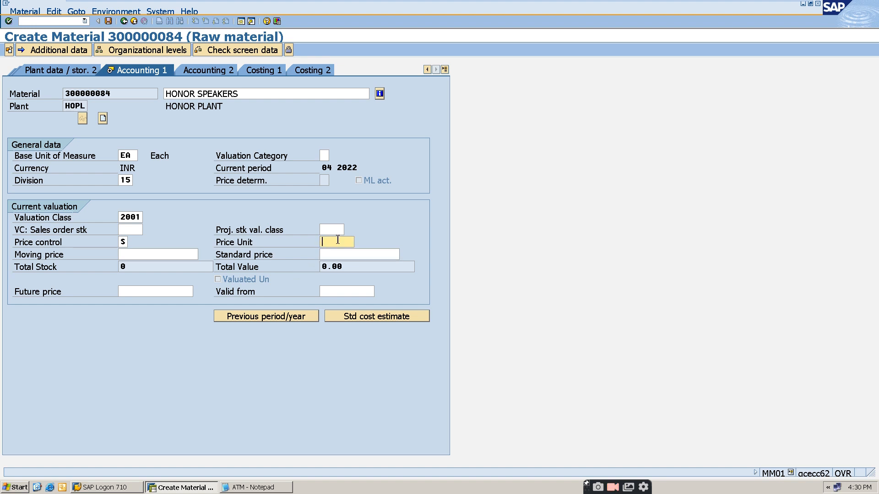
type("2")
left_click(356, 255)
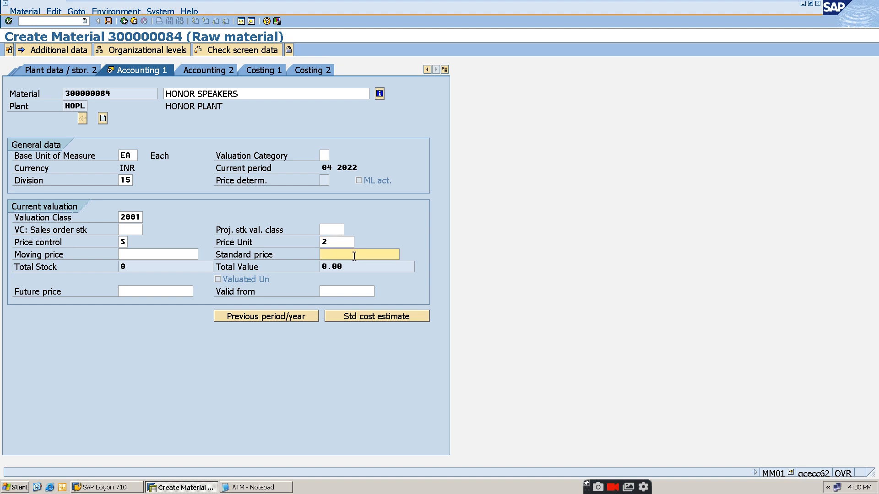
type("1000")
Step: Finish the Accounting 1 view and save the new material
left_click(329, 380)
key("Return")
left_click(184, 206)
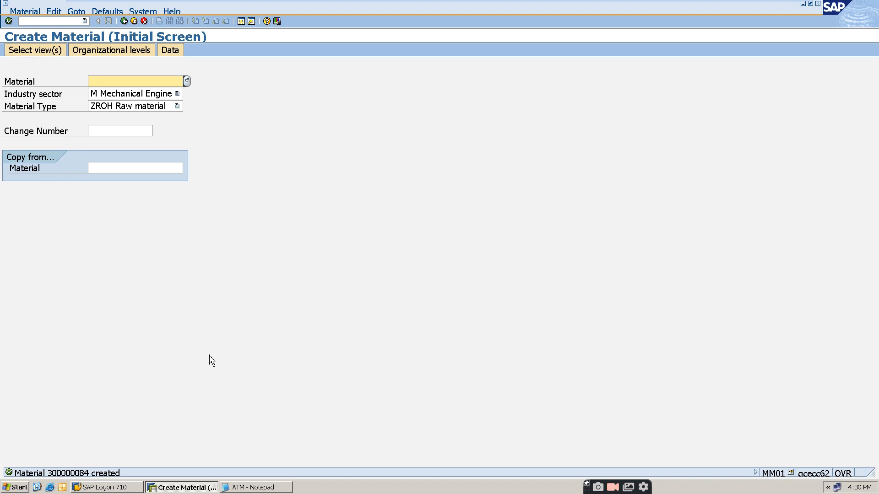
Step: Switch to the ATM file in Notepad and add the line "MM02 TO CHANGE MATERIAL" below the MM01 line
left_click(281, 488)
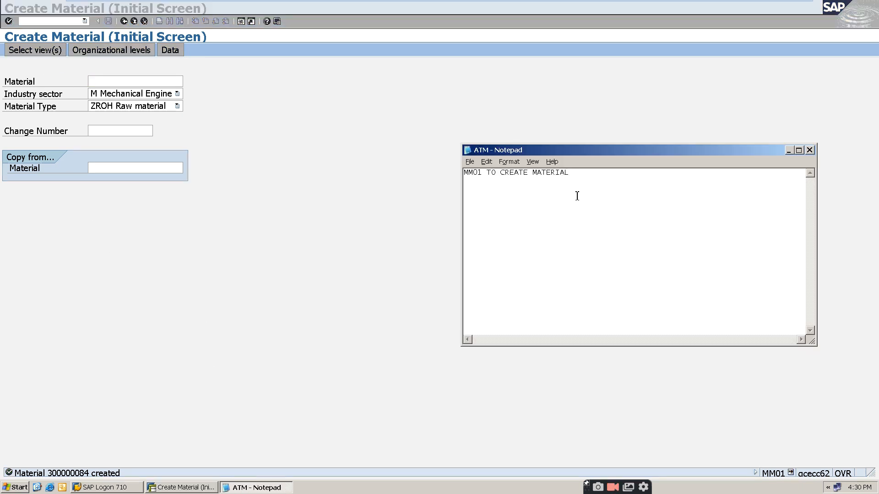
key("Return")
type("MM02 TO CHANGE")
left_click_drag(570, 173, 536, 176)
key("ctrl+c")
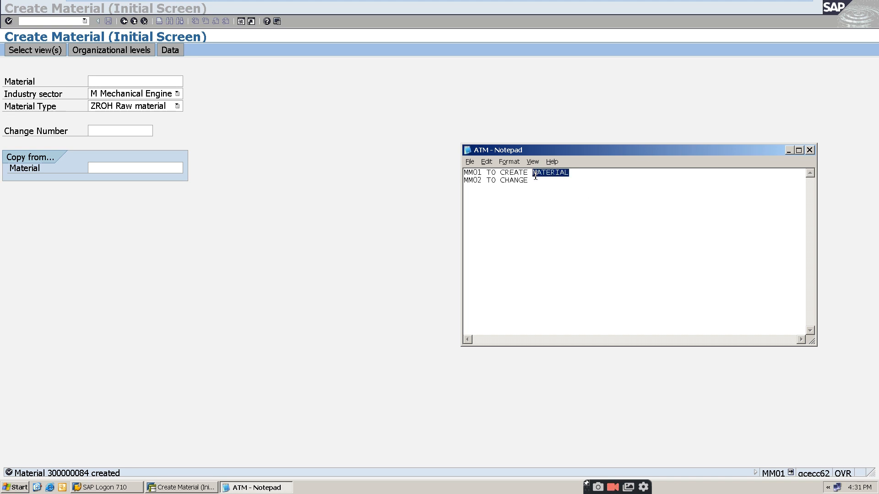
left_click(549, 184)
key("ctrl+v")
left_click_drag(464, 180, 571, 197)
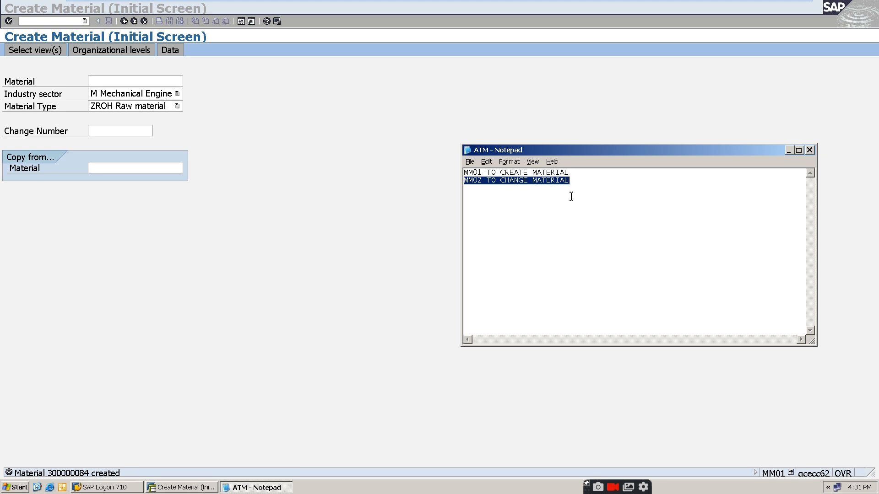
Step: Return to SAP, start transaction /NMM02 and clear the proposed material number
left_click(68, 22)
type("/NMM02")
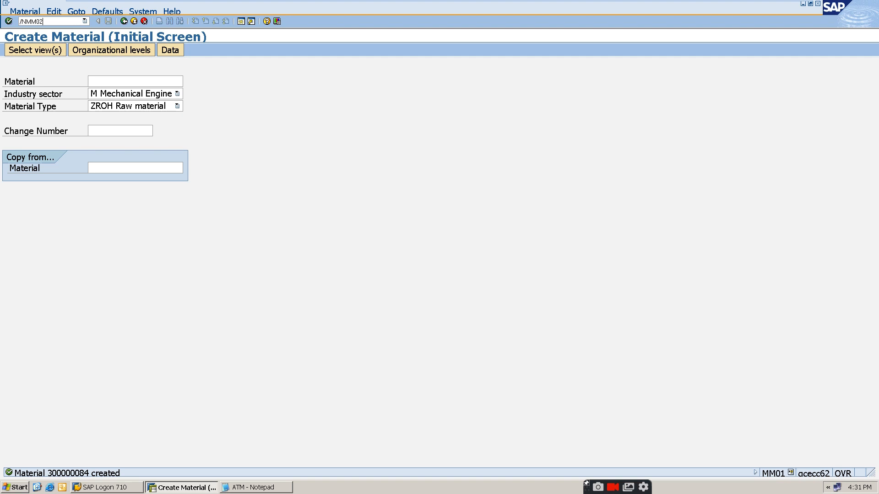
key("Return")
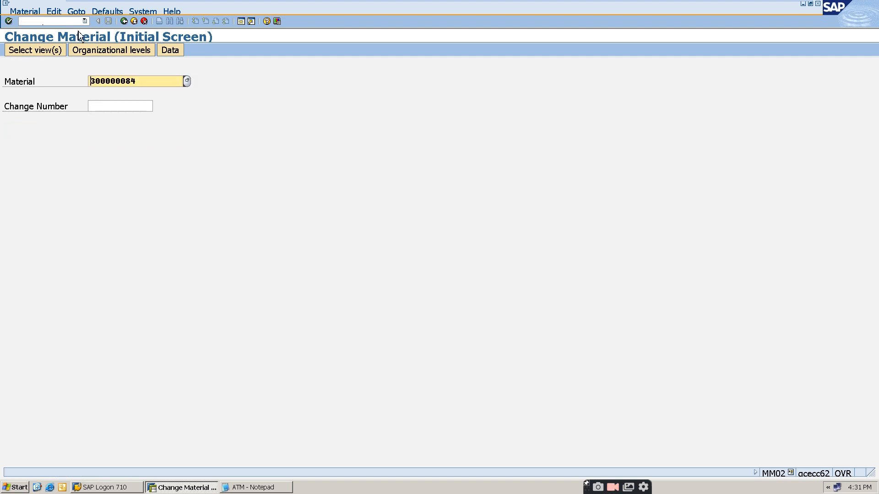
left_click(153, 83)
key("BackSpace")
key("BackSpace")
key("BackSpace")
key("BackSpace")
key("BackSpace")
key("BackSpace")
key("BackSpace")
key("BackSpace")
key("BackSpace")
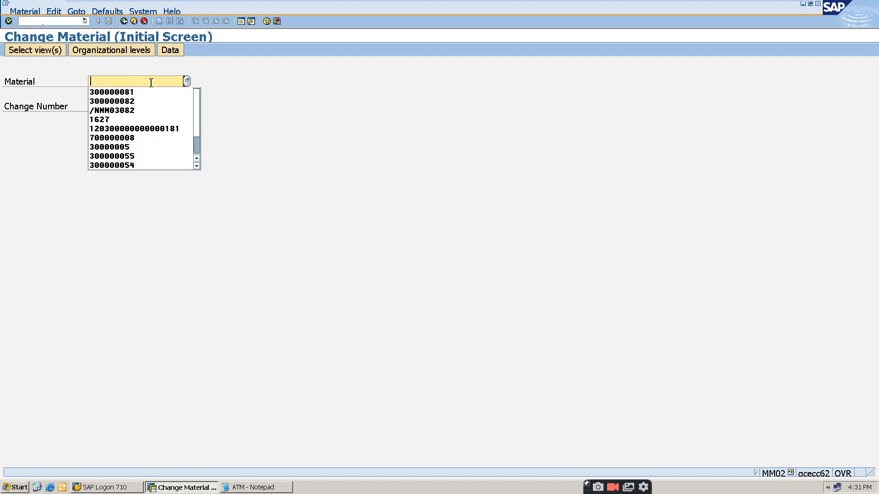
left_click(165, 111)
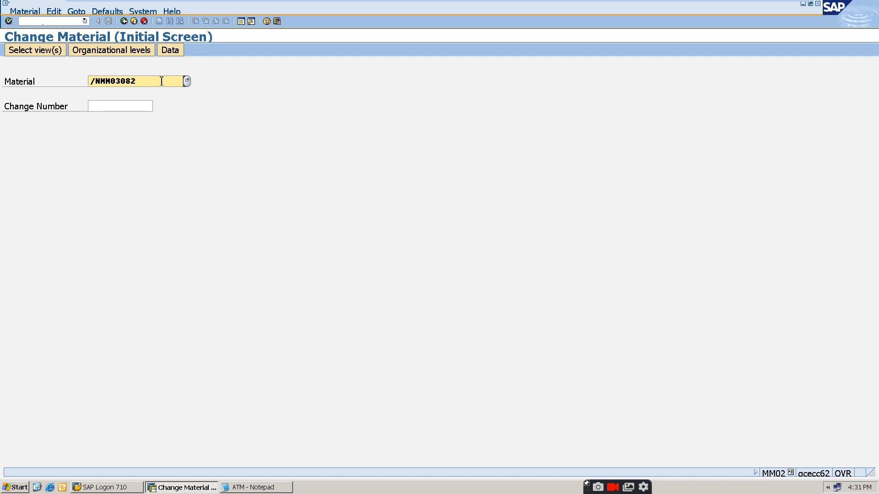
key("BackSpace")
key("BackSpace")
key("BackSpace")
key("BackSpace")
key("BackSpace")
key("BackSpace")
key("BackSpace")
key("BackSpace")
key("BackSpace")
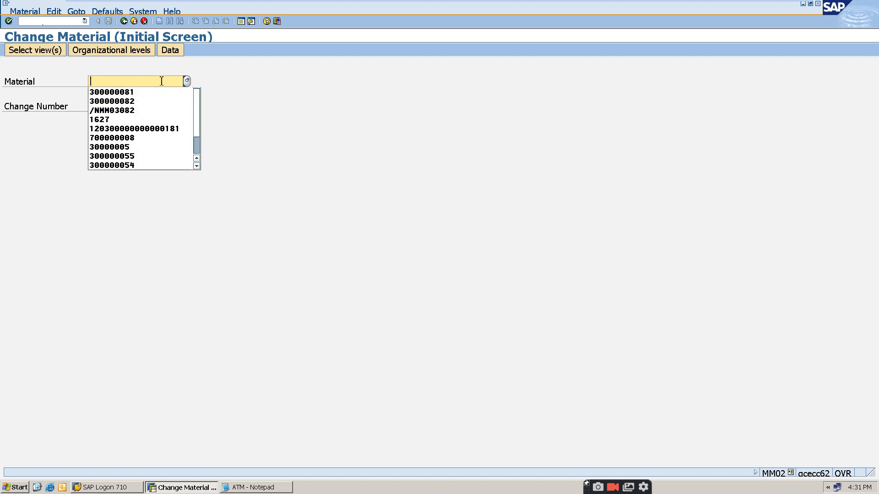
Step: Enter 300000084 as the material to change and continue to its view selection
left_click(126, 93)
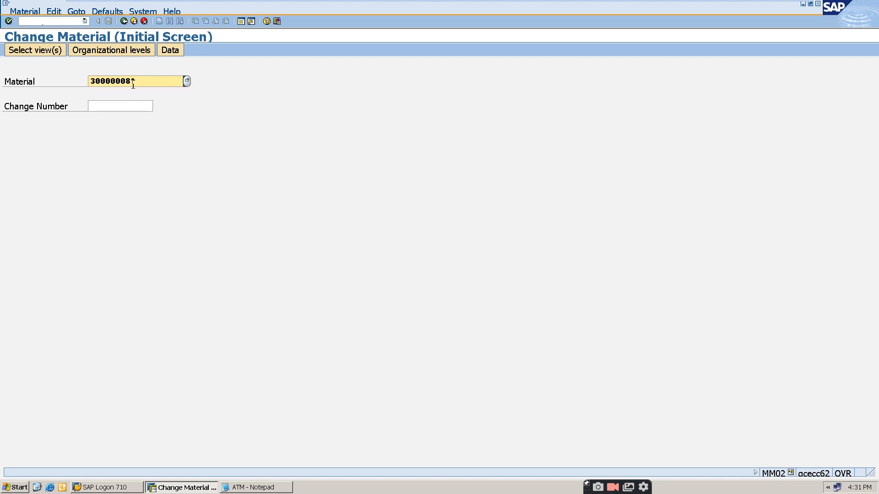
key("BackSpace")
type("3")
key("Return")
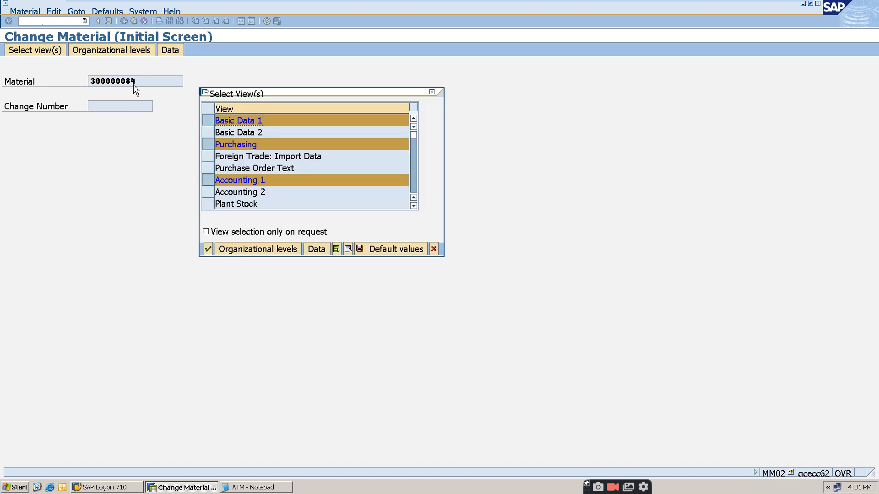
Step: Accept the Basic Data 1, Purchasing and Accounting 1 views and enter plant HOPL as the organizational level
left_click(207, 248)
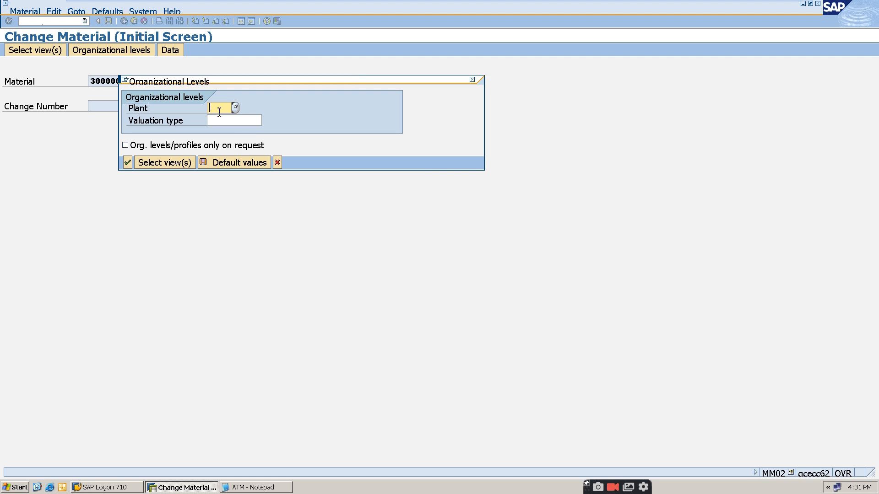
type("hmp1")
key("Return")
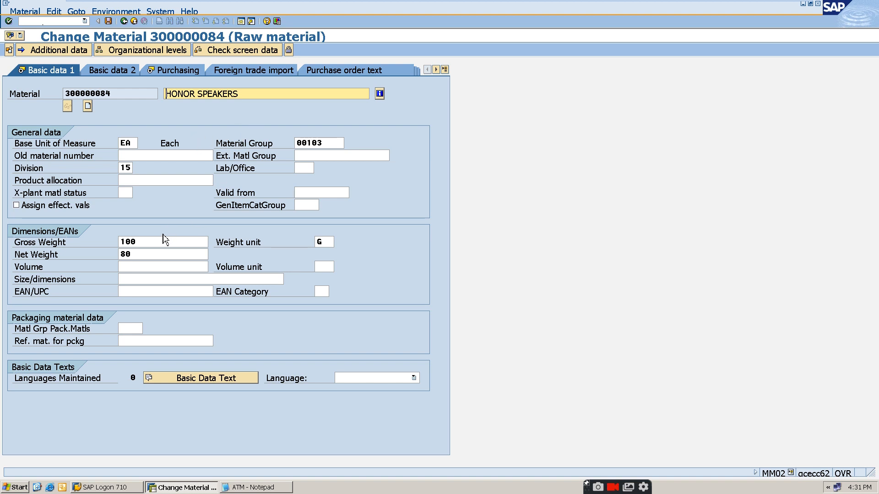
Step: Set the net weight to 100 and the gross weight to 120, and continue to the Purchasing view
left_click(161, 254)
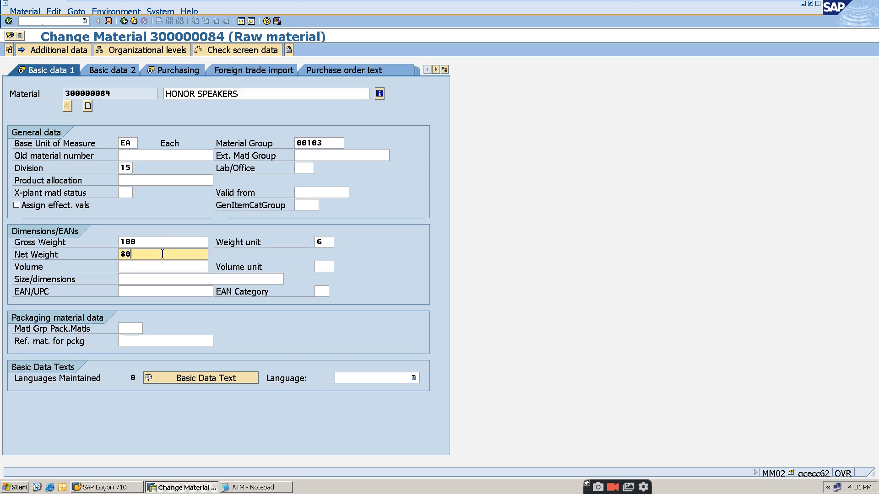
key("BackSpace")
key("BackSpace")
type("100")
left_click(160, 241)
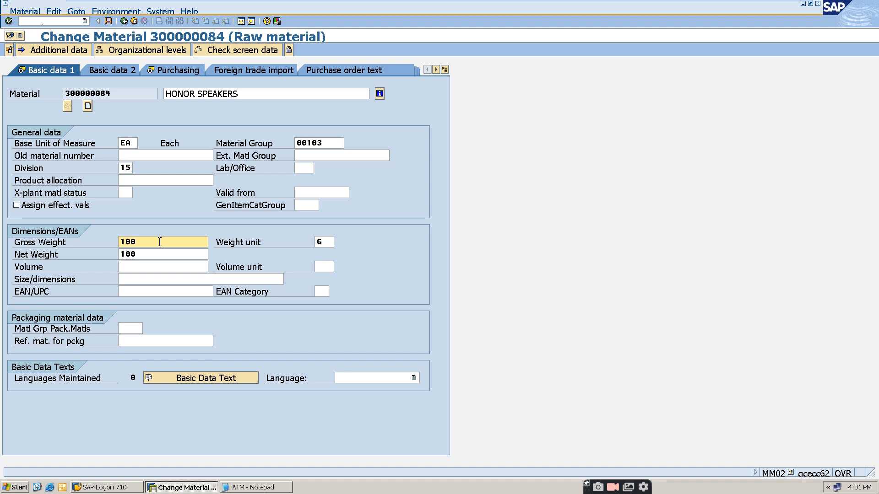
key("BackSpace")
key("BackSpace")
key("BackSpace")
type("120")
key("Return")
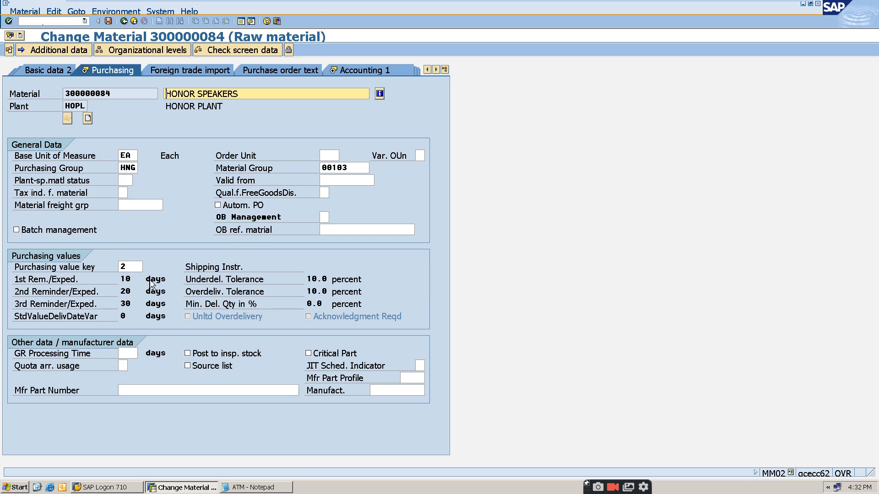
Step: Replace the purchasing value key with 3 from the list of possible entries and apply it
left_click(135, 265)
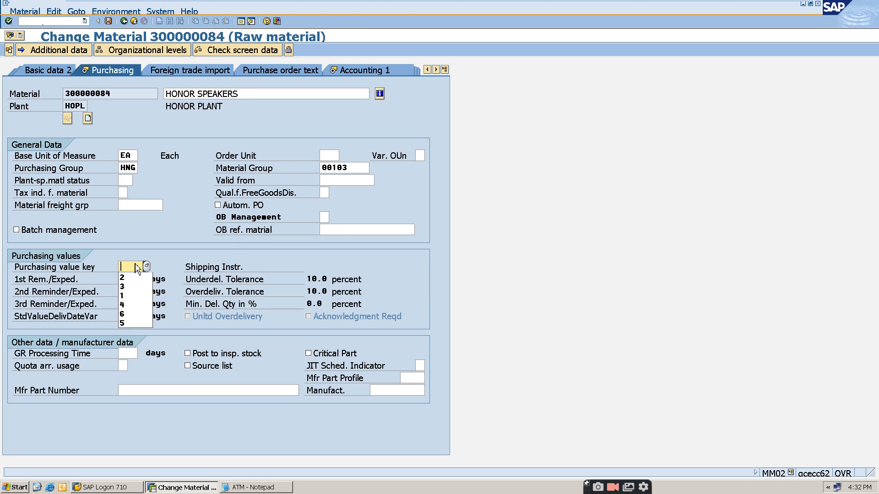
key("F4")
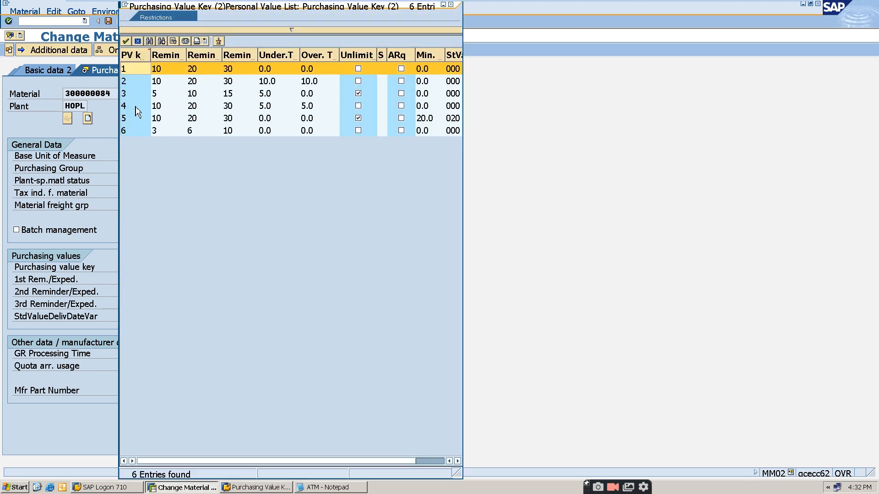
double_click(130, 94)
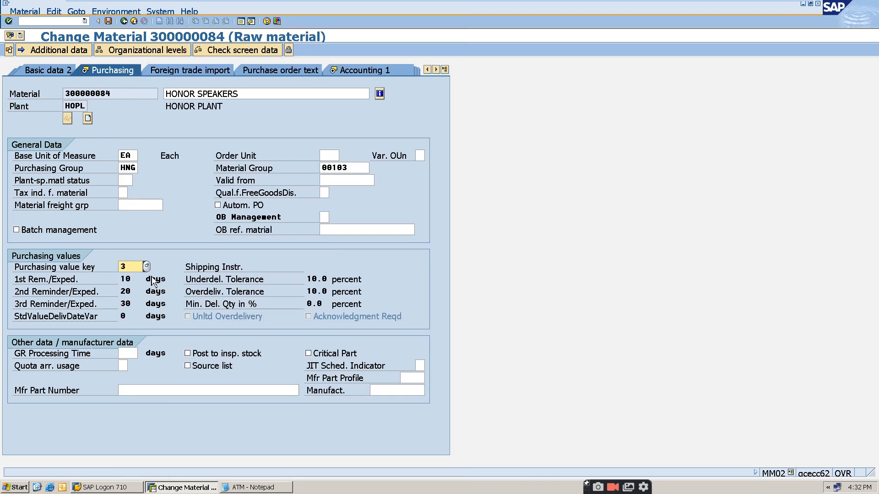
key("Return")
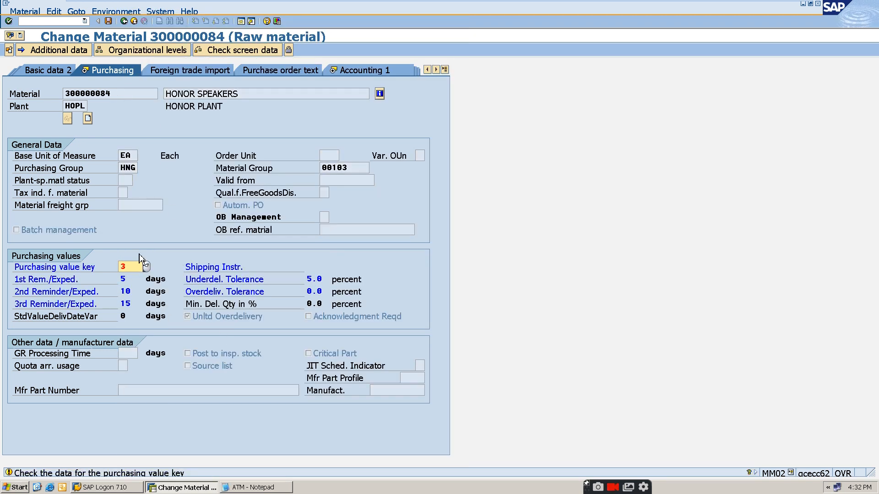
Step: Check the tolerance and unlimited overdelivery settings of purchasing value key 3 in the value list, keeping that key
left_click(147, 267)
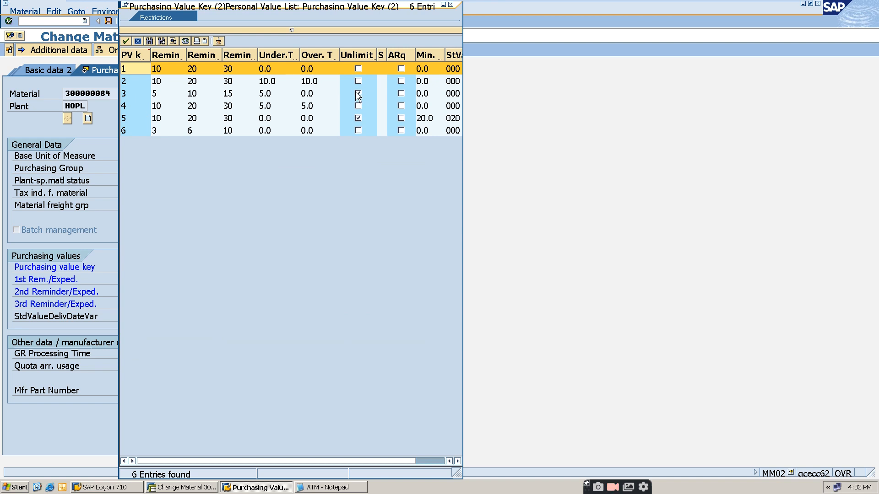
double_click(126, 94)
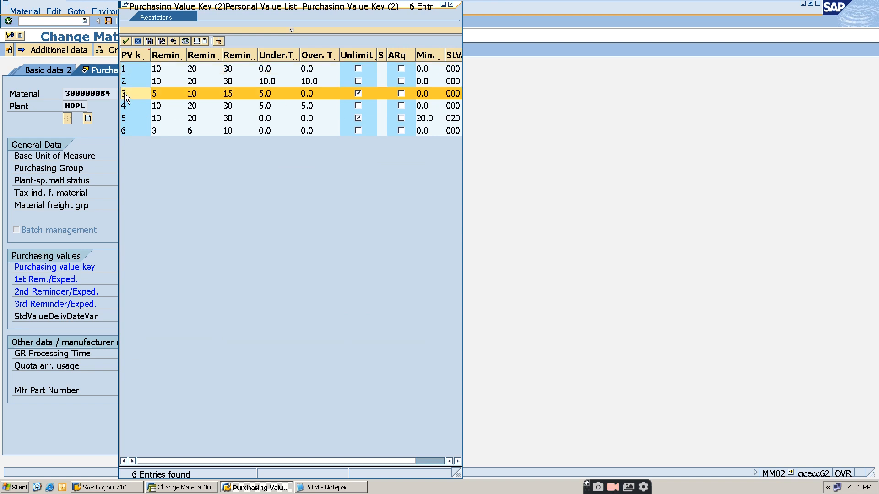
left_click(339, 324)
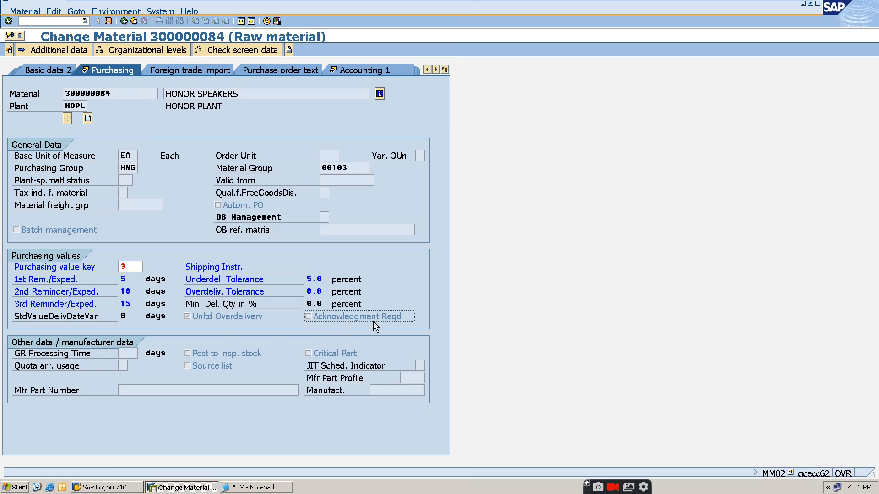
Step: Confirm the purchasing value key, continue through the Accounting 1 view and save the changed material
key("Return")
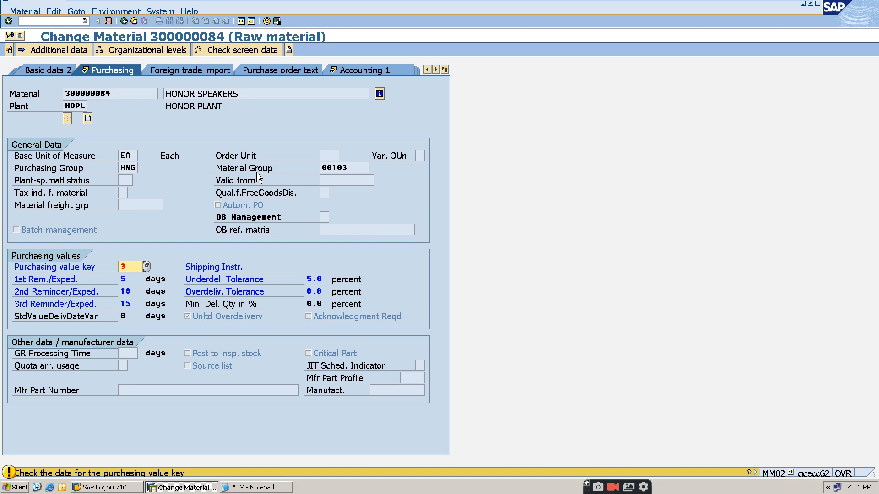
key("Return")
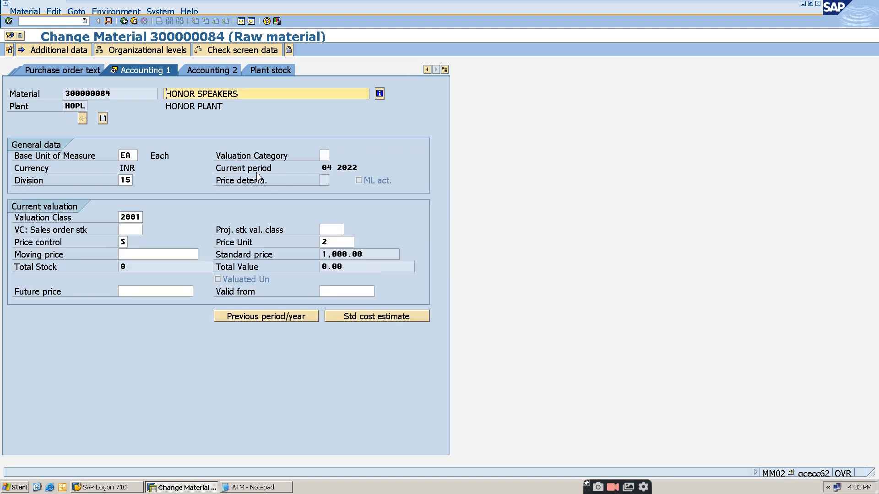
key("Return")
left_click(213, 208)
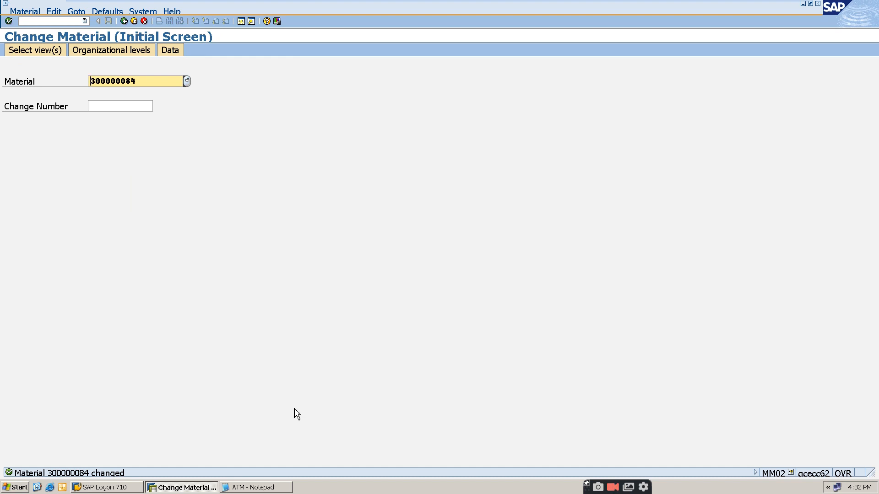
Step: Switch to the ATM file in Notepad and add the line "MM03 DISPLAY OF MATERIAL" below the MM02 line
left_click(267, 488)
left_click(566, 201)
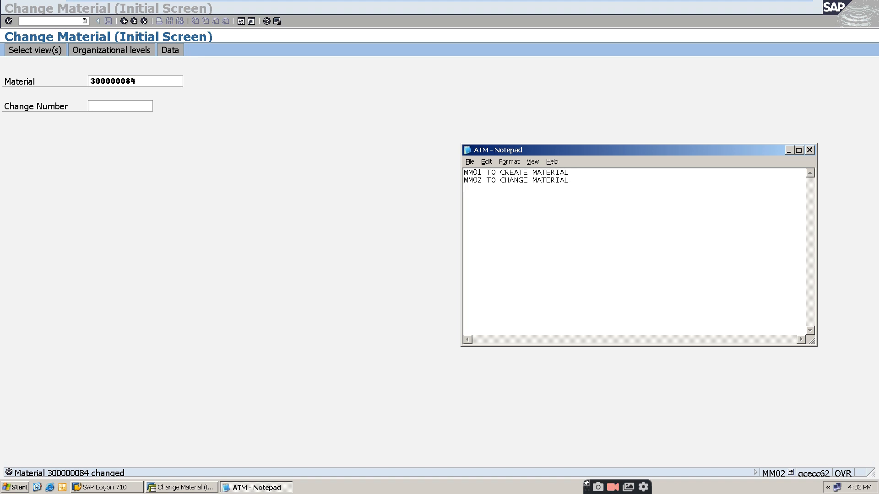
type("MM03 DISPLA")
left_click_drag(566, 180, 533, 185)
key("ctrl+c")
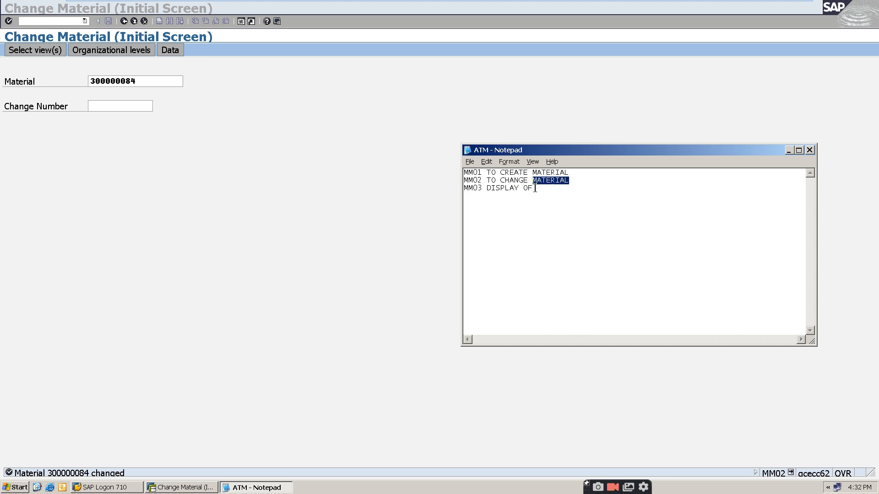
left_click(544, 190)
key("ctrl+v")
left_click_drag(575, 191, 461, 190)
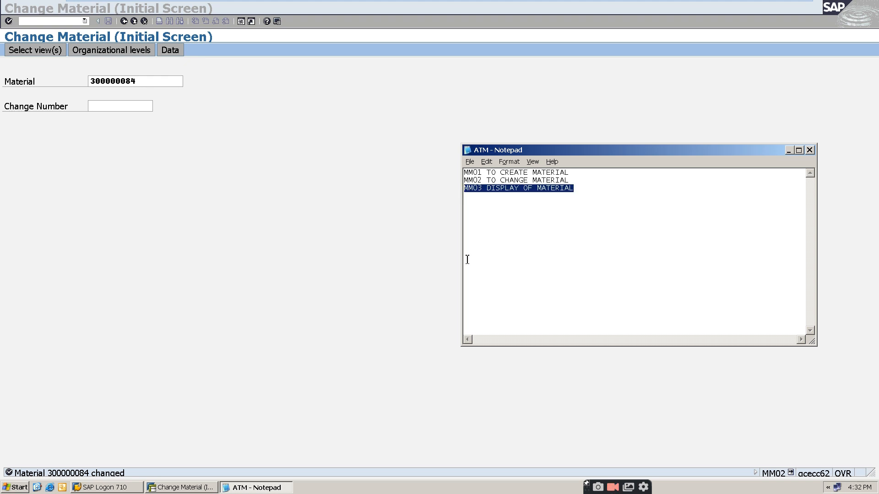
Step: Switch back to SAP, display the HONOR SPEAKERS material with transaction MM03 and go through its views to the end
left_click(276, 160)
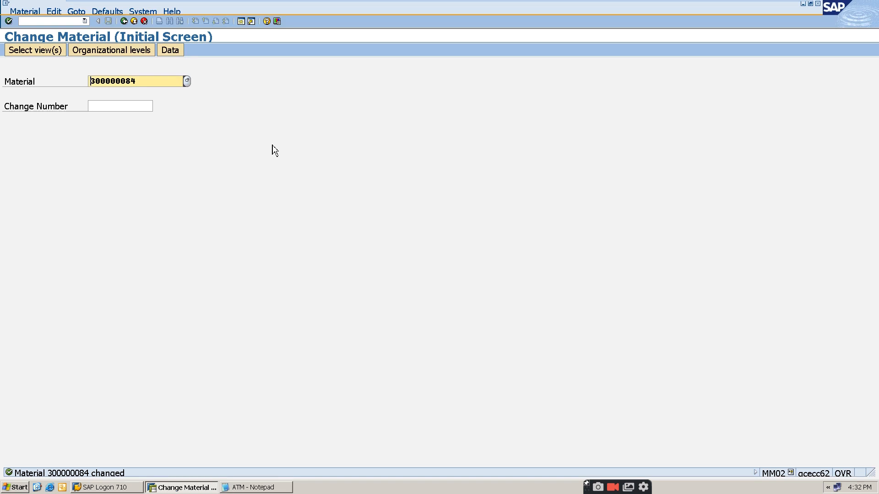
left_click(86, 21)
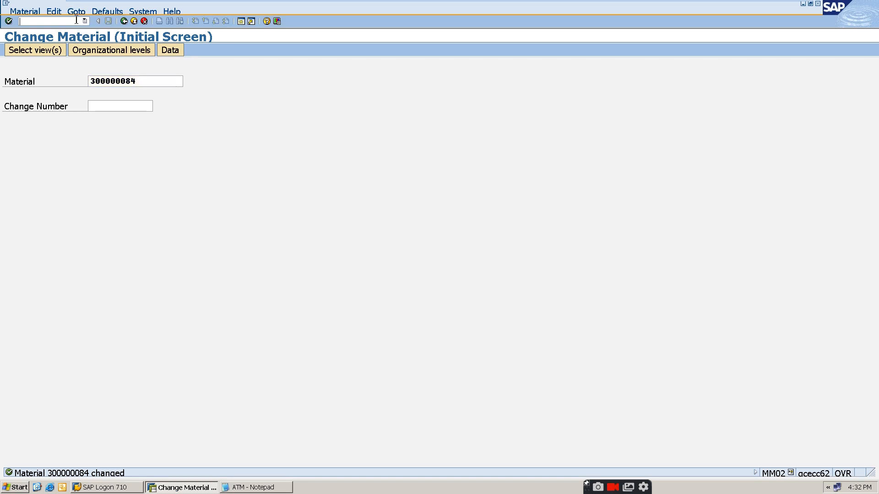
type("/NMM03")
key("Return")
key("Return")
key("Return")
key("Return")
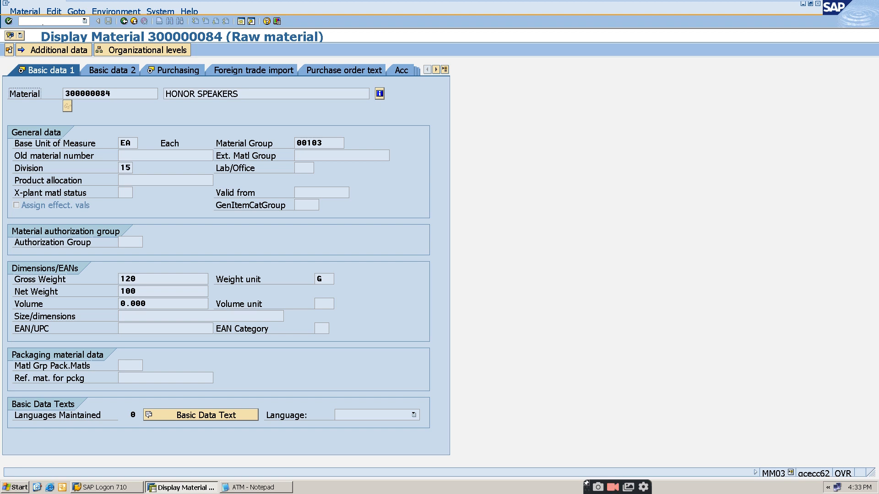
key("Return")
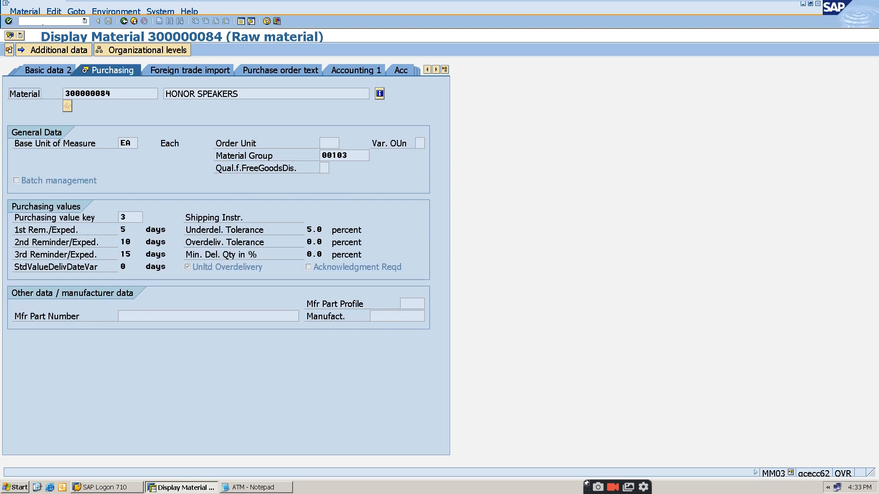
key("Return")
key("Return")
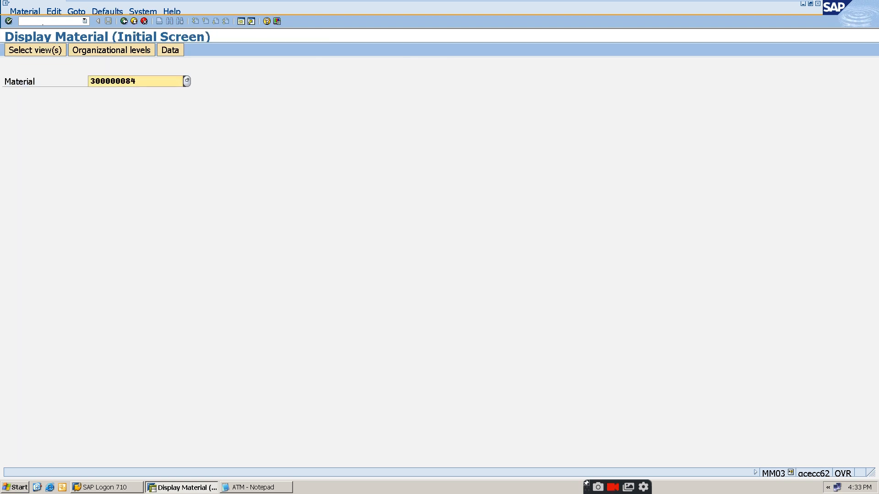
Step: Restart transaction MM03 and display the same material for plant HOPL, examining its Basic data 1 view
left_click(54, 21)
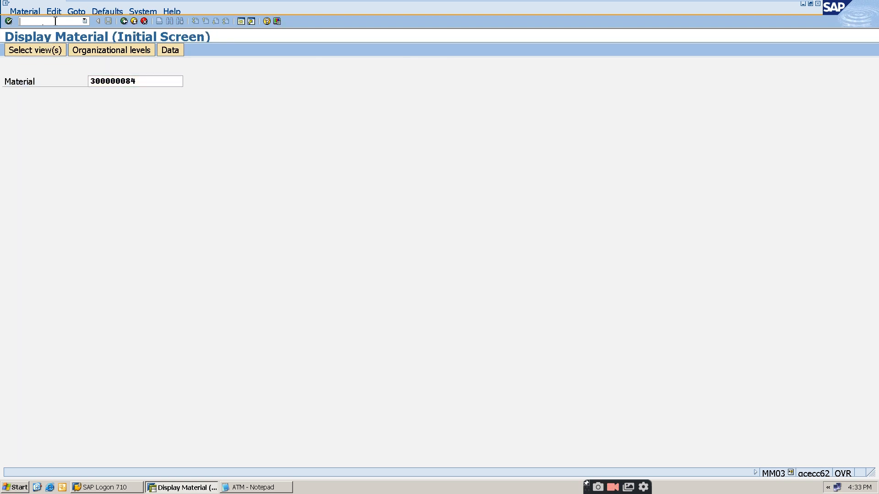
type("/nmm03")
key("Return")
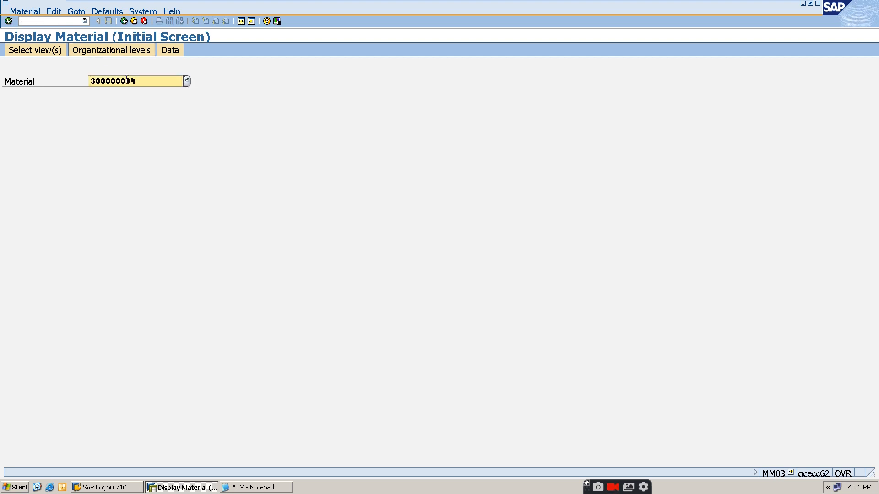
key("Return")
key("Return")
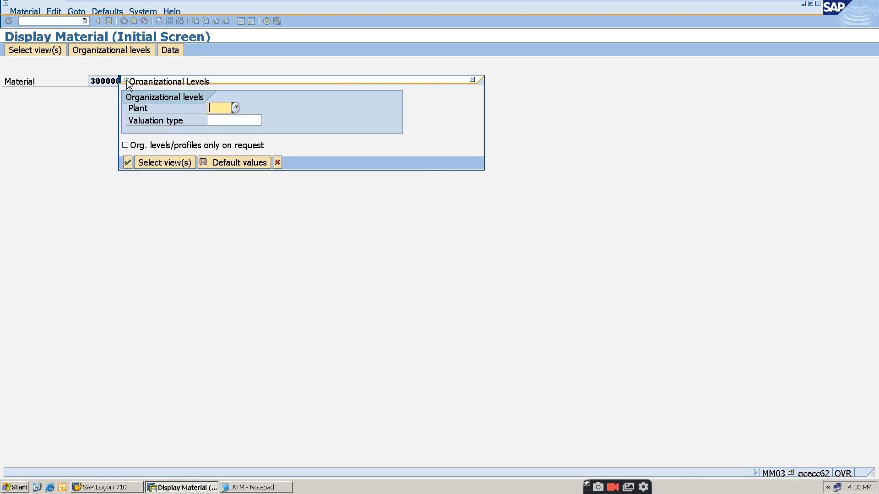
key("BackSpace")
left_click(229, 116)
key("Return")
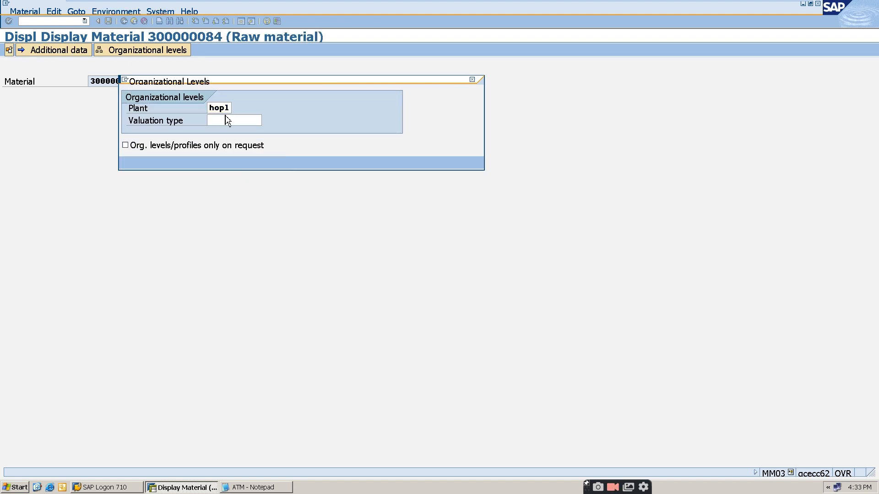
left_click(132, 167)
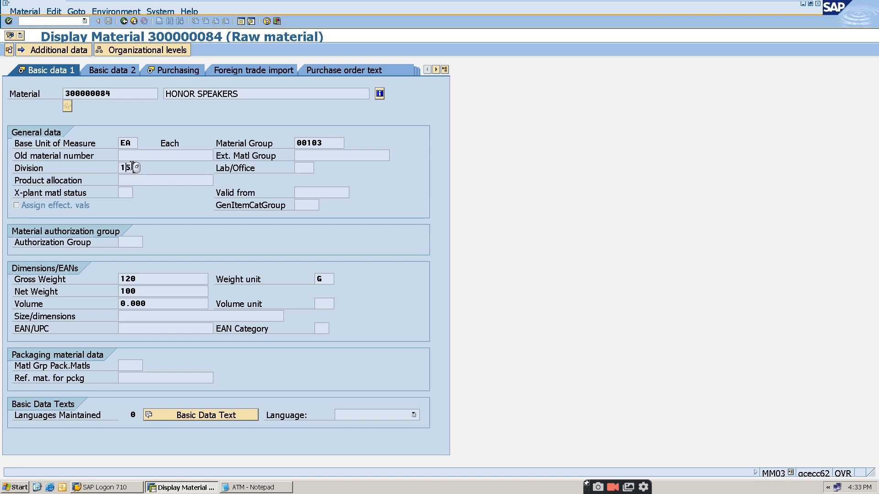
left_click(63, 146)
left_click(61, 21)
Step: Switch to the ATM file in Notepad and add the line "MM04 DISPLAY CHANGES" below the MM03 line
left_click(255, 487)
left_click(487, 203)
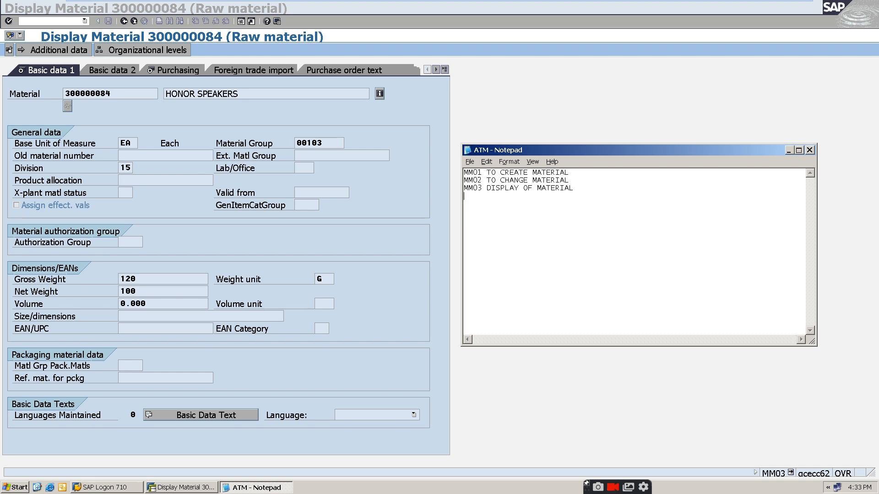
type("MM04 DISPLAY CHANGES")
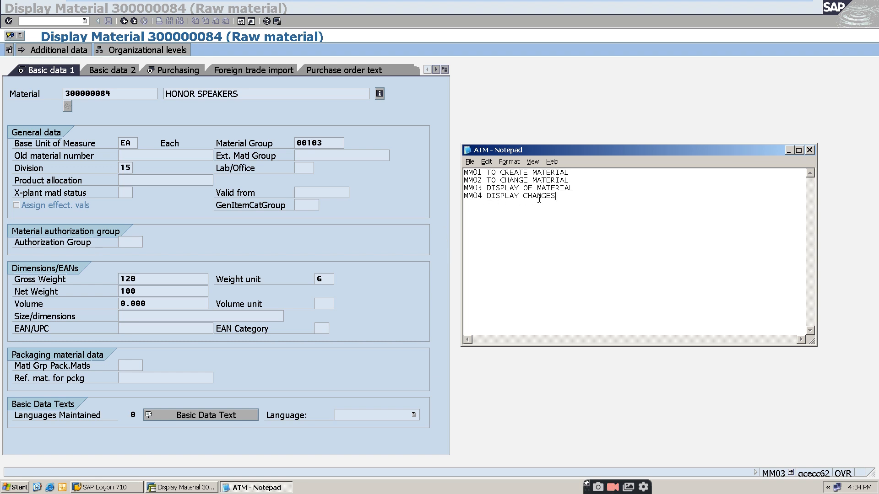
left_click_drag(556, 197, 463, 199)
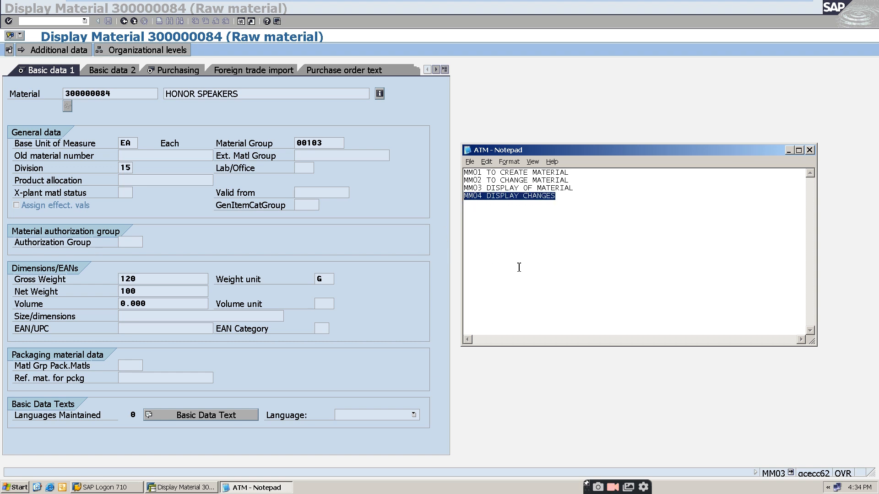
Step: Run transaction MM04 in SAP for the material in plant HOPL and examine the MM02 change document's old and new values
left_click(61, 21)
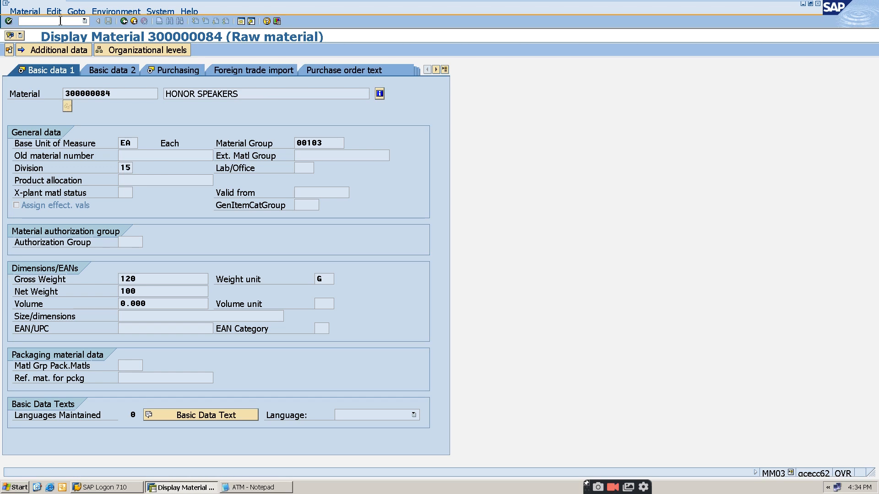
type("/NMM04")
key("Return")
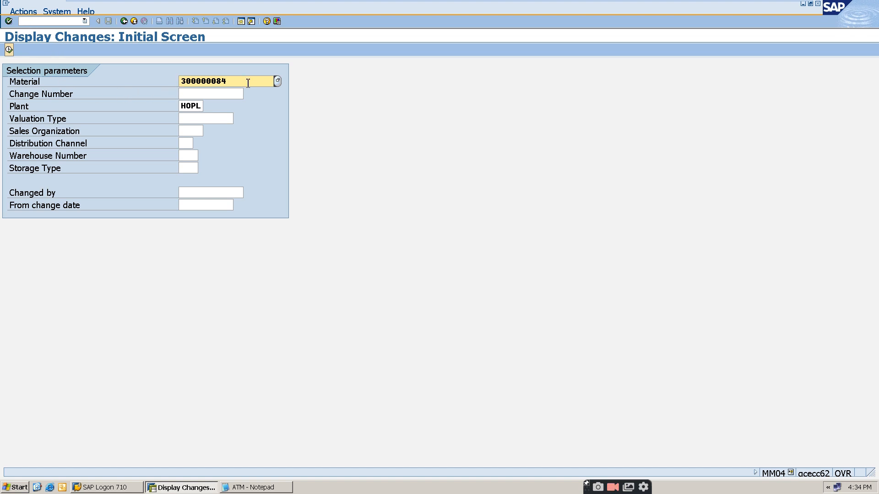
left_click(9, 51)
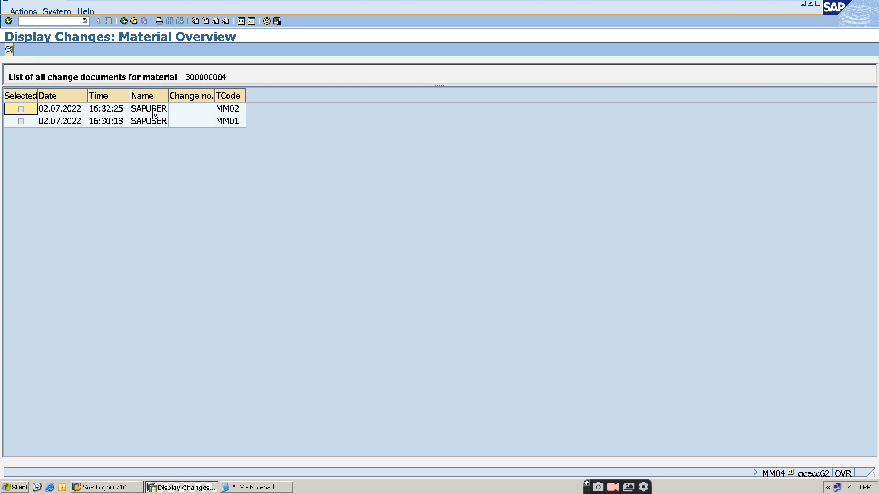
double_click(156, 113)
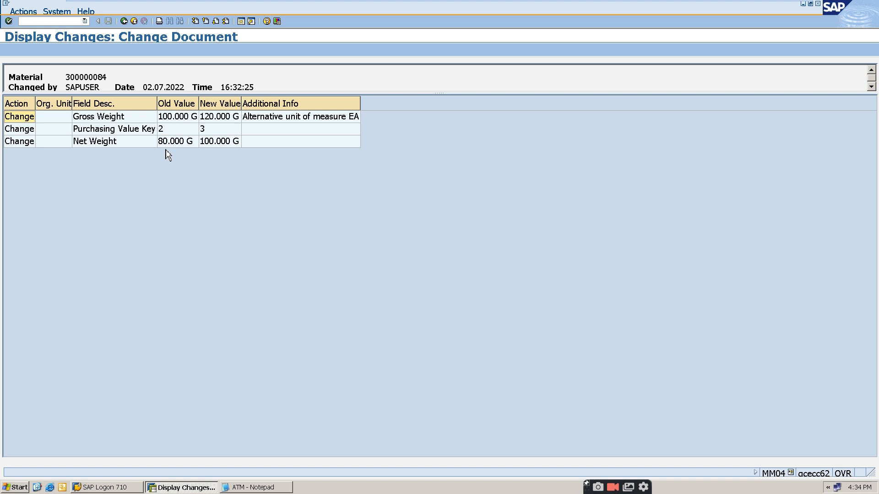
left_click(131, 118)
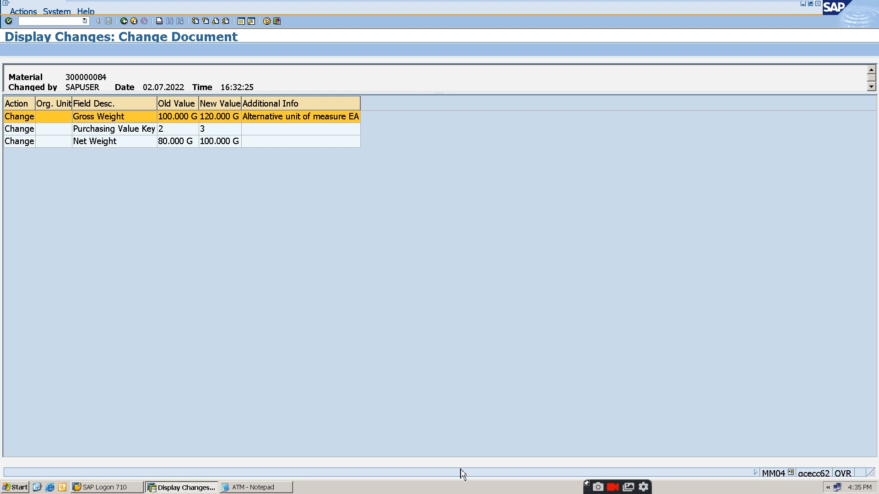
Step: Switch to the ATM file in Notepad and add the line "MM06 SET DELETION FLAG" below the MM04 line
left_click(284, 488)
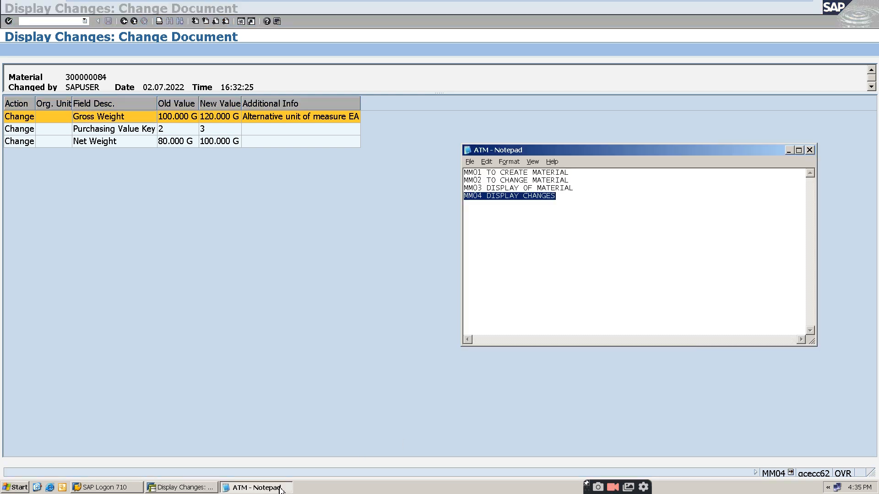
left_click(562, 202)
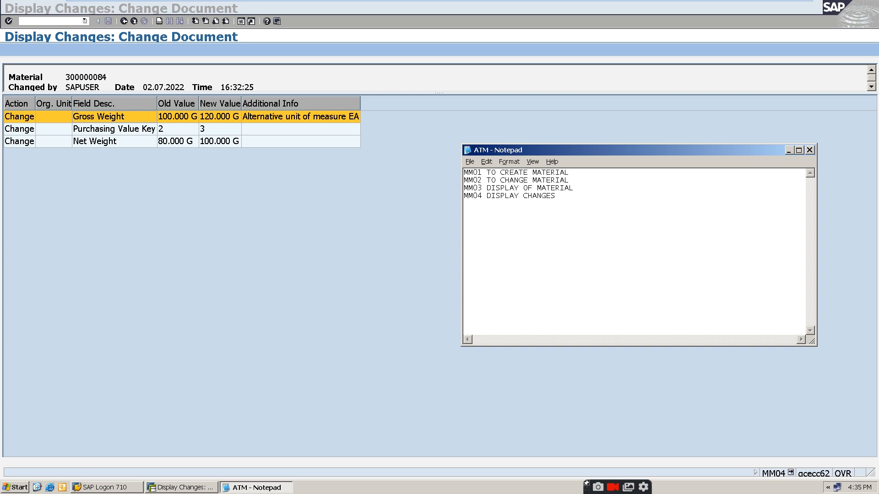
type("6 SET DELETION FLAG")
Step: Start transaction MM06 in SAP and open the deletion flag data screen for the material in plant HOPL
left_click(69, 22)
type("/NMM06")
key("Return")
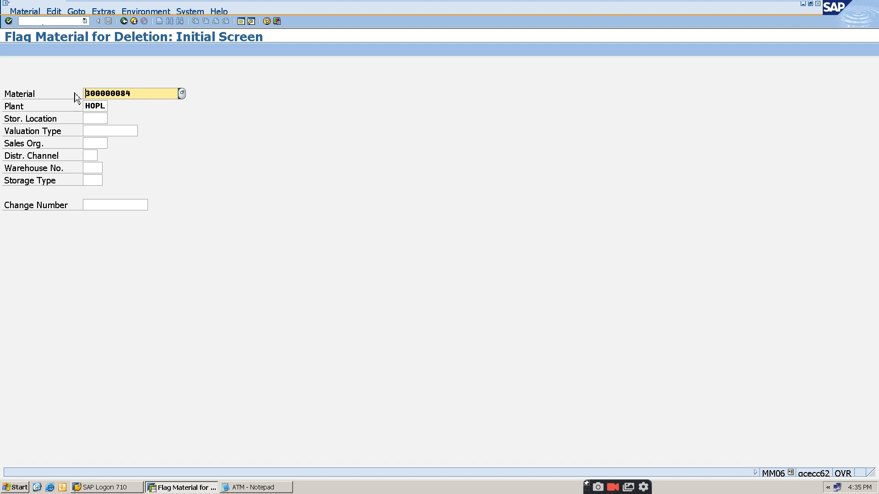
left_click(9, 21)
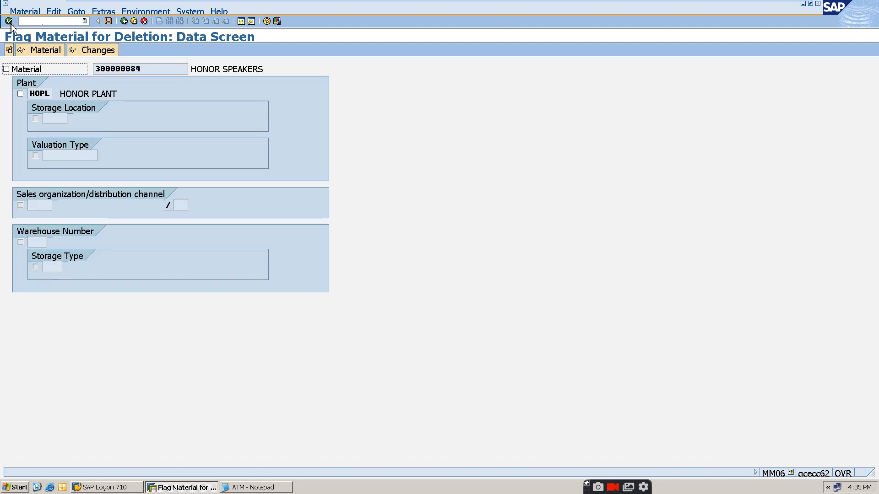
left_click(6, 69)
left_click(6, 70)
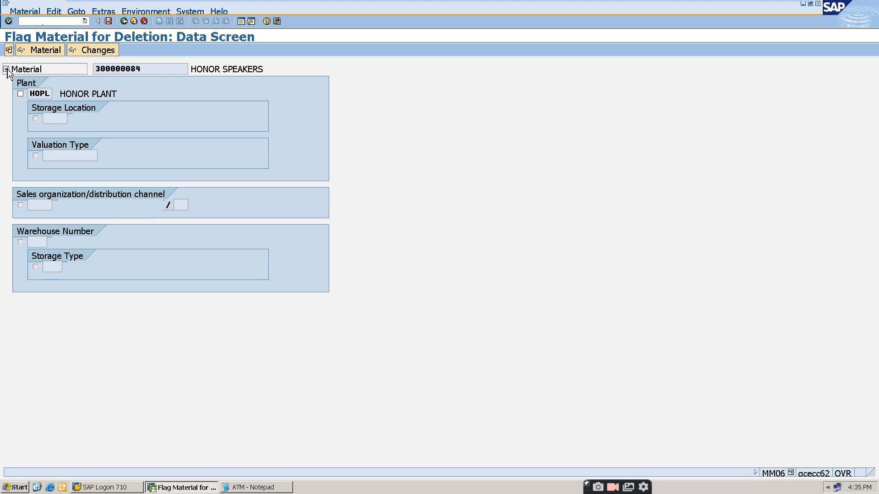
left_click(8, 71)
left_click(7, 69)
left_click(20, 94)
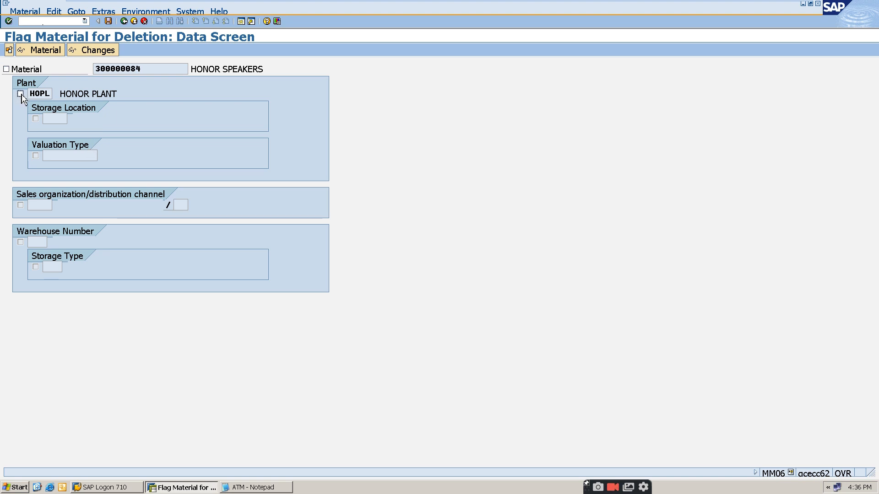
Step: Set the deletion flag for HONOR SPEAKERS at material level and save it
left_click(6, 69)
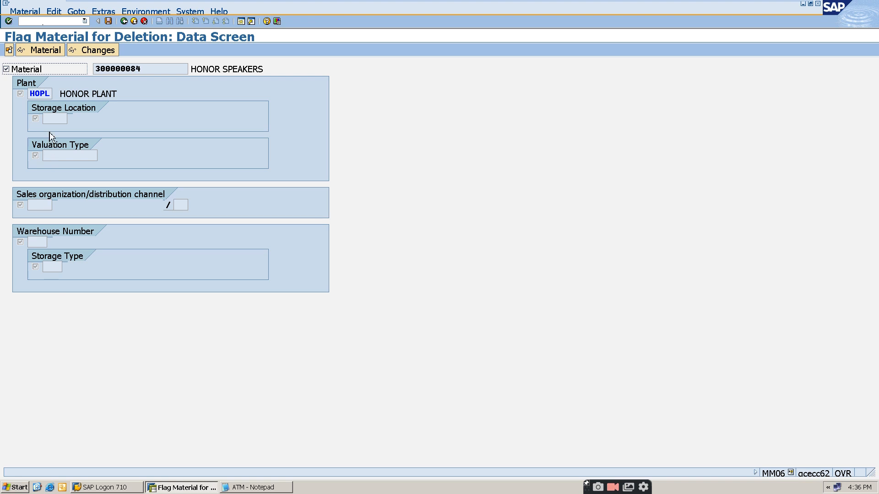
key("Return")
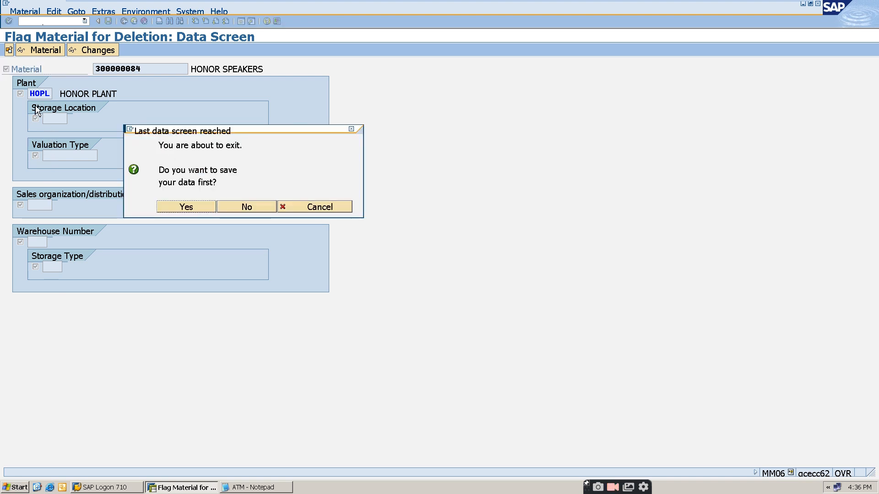
key("Return")
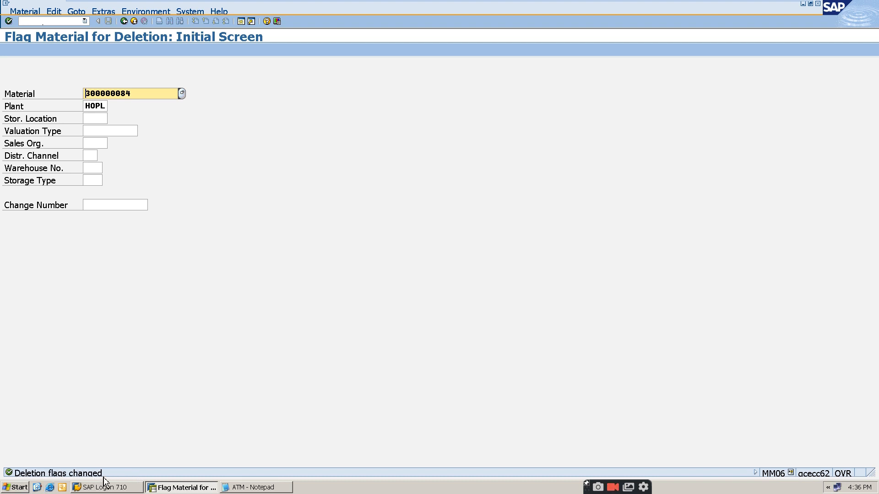
Step: Open the flagged material for plant HOPL with transaction MM02 and continue to its Basic data 1 view
left_click(61, 22)
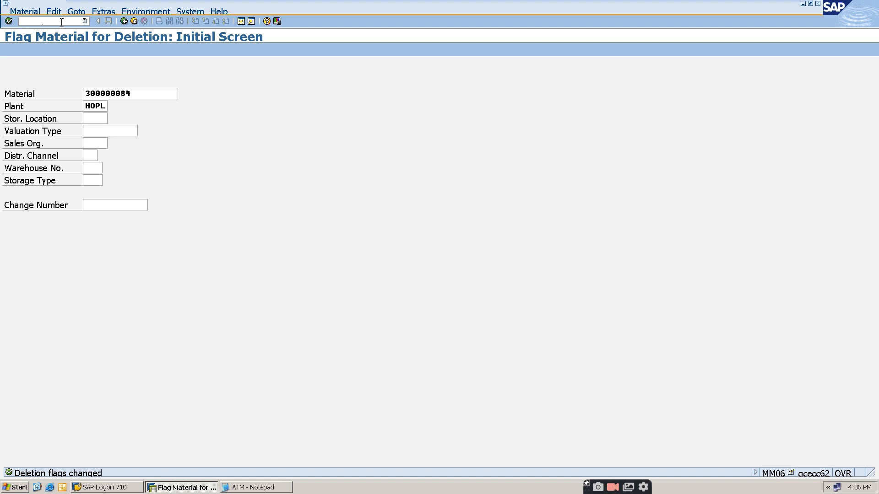
type("NMM02")
key("Return")
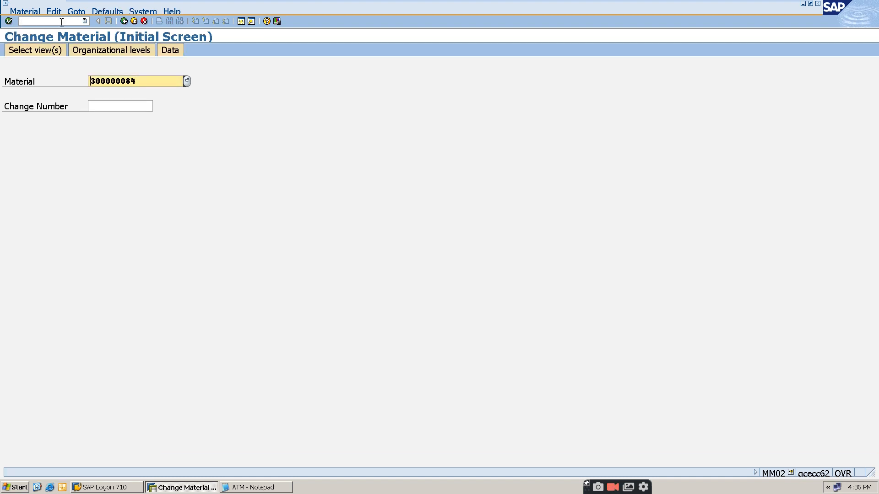
key("Return")
key("Return")
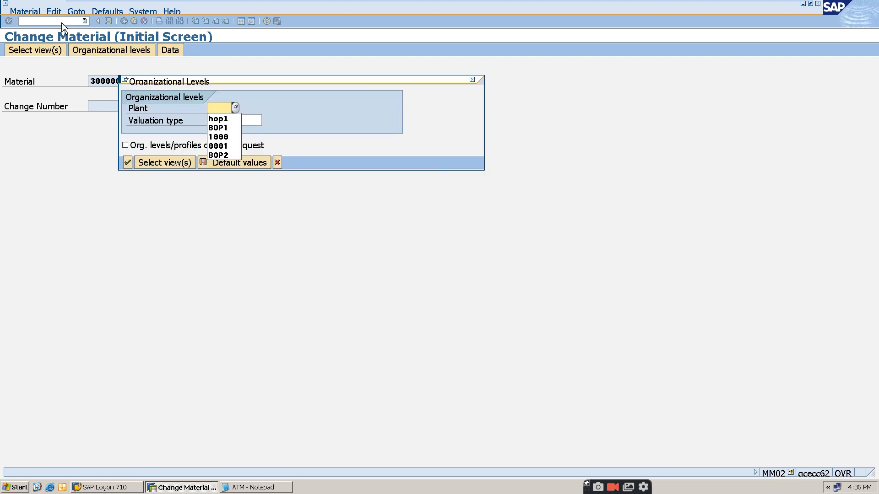
key("Down")
key("Return")
key("Return")
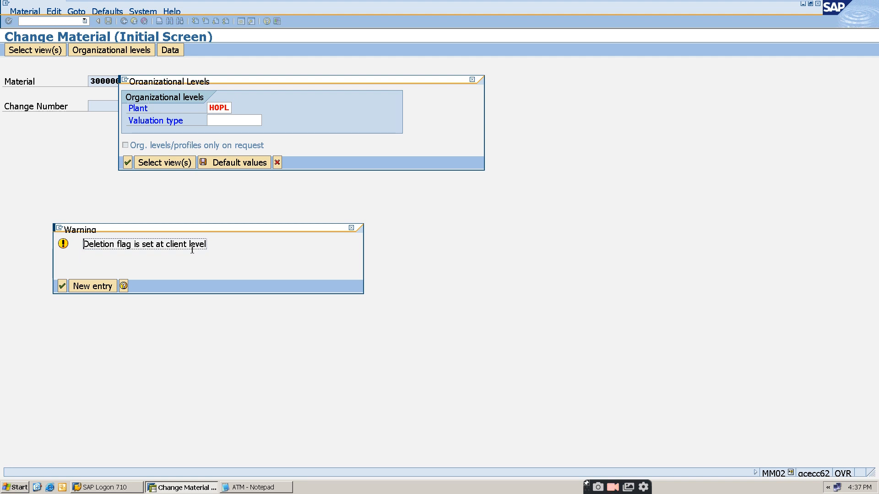
left_click(62, 286)
Step: Look up the deletion flag transaction in the Notepad ATM file and return to SAP to start MM06 again
left_click(52, 21)
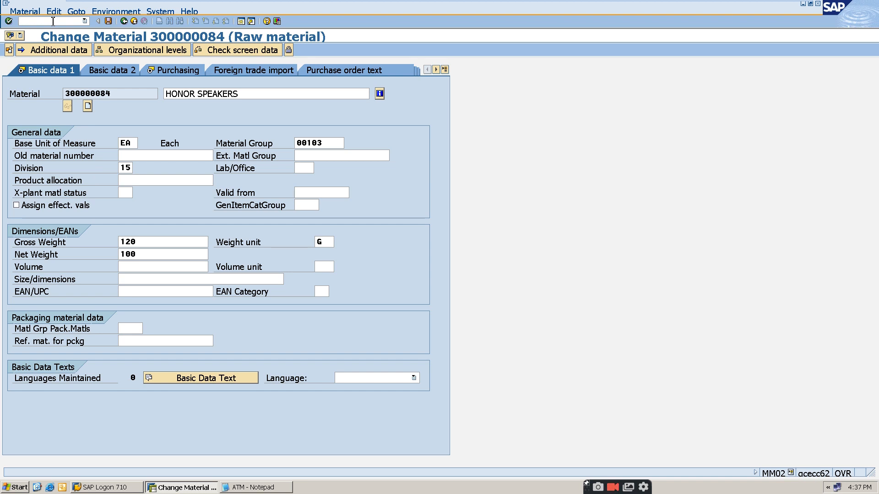
type("/NMM")
left_click(269, 489)
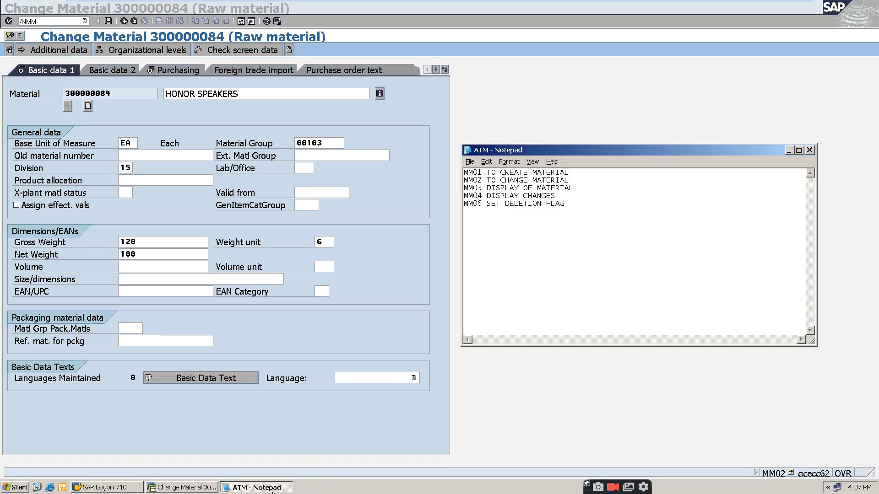
left_click(272, 488)
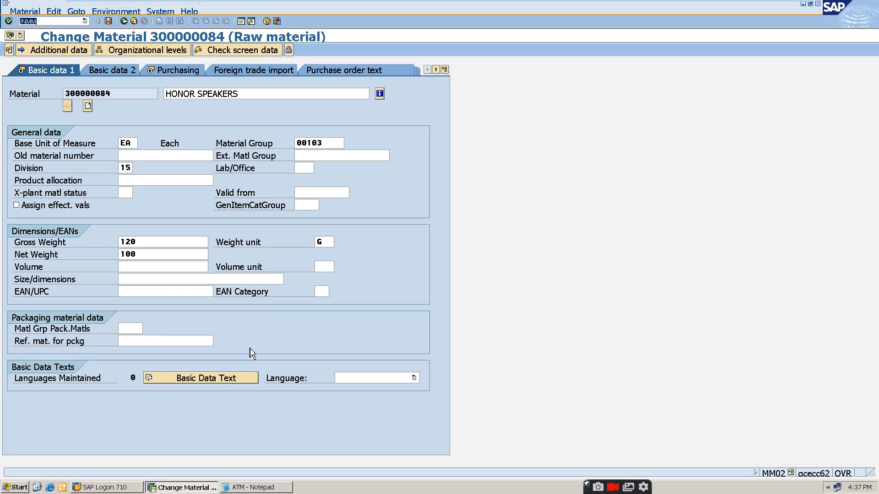
left_click(55, 21)
type("06")
key("Return")
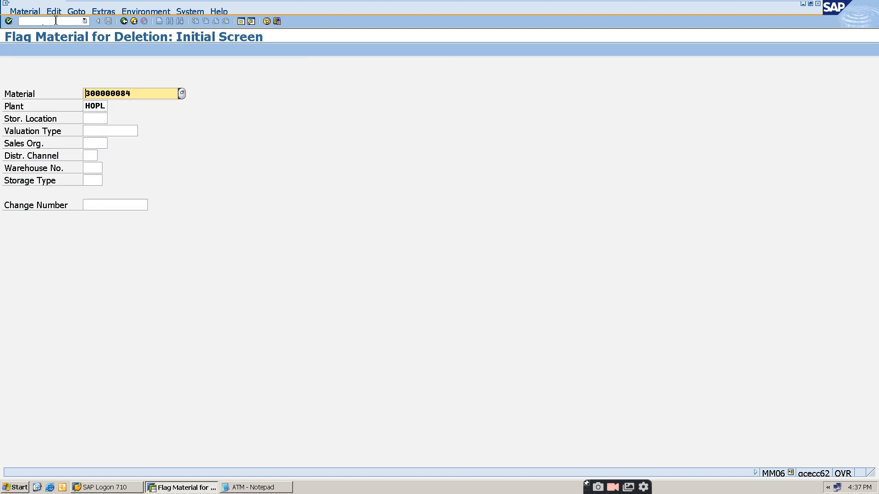
Step: Remove the material-level deletion flag from HONOR SPEAKERS and save the change
key("Return")
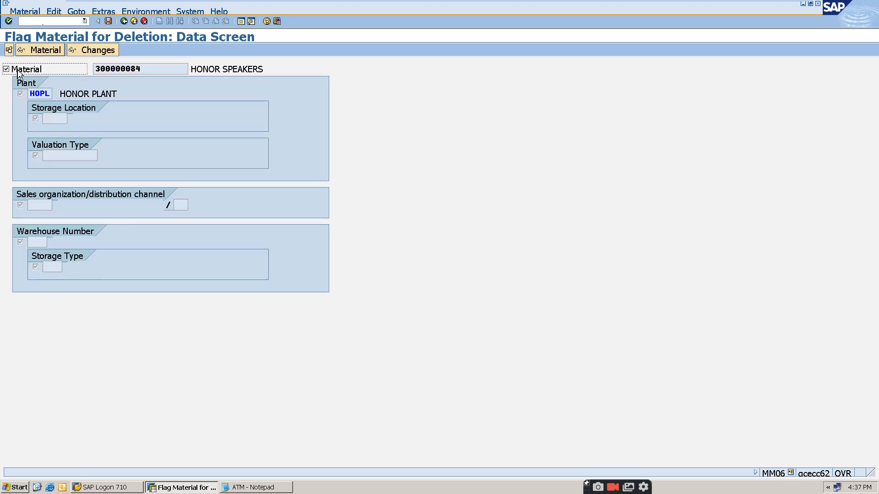
left_click(6, 69)
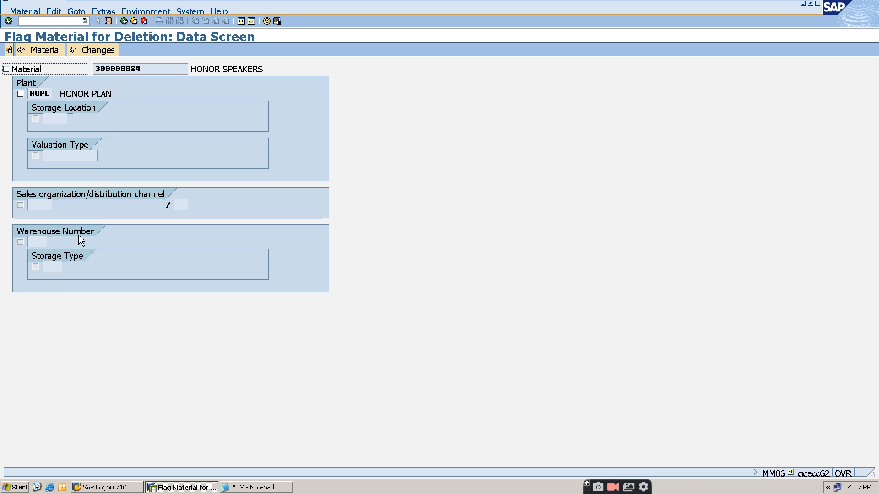
key("Return")
key("Return")
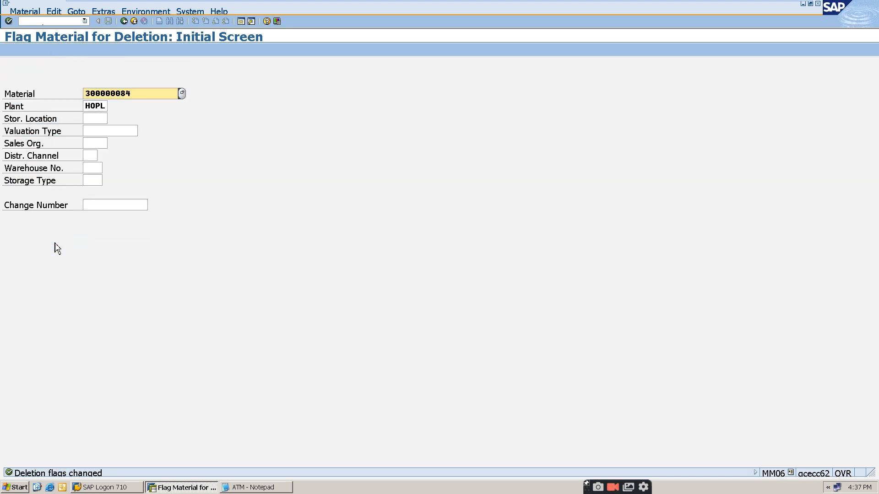
Step: Open HONOR SPEAKERS with transaction MM02 for plant HOPL and continue to its Basic data 1 view
left_click(52, 22)
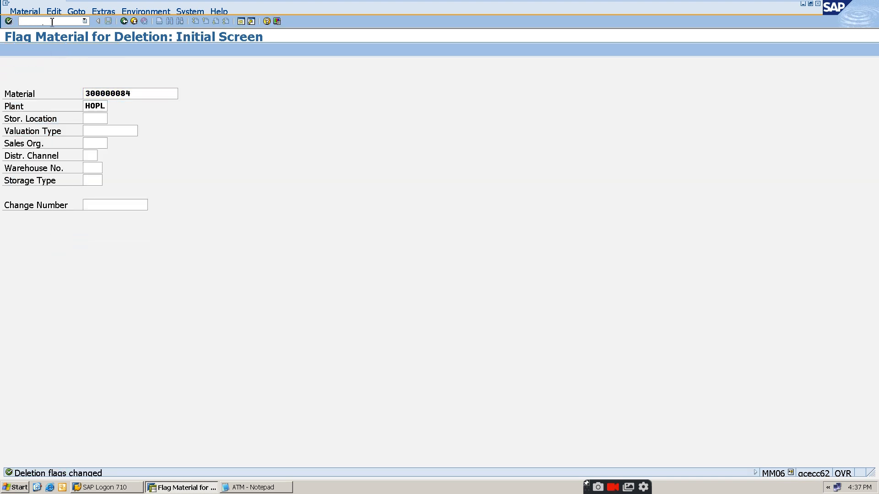
type("/NMM02")
key("Return")
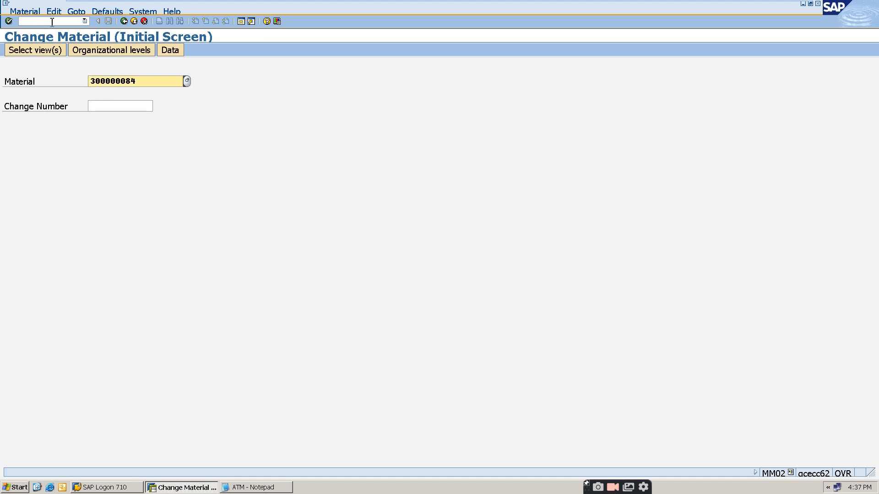
key("Return")
key("Return")
key("Down")
key("Return")
key("Return")
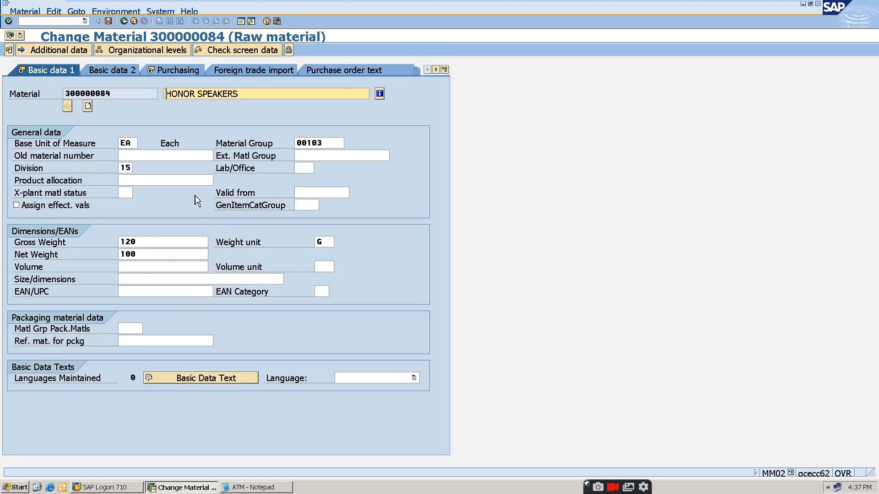
Step: Start transaction MM06, set the deletion flag for HONOR SPEAKERS at plant level for HOPL and save it
left_click(60, 21)
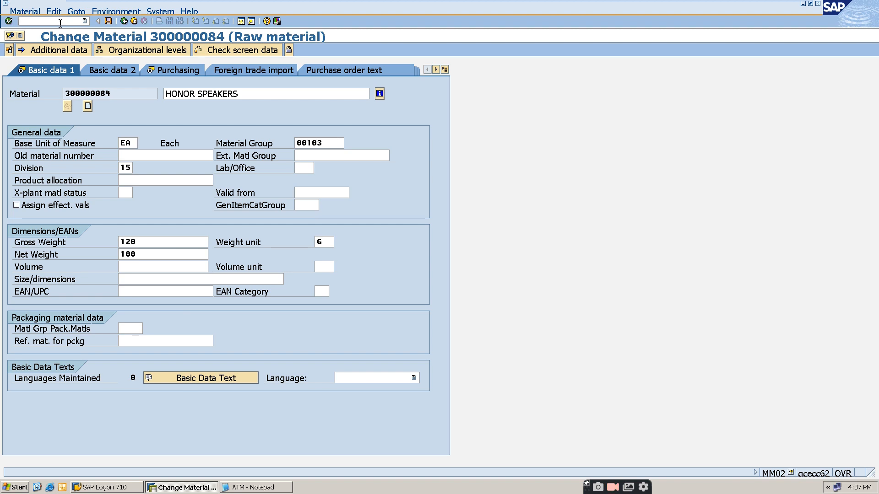
type("/NMM06")
key("Return")
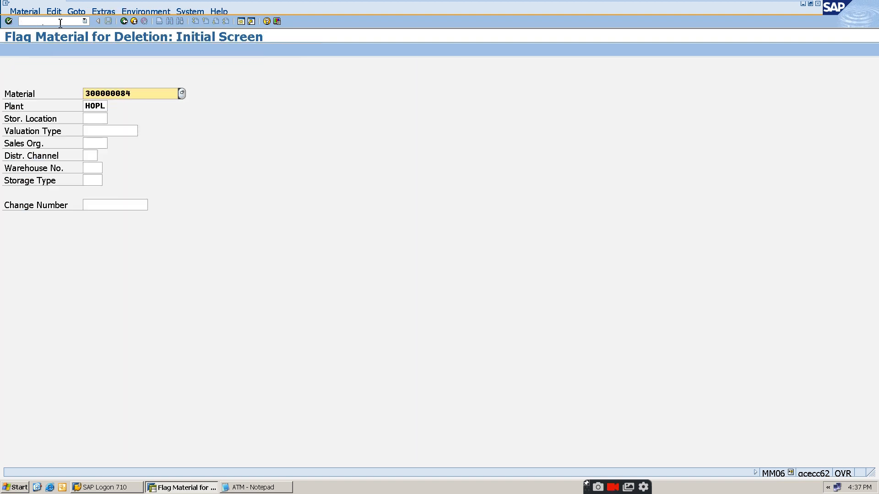
key("Return")
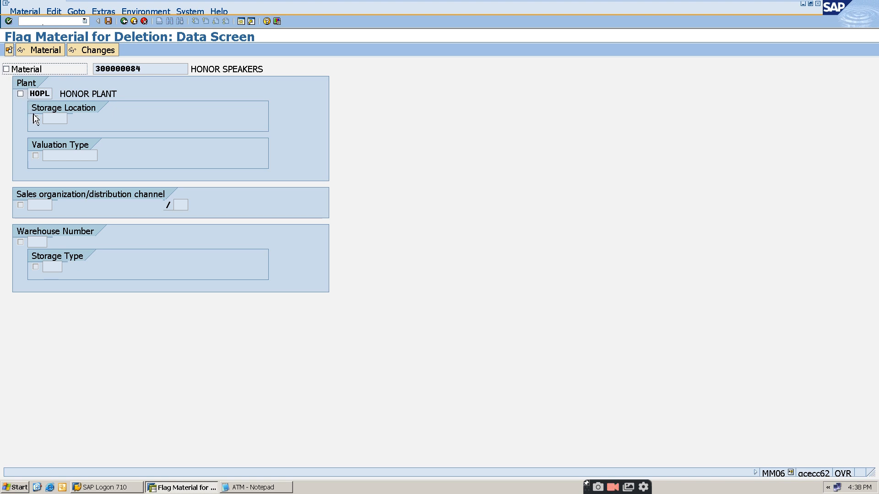
left_click(20, 94)
key("Return")
key("Return")
key("Return")
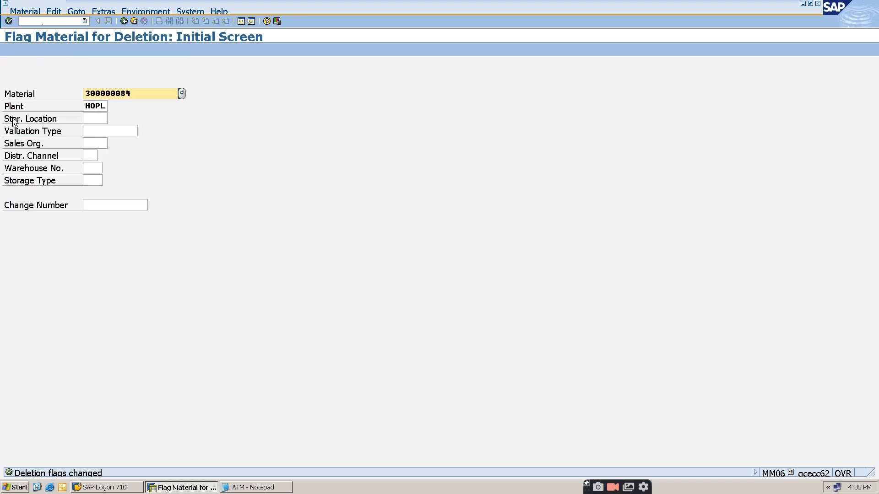
Step: Reopen the plant-flagged material with transaction MM02 for plant HOPL, accept the warning and continue to Basic data 1
left_click(33, 22)
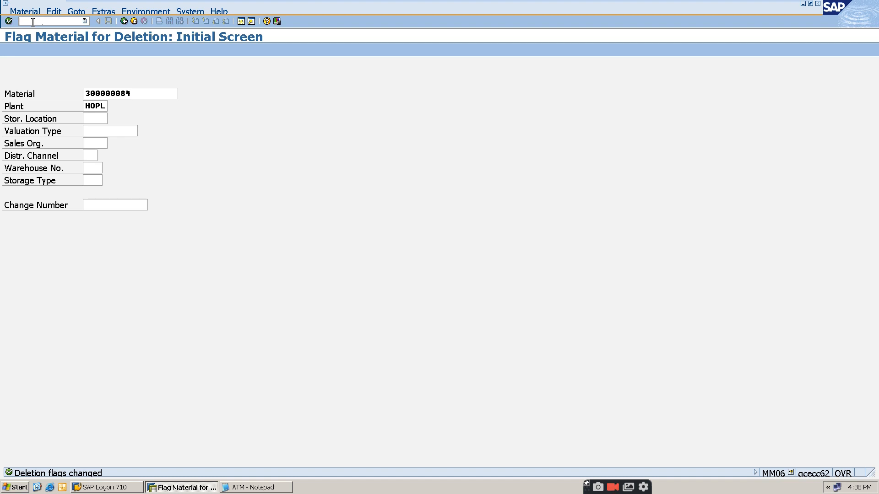
type("/NMM02")
key("Return")
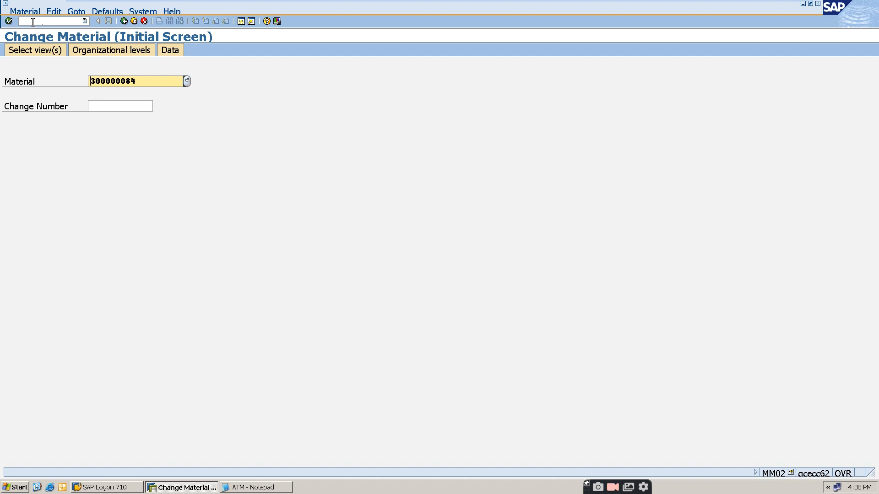
key("Return")
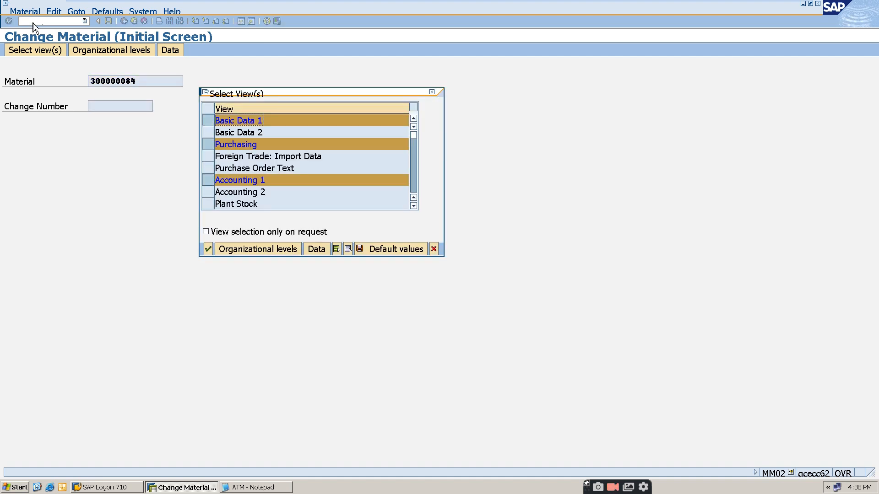
key("Return")
key("Down")
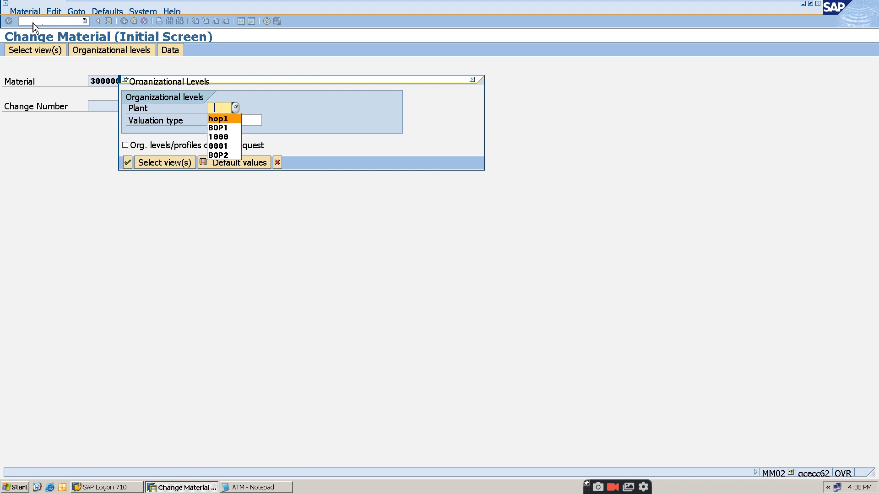
key("Return")
key("Return")
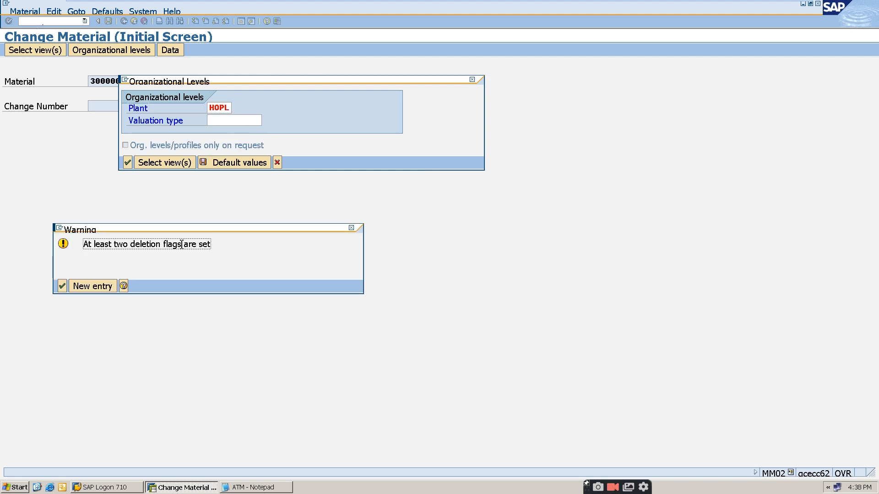
left_click(62, 287)
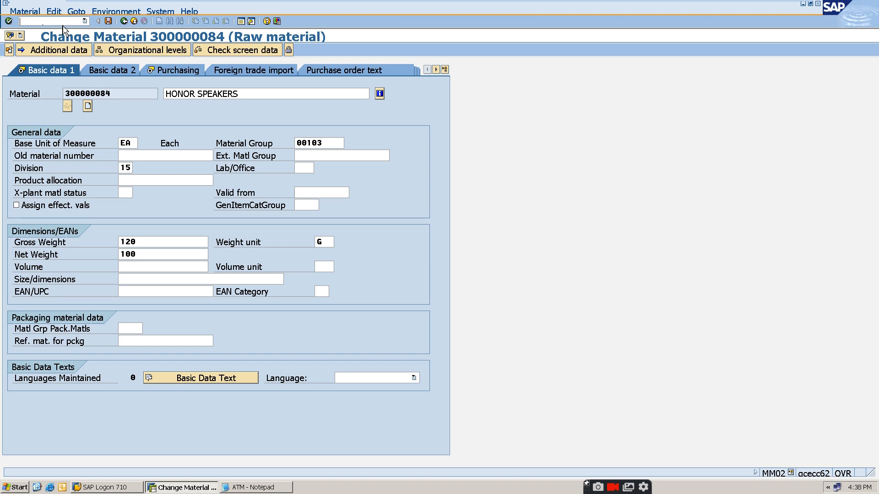
Step: Return to transaction MM06, remove the plant HOPL deletion flag from HONOR SPEAKERS and save the change
type("/NMM06")
key("Return")
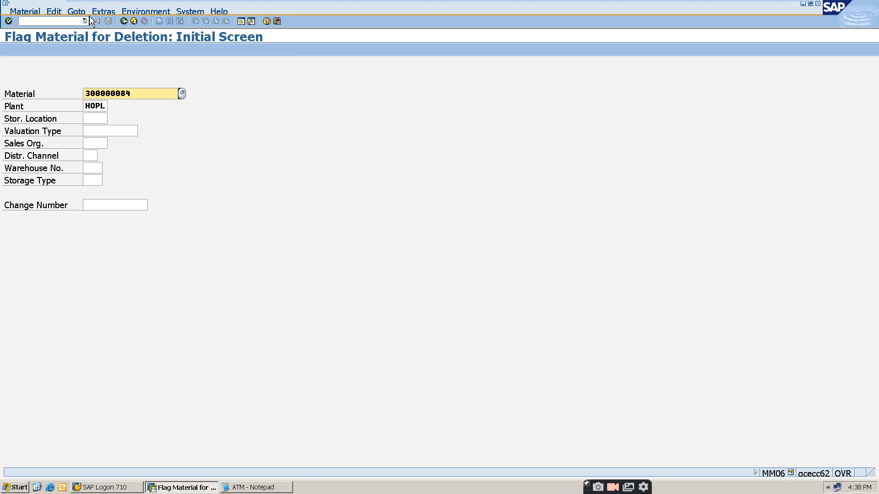
key("Return")
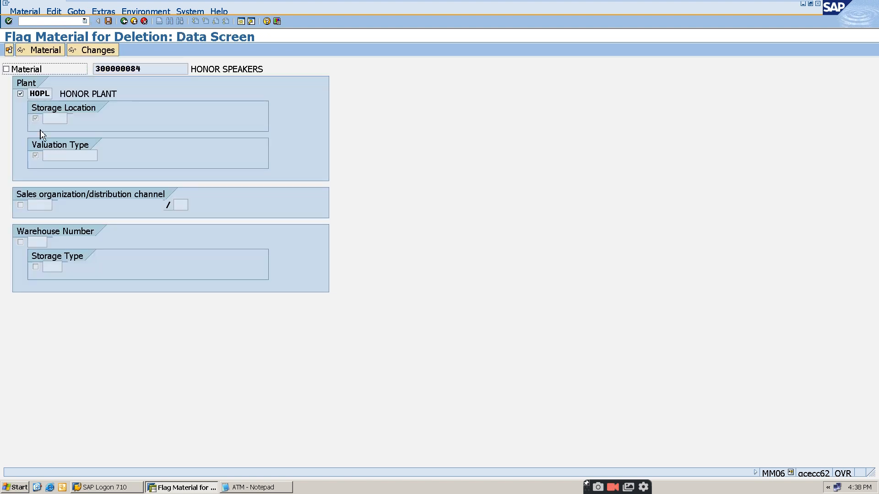
left_click(20, 93)
key("Return")
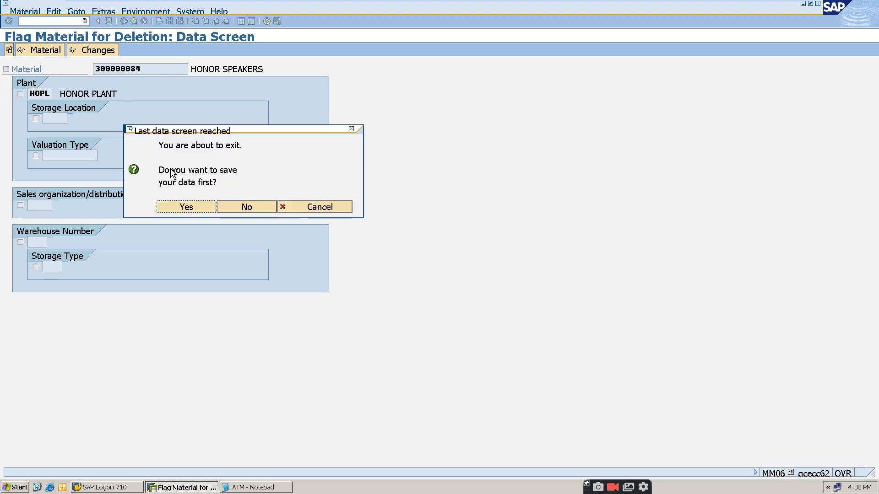
left_click(185, 207)
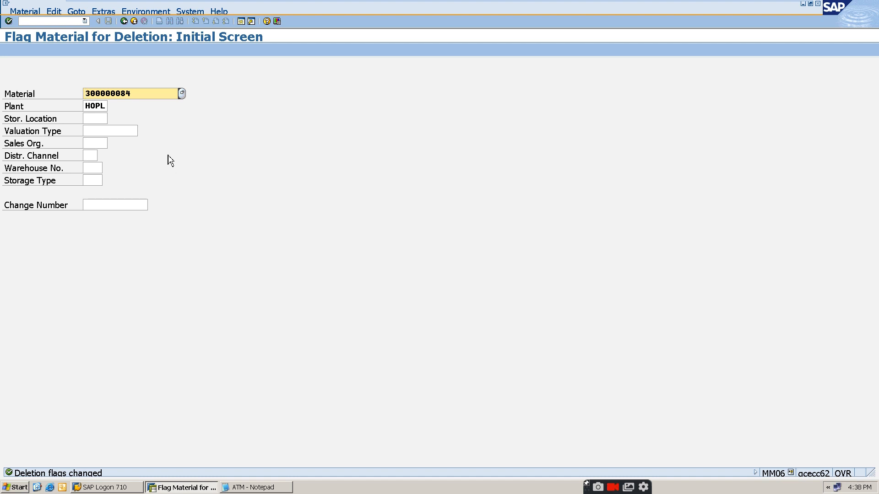
Step: Switch to the Notepad ATM file, add the line "MM17 MASS CHANGES" and highlight it
left_click(252, 488)
key("Return")
type("MM17")
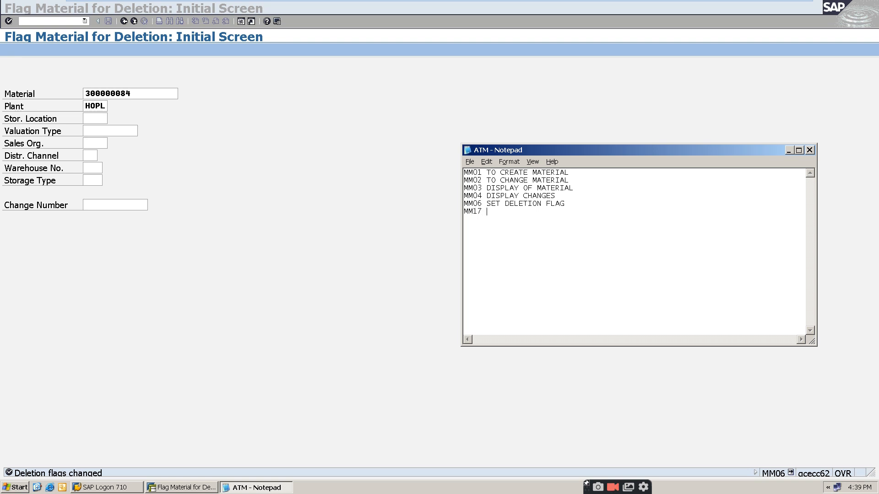
type(" MASS CHANGES")
left_click_drag(542, 211, 463, 212)
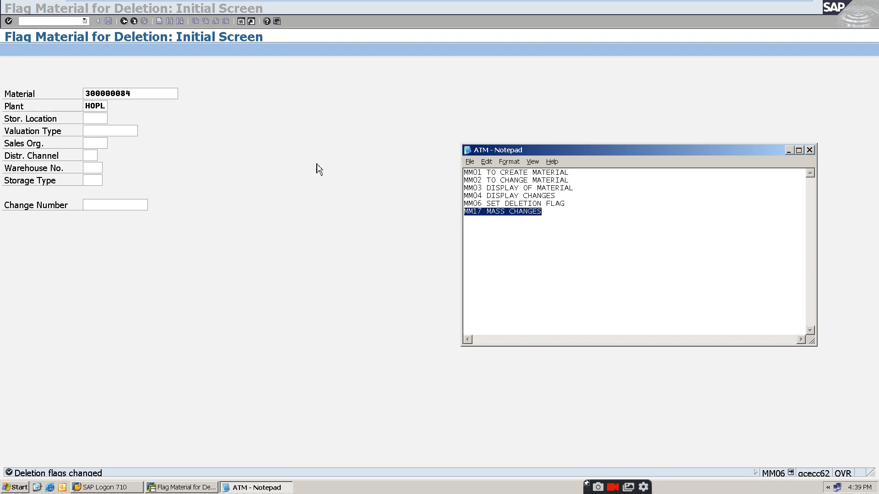
Step: Return to SAP, start mass maintenance transaction MM17 for object type BUS1001 and close its information dialog
left_click(69, 21)
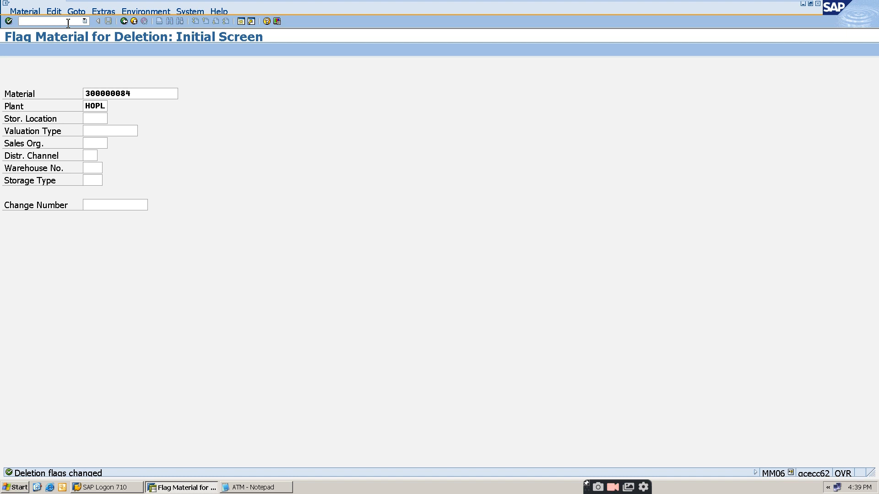
type("/NMM17")
key("Return")
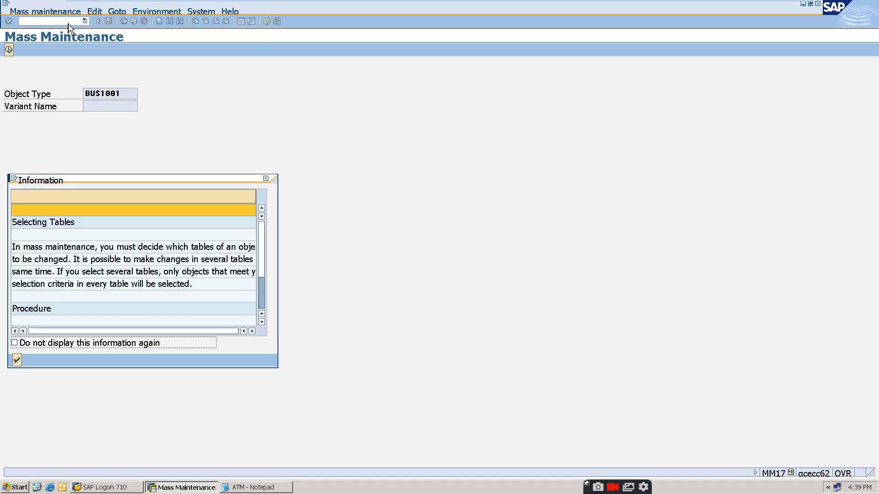
left_click(17, 360)
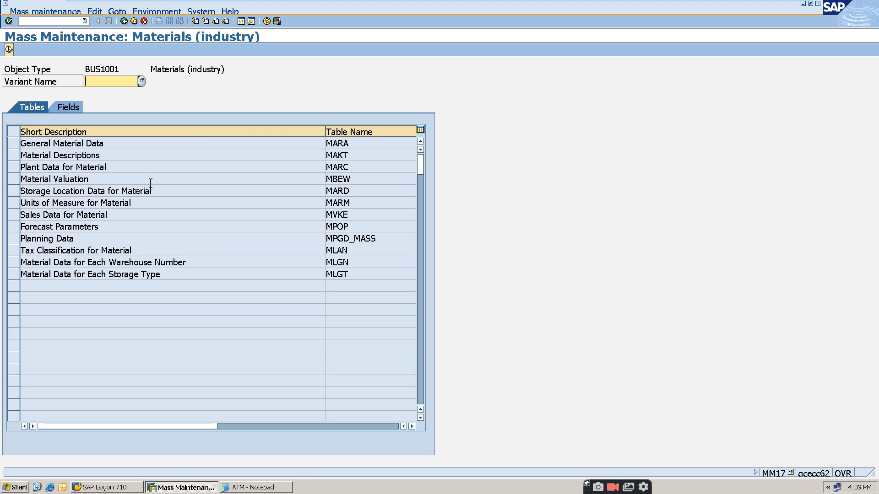
Step: Choose the table Plant Data for Material (MARC) for mass maintenance and continue to the data record selection
left_click(367, 172)
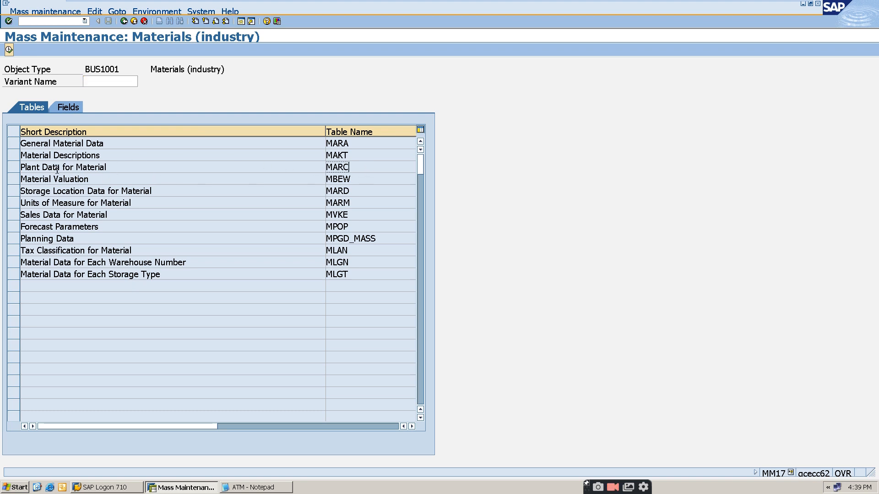
left_click(13, 168)
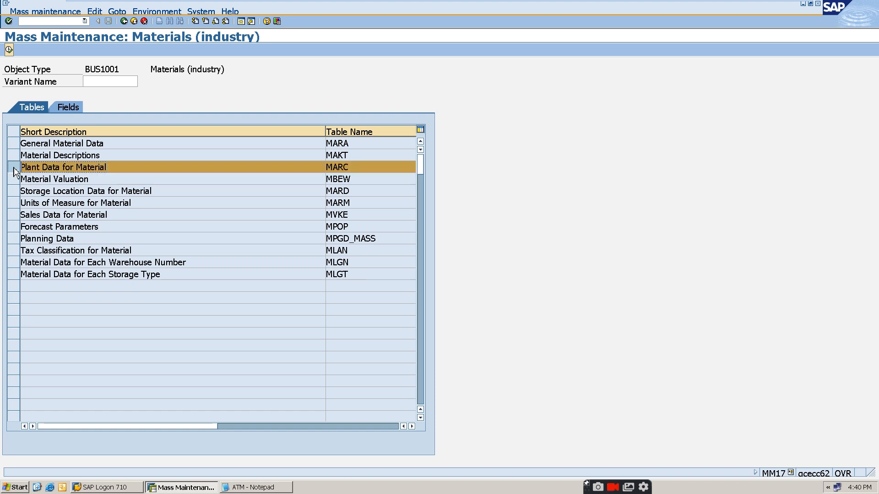
left_click(9, 50)
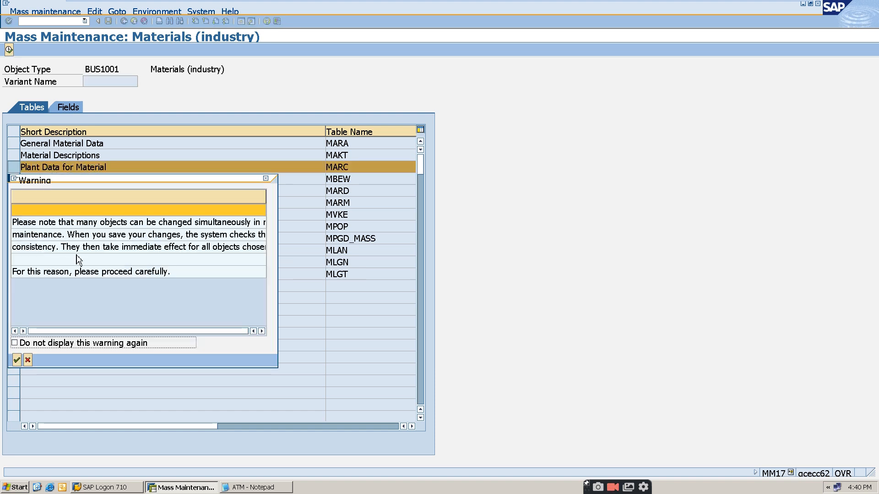
left_click(19, 360)
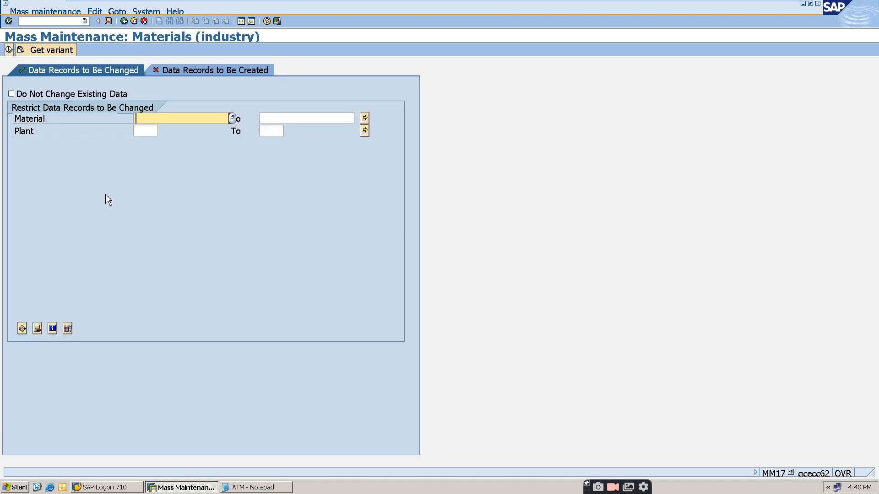
Step: Restrict the data records to be changed to materials 300000081 to 300000084
left_click(202, 118)
left_click(204, 130)
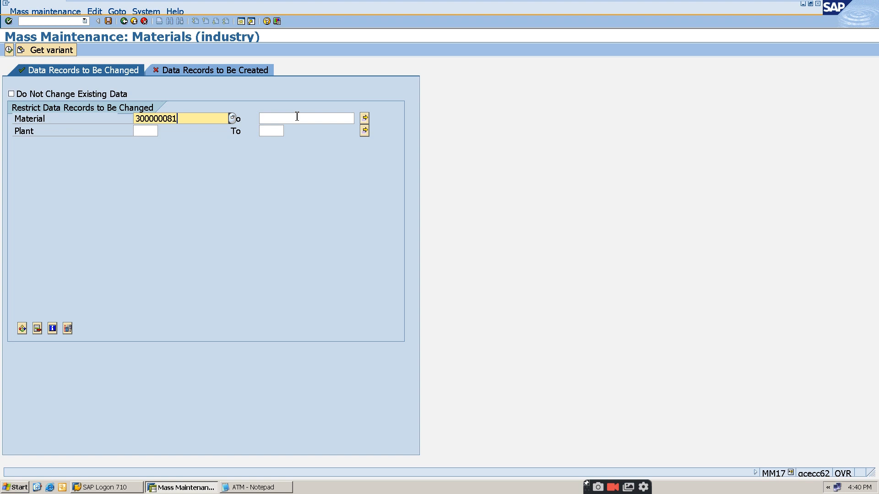
left_click(297, 117)
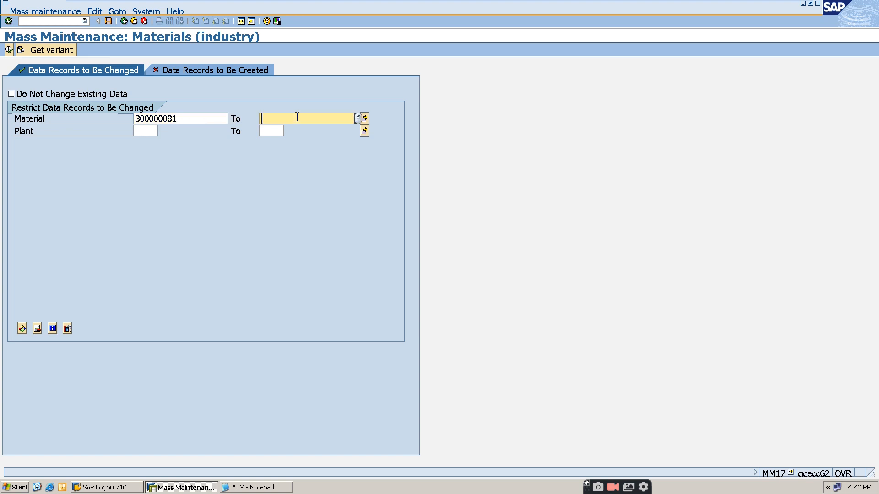
left_click(351, 121)
left_click(339, 130)
key("BackSpace")
type("4")
Step: View the selection of data records to be created, return to the records to be changed, and try to execute the mass maintenance
left_click(205, 73)
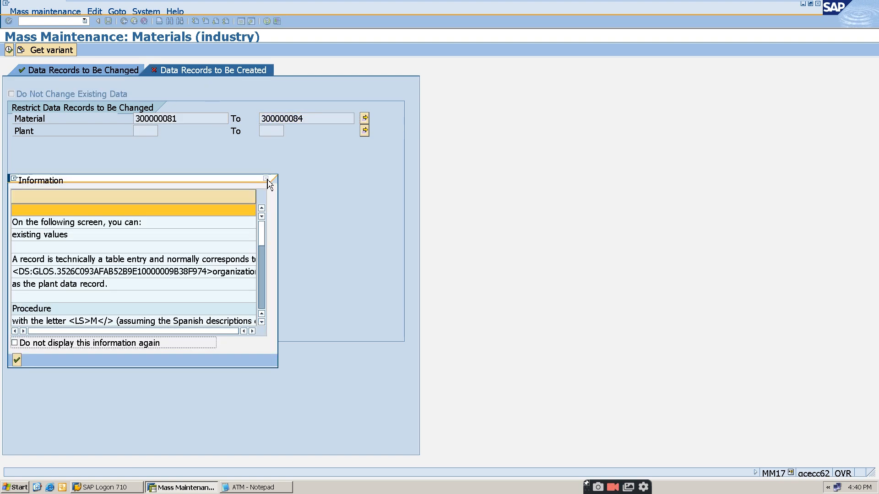
left_click(266, 179)
left_click(91, 73)
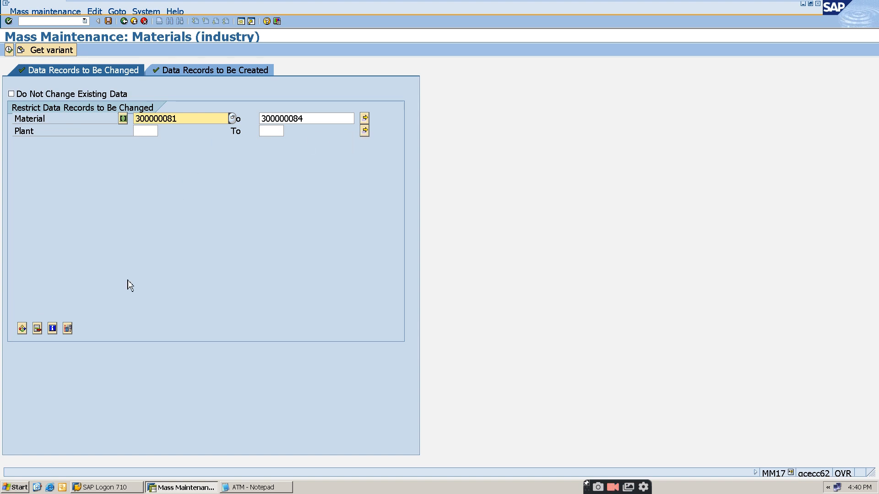
left_click(10, 49)
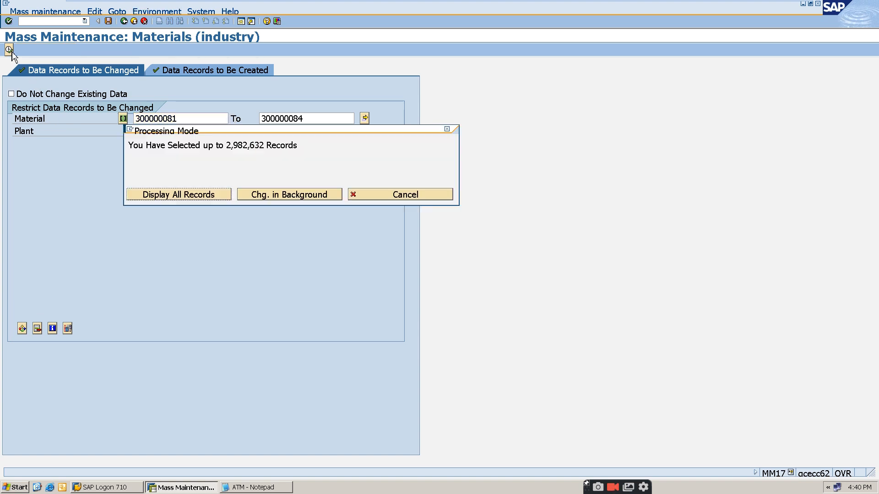
left_click(417, 194)
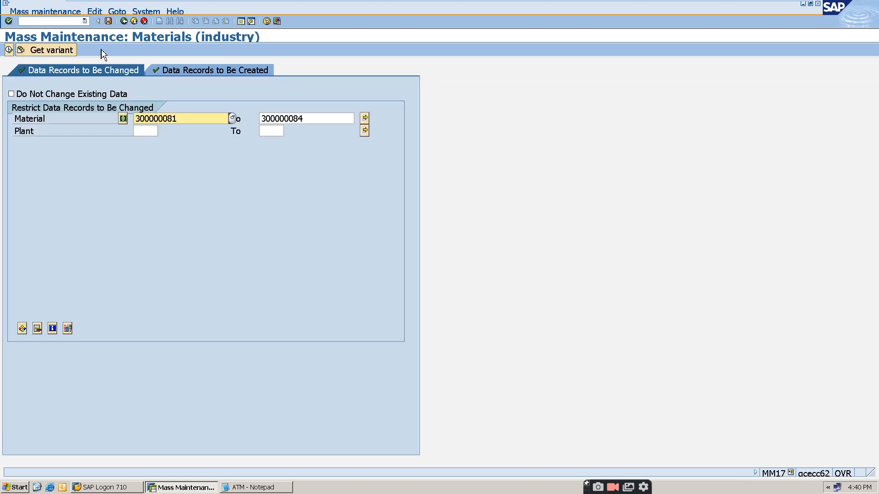
Step: Return to the table selection and reopen the data record selection for Plant Data for Material (MARC)
left_click(123, 22)
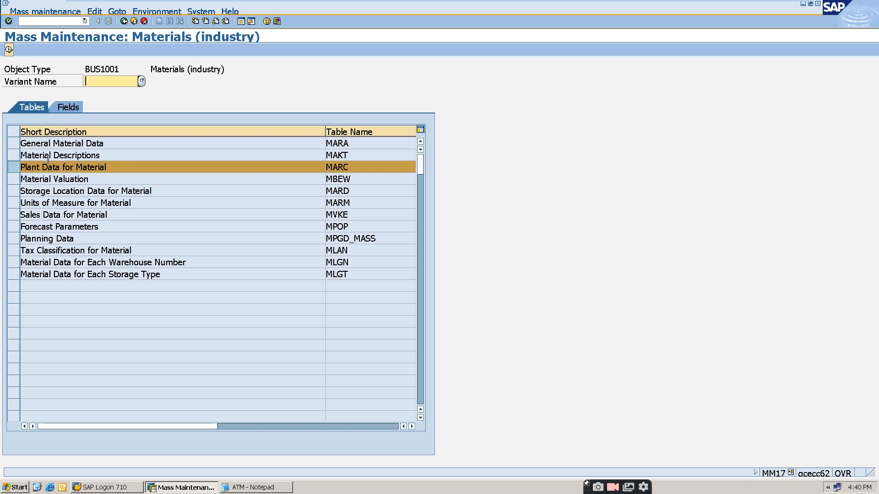
left_click(10, 50)
left_click(19, 360)
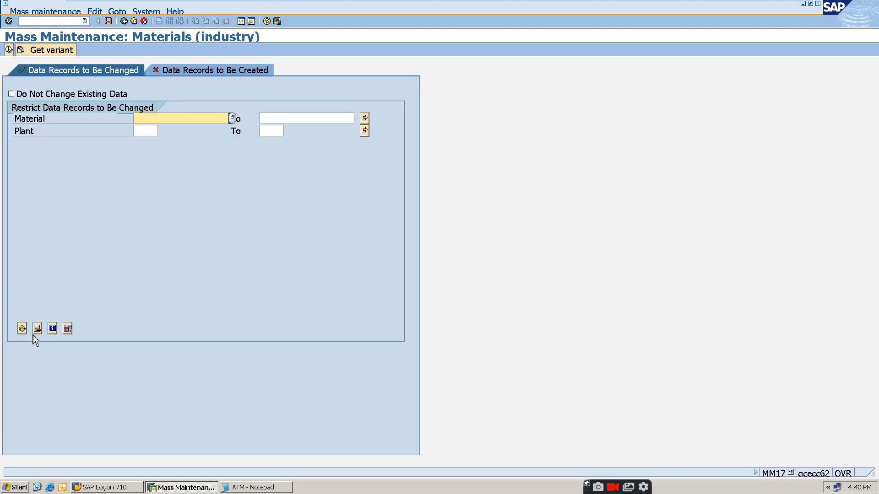
Step: Restrict the data records to be changed to materials 300000081 to 300000084 and execute the selection
left_click(176, 119)
left_click(188, 135)
left_click(326, 117)
left_click(282, 130)
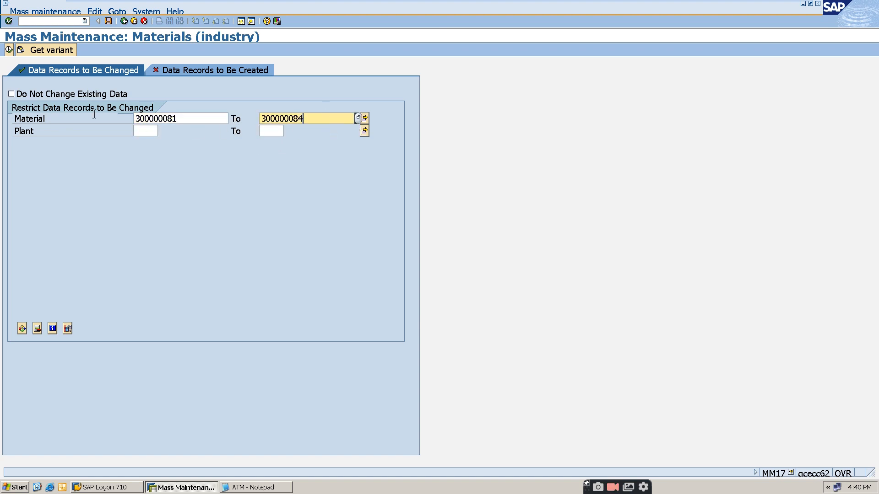
left_click(9, 49)
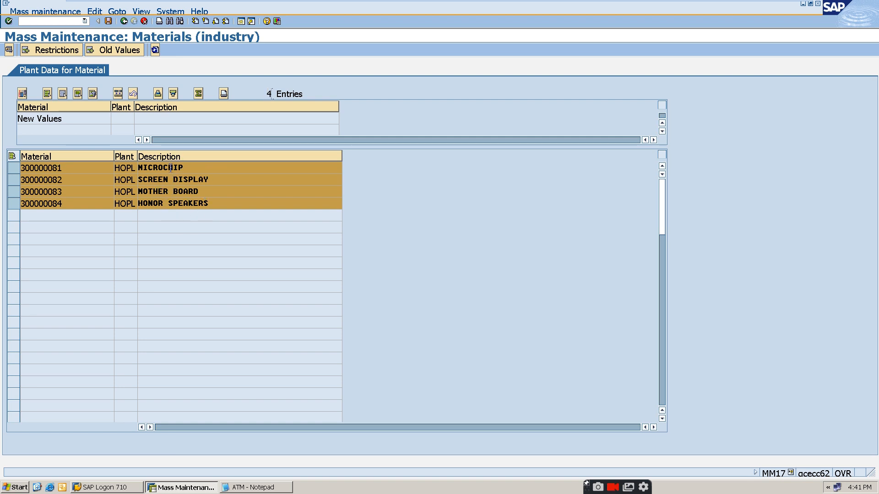
Step: Add the Purchasing Group field to the plant data fields available for mass change
left_click(23, 94)
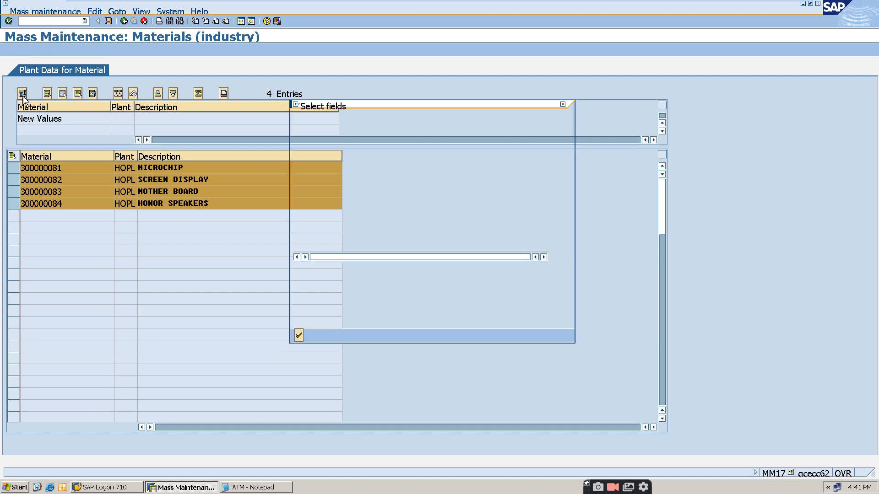
scroll(526, 192, "down", 5)
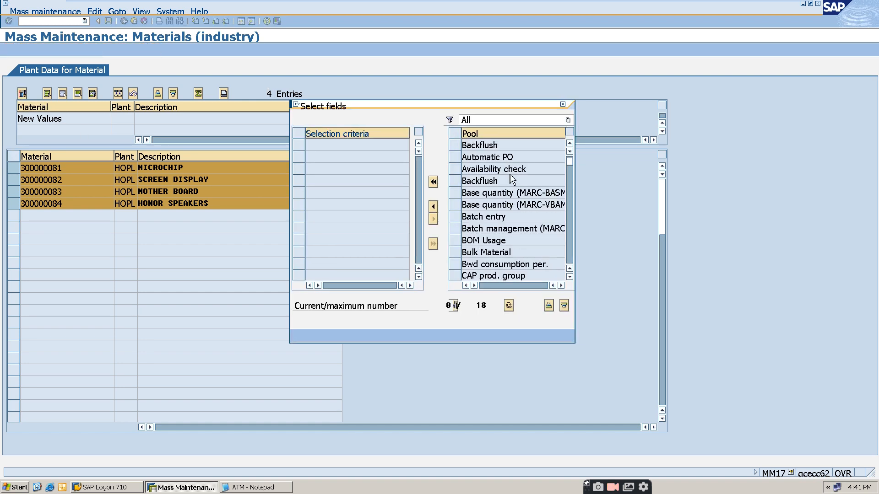
scroll(511, 189, "down", 8)
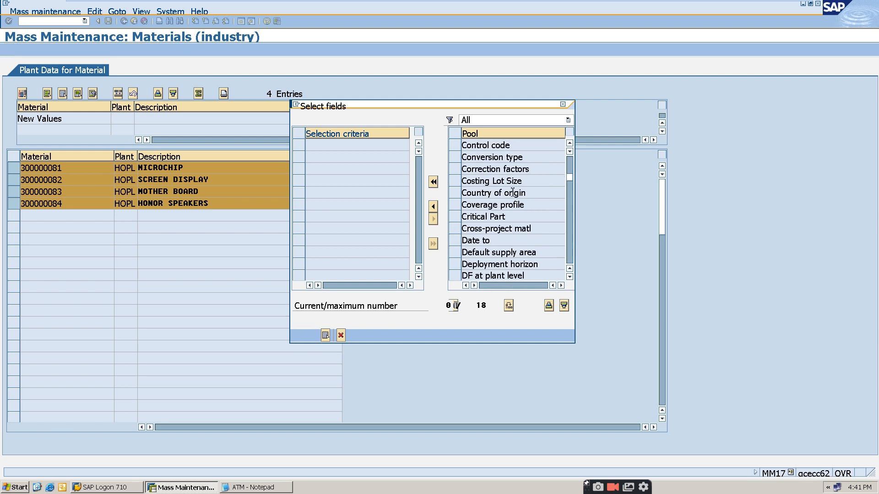
scroll(513, 192, "down", 2)
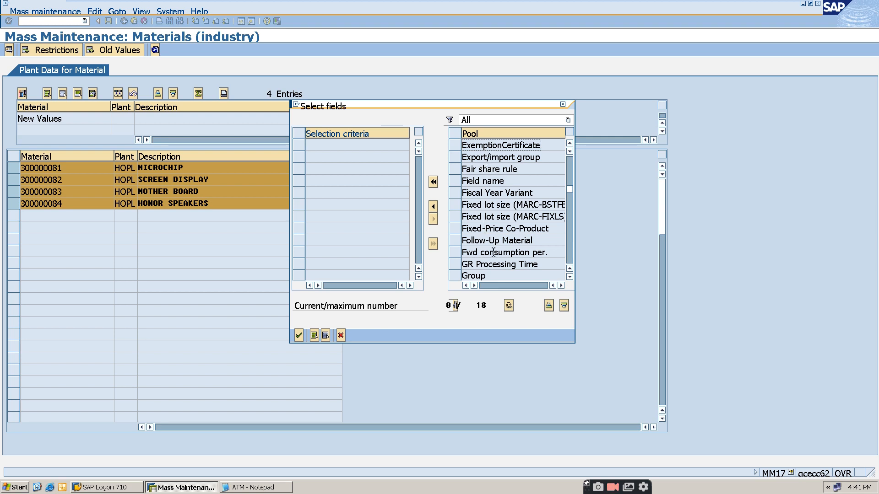
scroll(498, 247, "down", 7)
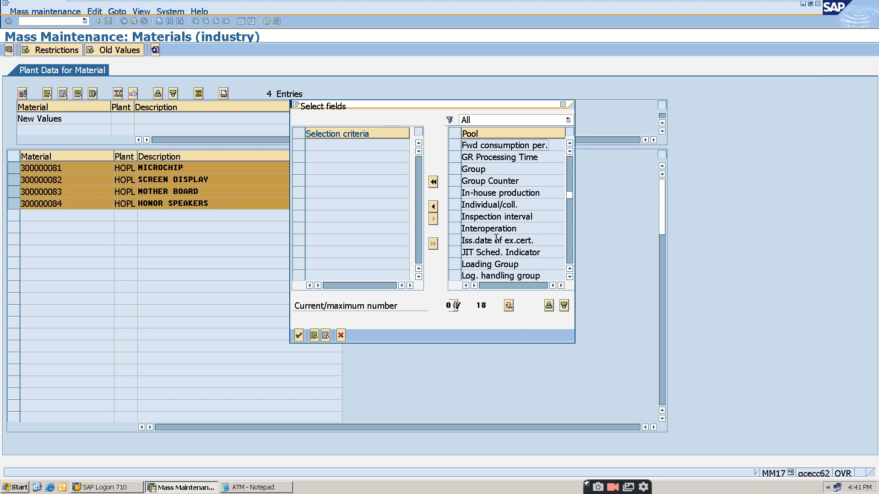
scroll(499, 238, "down", 6)
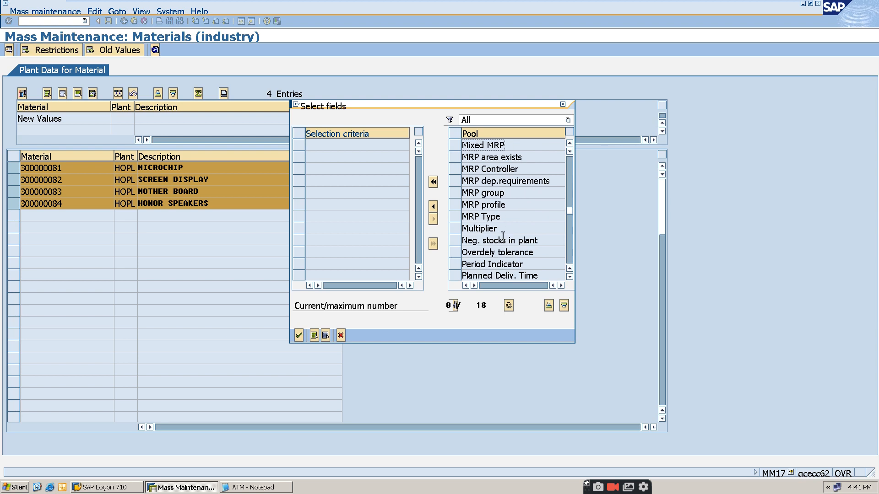
scroll(504, 239, "down", 6)
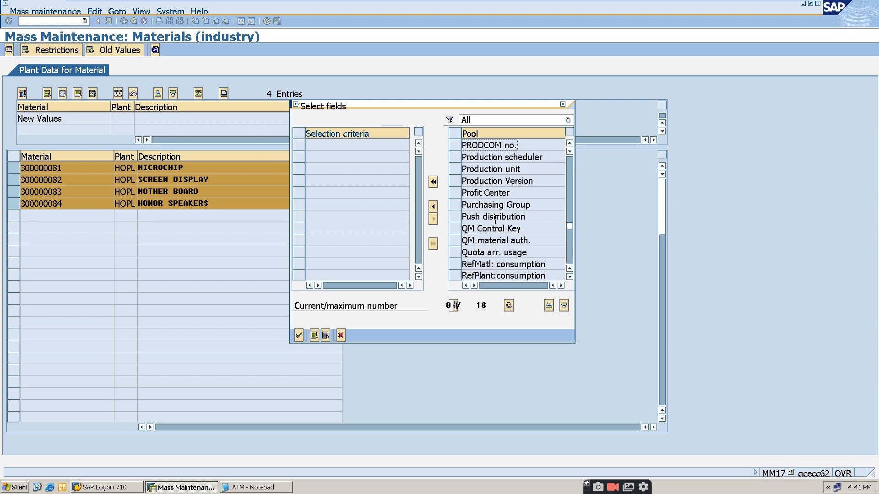
double_click(493, 206)
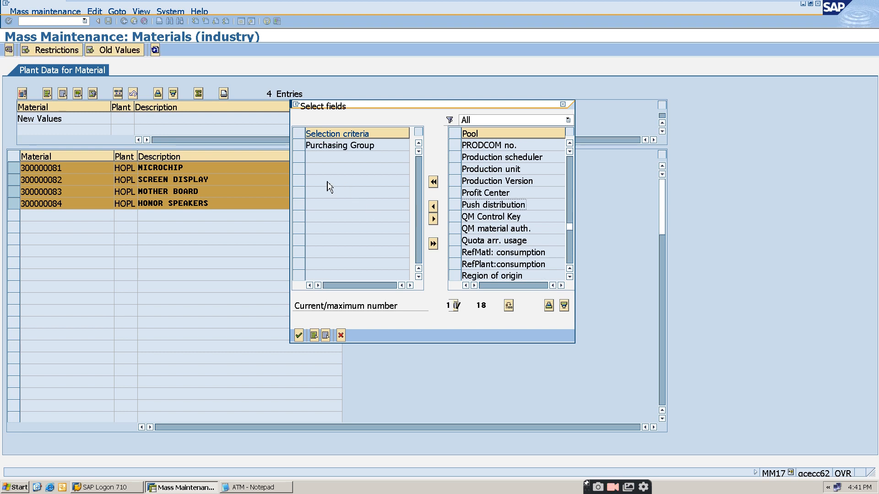
left_click(299, 336)
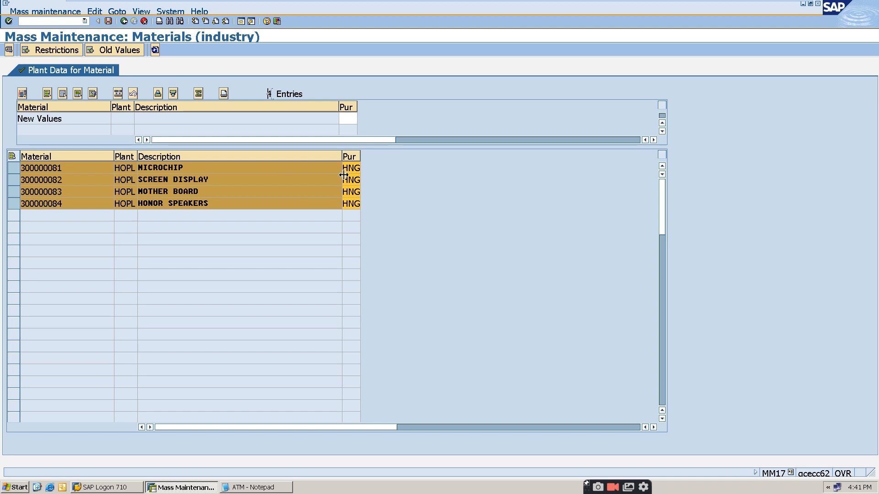
Step: Set the new purchasing group to LPG and apply it to all four selected materials
left_click(350, 118)
type("LPG")
left_click(353, 106)
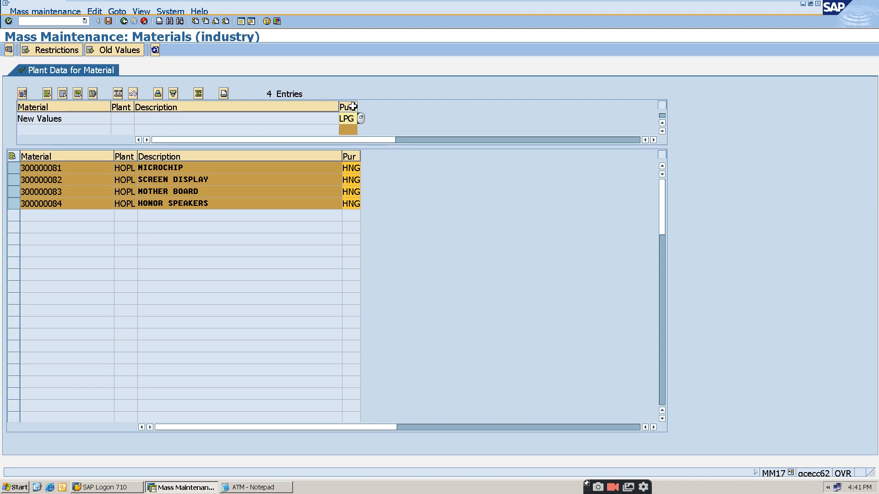
left_click(118, 95)
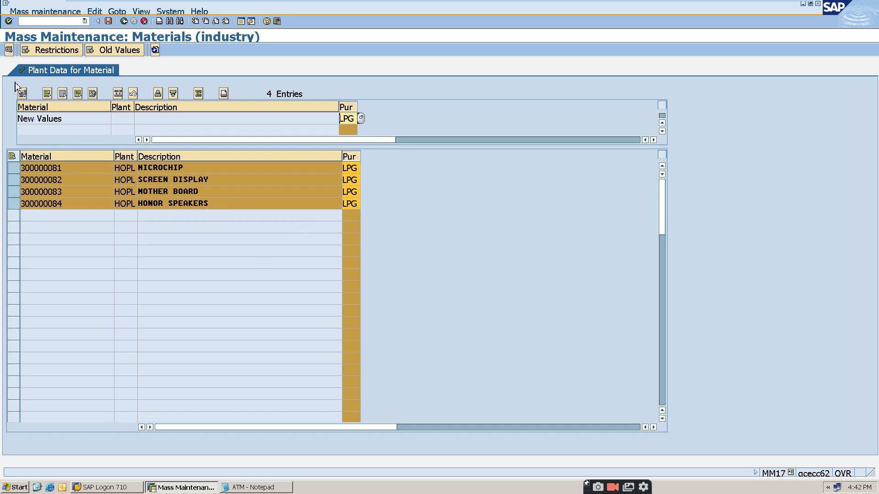
Step: Run the purchasing group mass change in test mode, return to the data records and save the changes
left_click(13, 54)
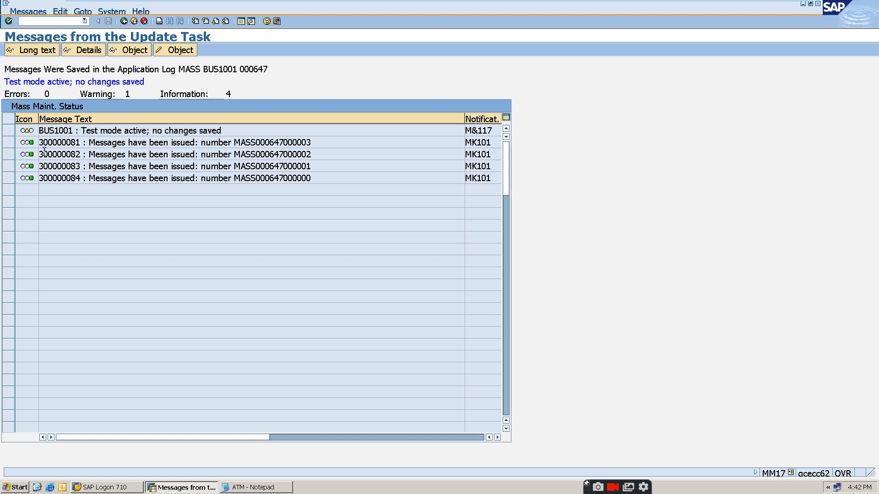
left_click(124, 21)
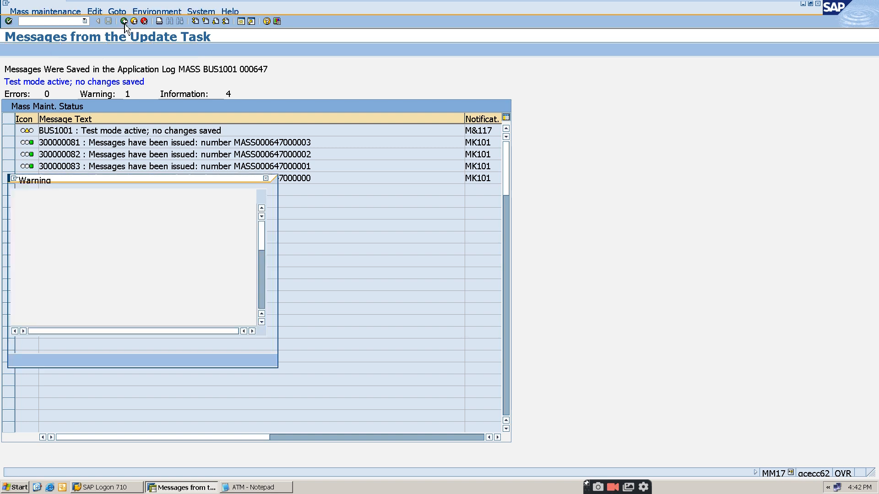
left_click(17, 360)
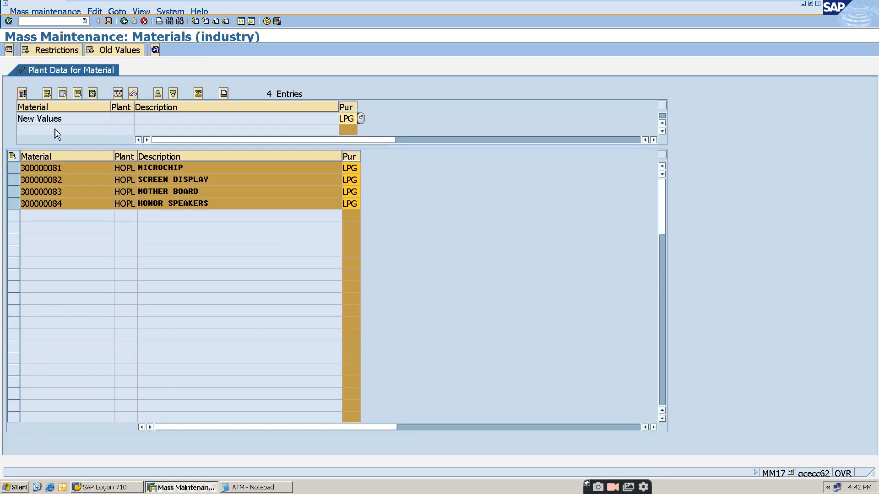
left_click(108, 21)
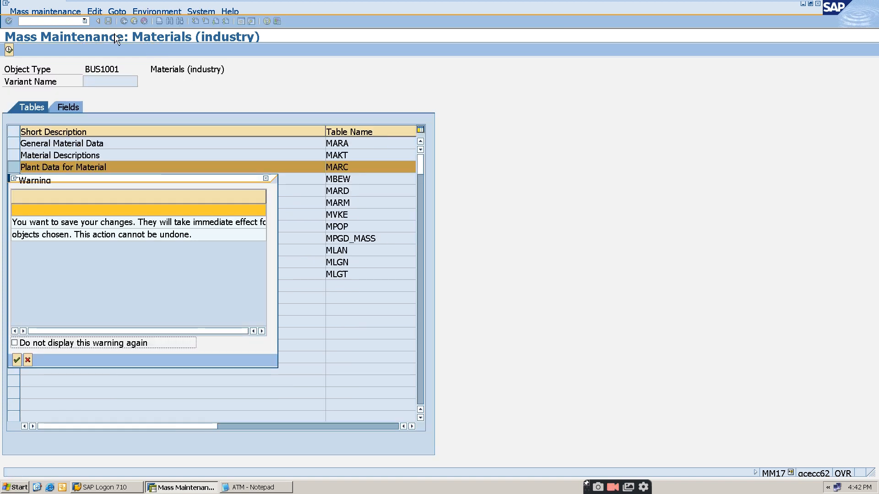
left_click(16, 361)
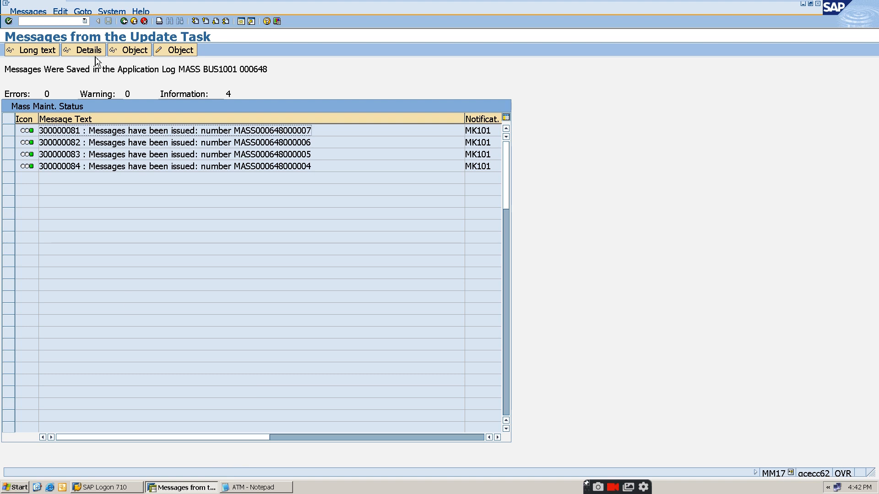
Step: Open a new session with MM03 and check the purchasing group of material 300000084 in the Purchasing view for plant HOPL
left_click(241, 21)
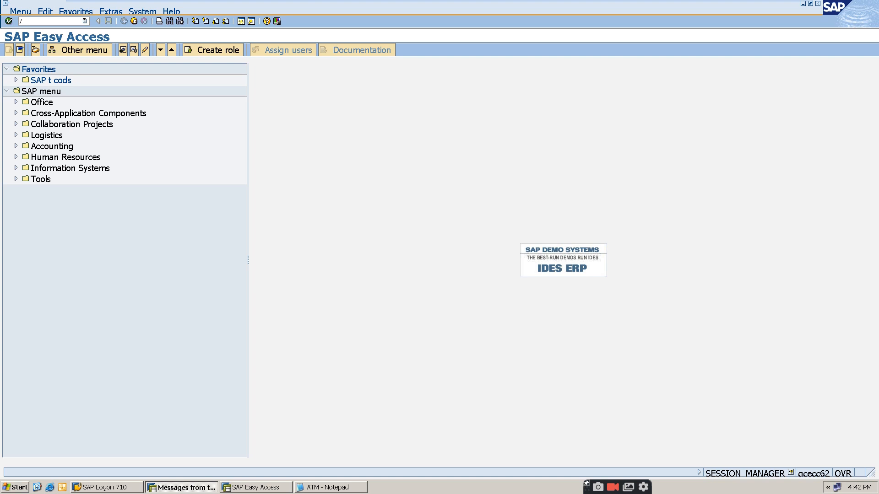
key("Return")
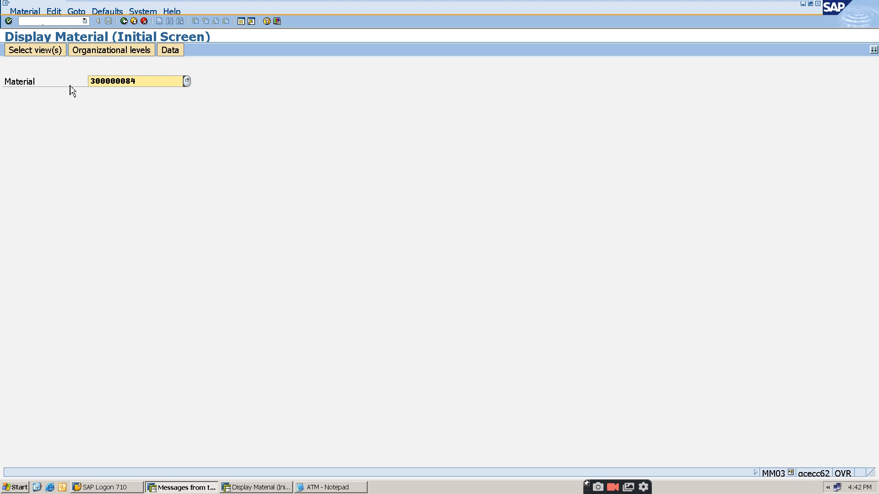
key("Return")
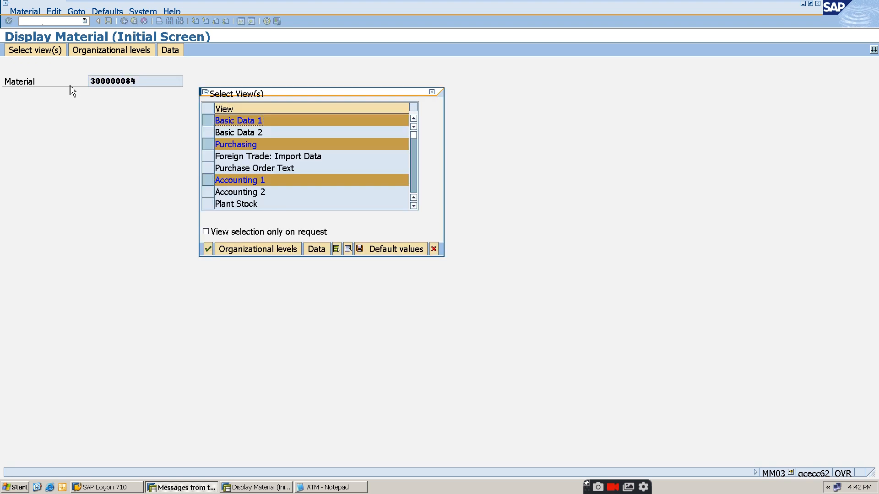
key("Return")
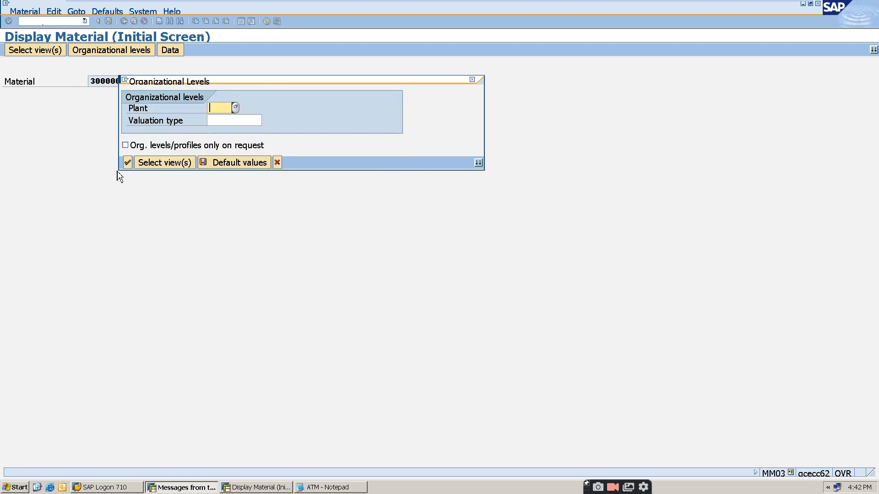
left_click(225, 108)
left_click(230, 120)
key("Return")
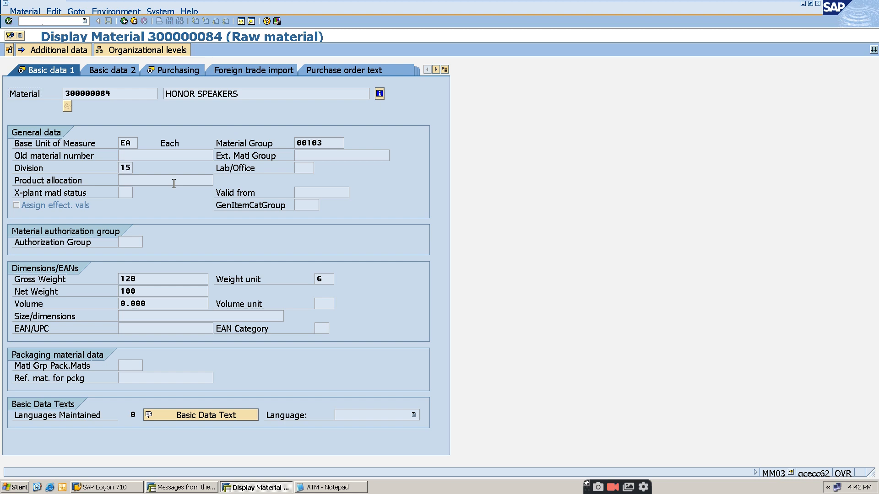
key("Return")
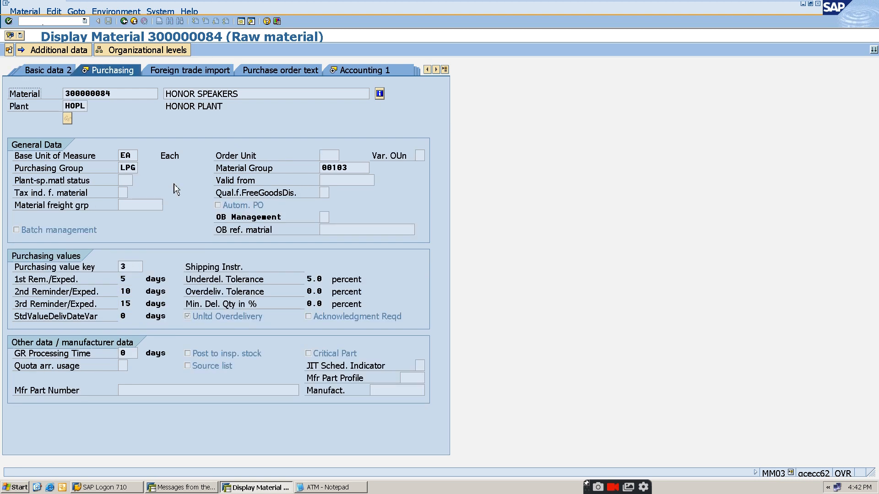
left_click(125, 169)
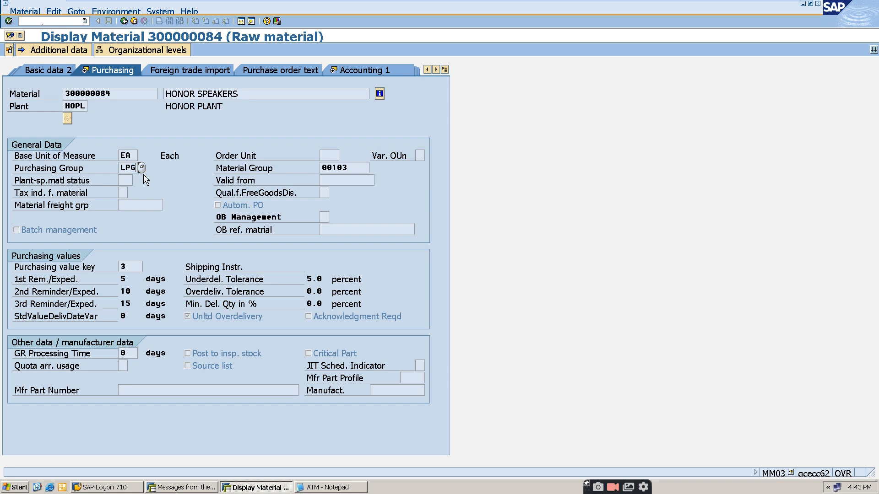
Step: Restart transaction MM03 for material 300000083 and accept the preselected views
left_click(68, 23)
type("/NMM03")
key("Return")
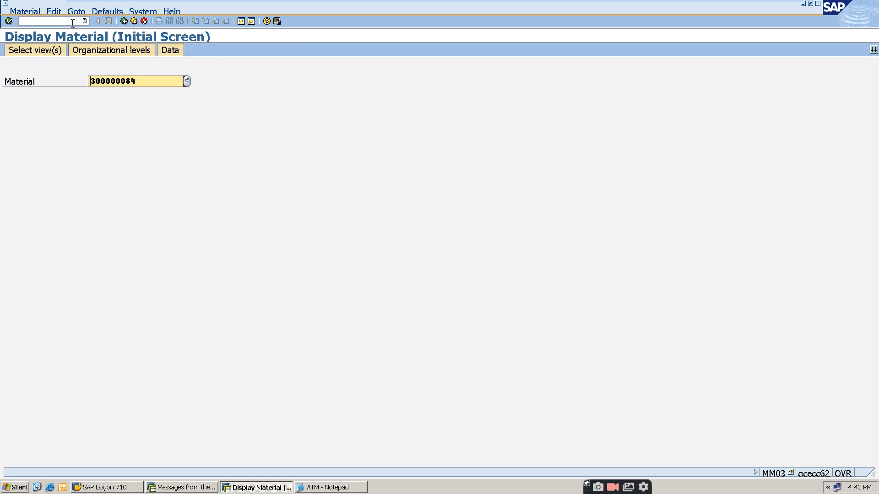
left_click(141, 81)
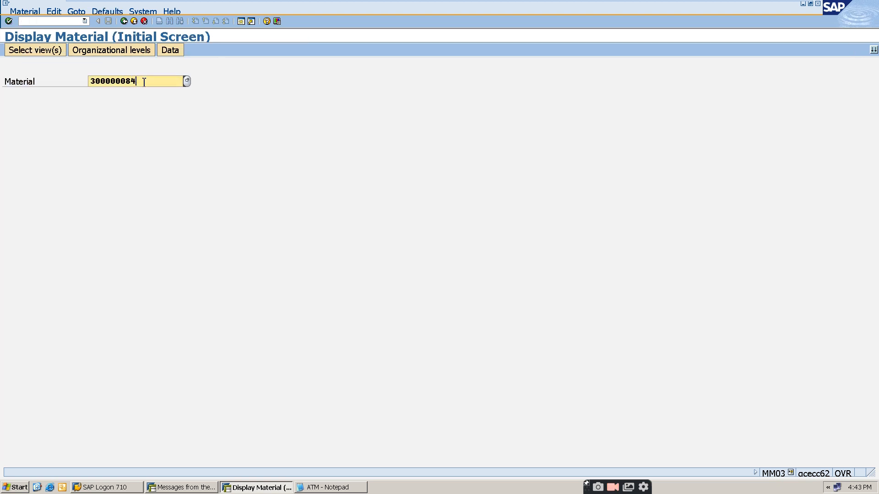
key("BackSpace")
type("3")
key("Return")
key("Return")
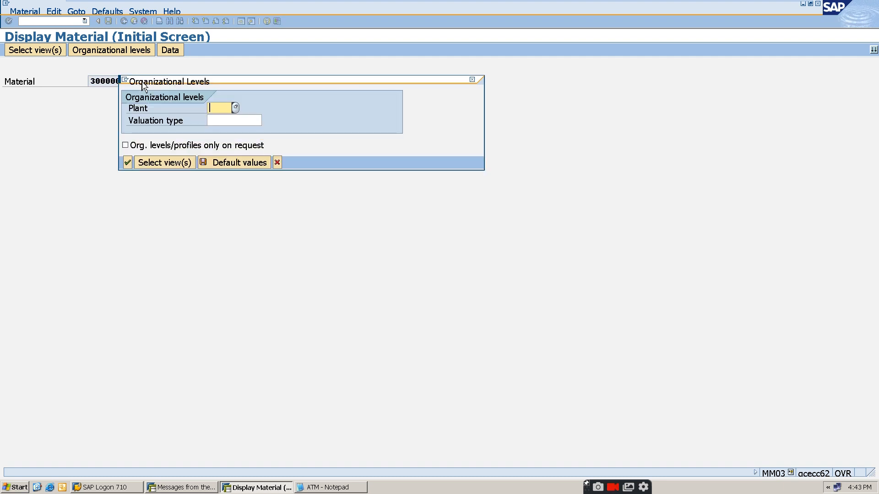
Step: Display material 300000083 for plant HOPL and check its purchasing group in the Purchasing view
key("Down")
key("Return")
key("Return")
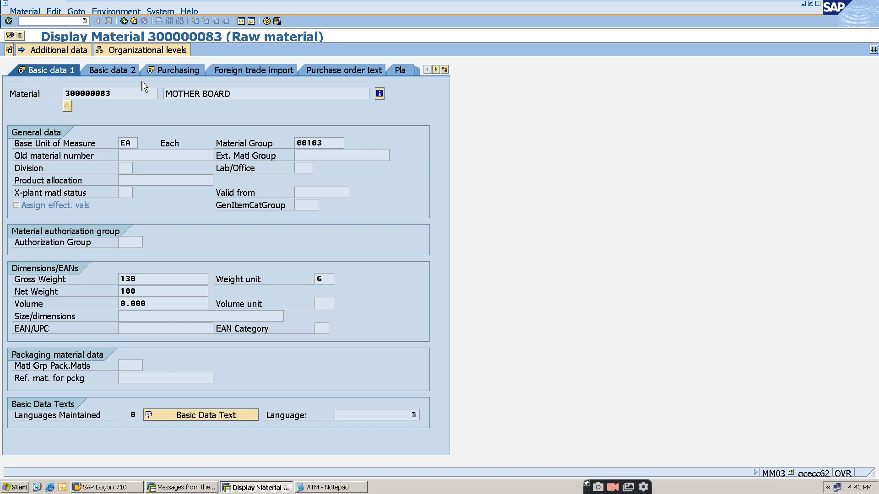
key("Return")
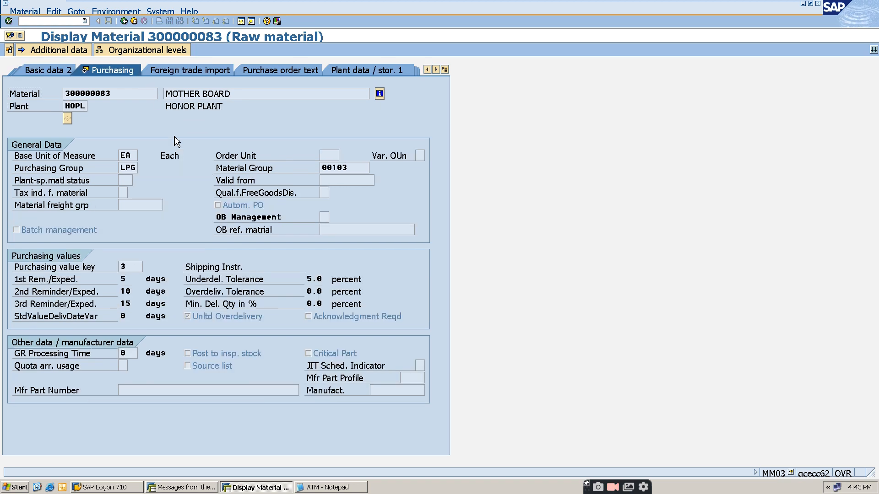
left_click_drag(120, 168, 141, 170)
left_click(141, 169)
Step: Consult the mass-change transaction code in the ATM notes in Notepad and start transaction MM17 in the SAP session
left_click(65, 21)
left_click(344, 489)
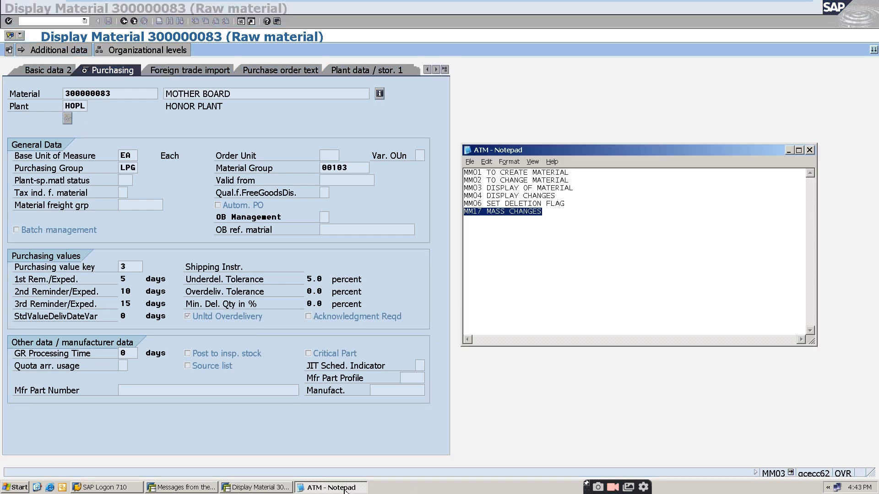
left_click(555, 219)
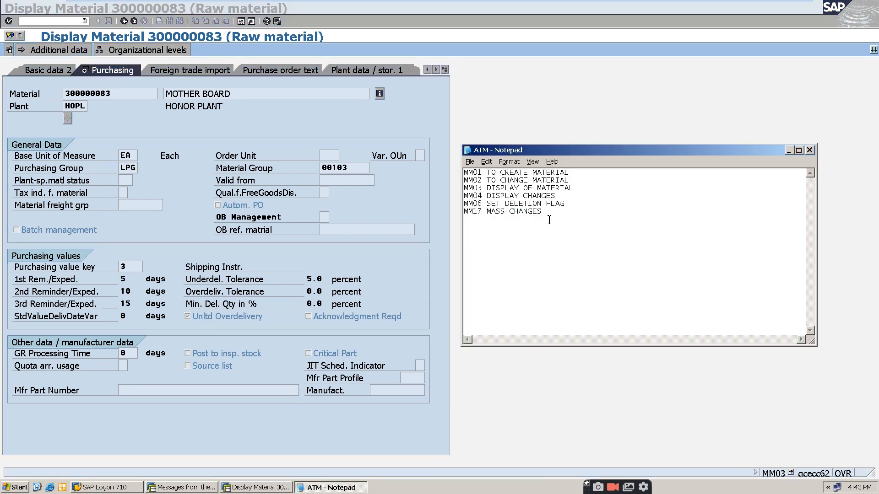
left_click(332, 489)
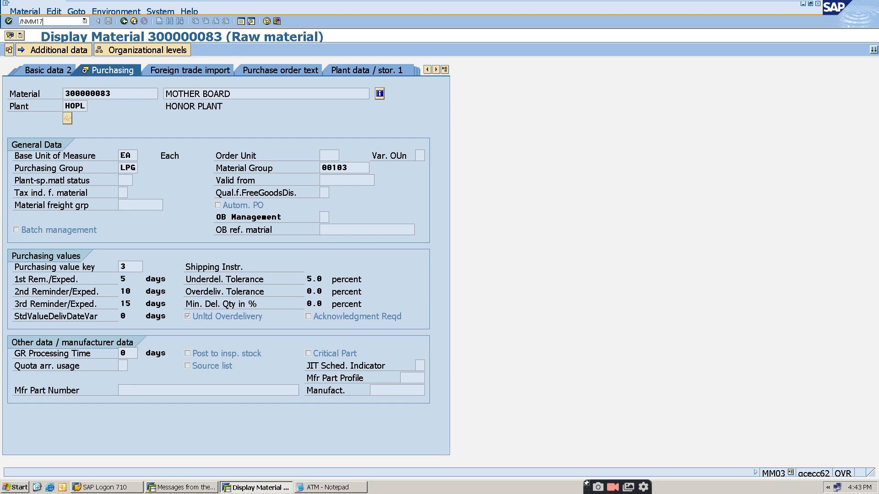
key("Return")
key("Return")
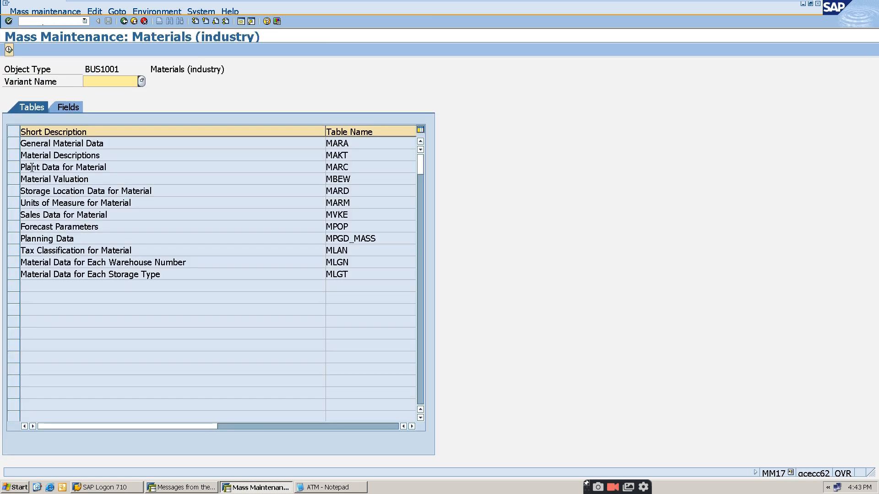
Step: Choose the Plant Data for Material table (MARC) for mass maintenance and open its data record selection
left_click(18, 169)
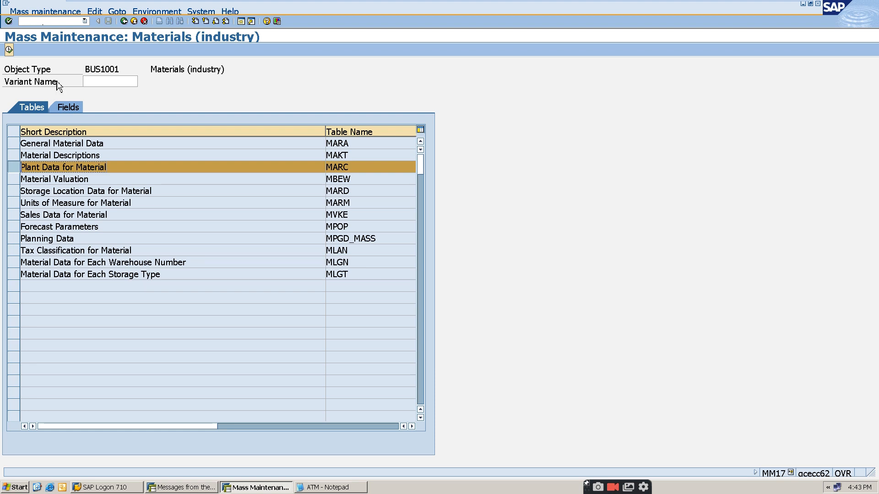
left_click(9, 50)
left_click(18, 361)
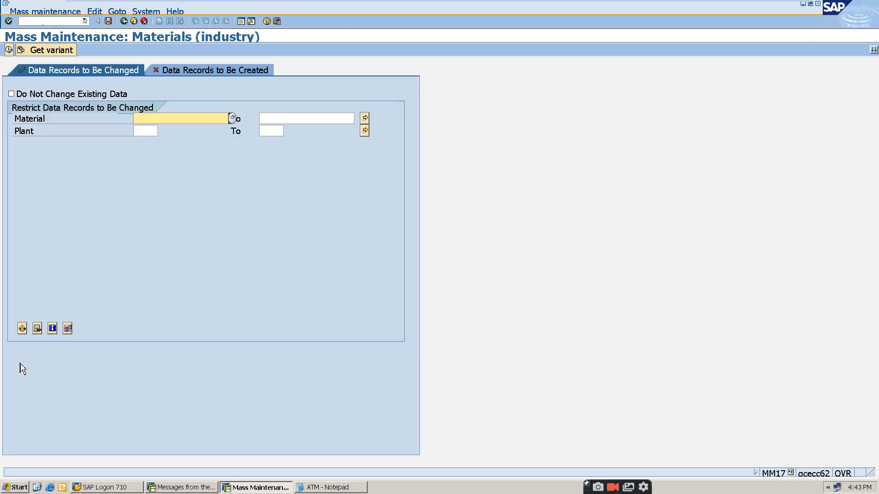
Step: Restrict the data records to materials 300000081 to 300000084 with the plant left blank, and run the selection
left_click(192, 116)
left_click(237, 131)
left_click(303, 119)
left_click(307, 131)
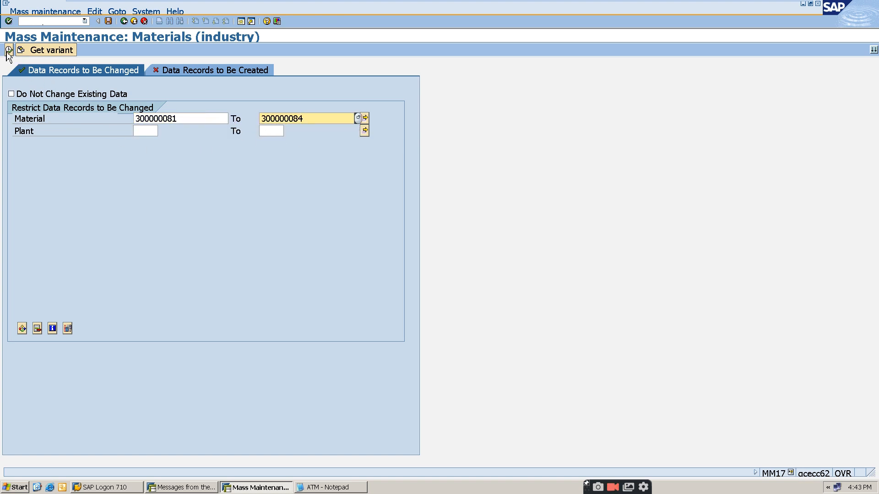
left_click(149, 130)
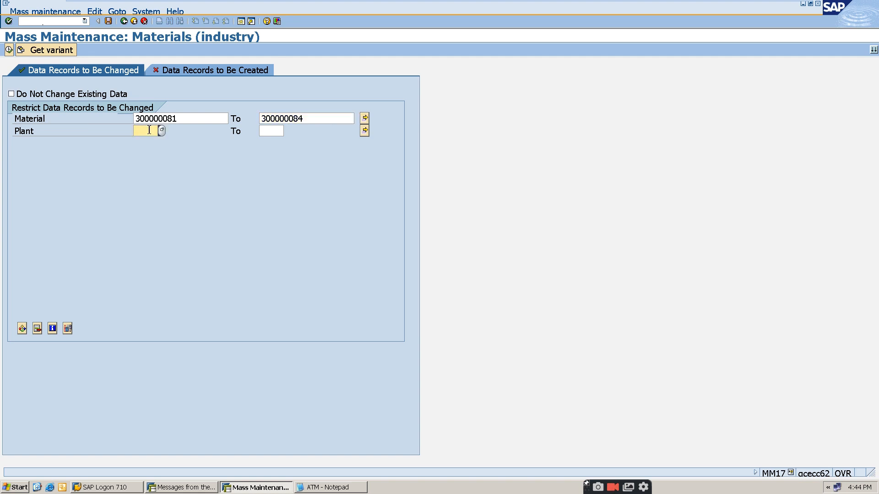
left_click(277, 131)
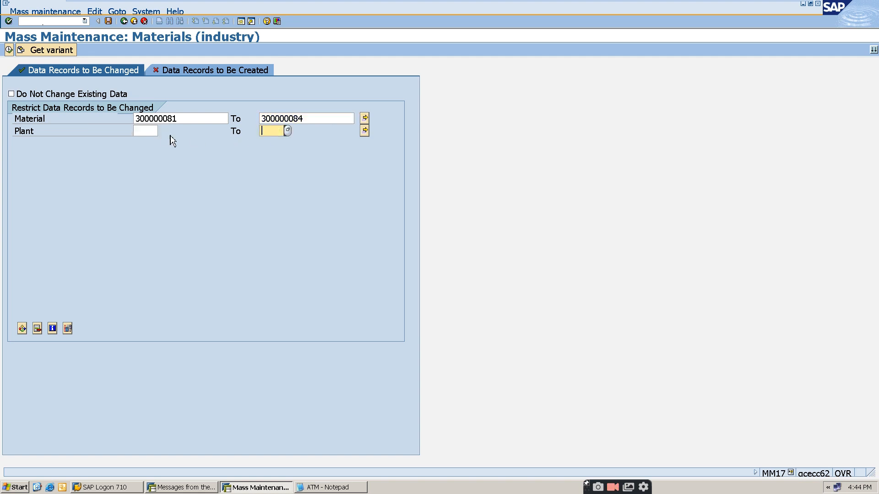
left_click(141, 129)
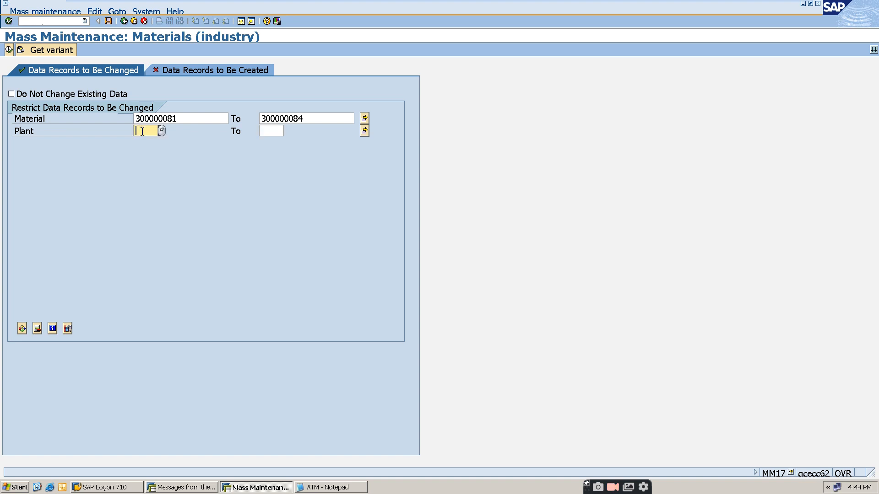
left_click(9, 49)
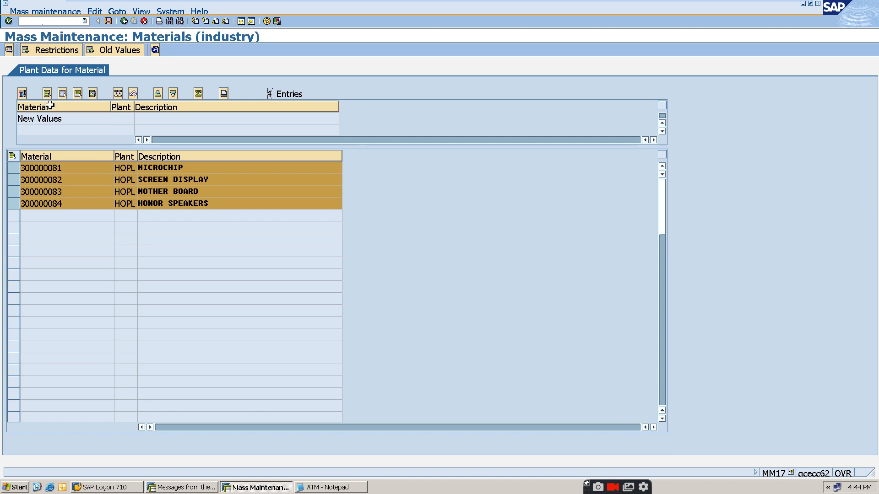
Step: Add the Purchasing Group field to the mass maintenance table of the plant data
left_click(25, 99)
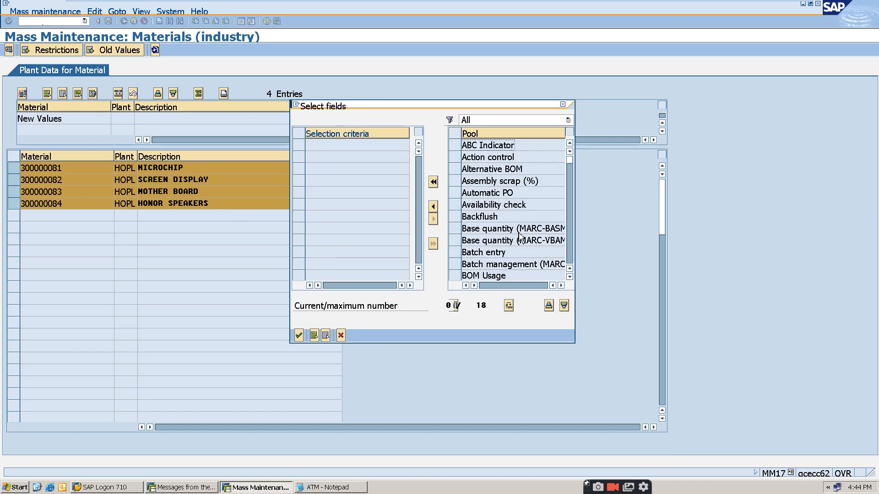
scroll(512, 207, "down", 4)
scroll(512, 207, "down", 9)
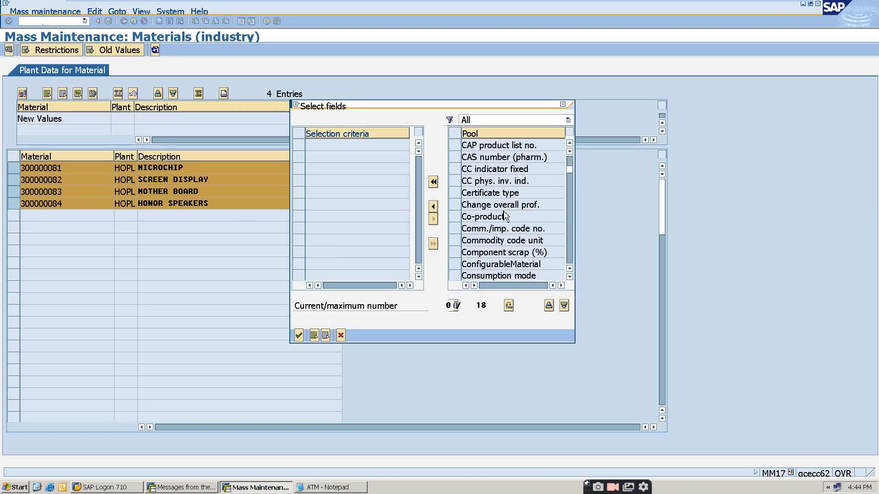
scroll(511, 217, "down", 6)
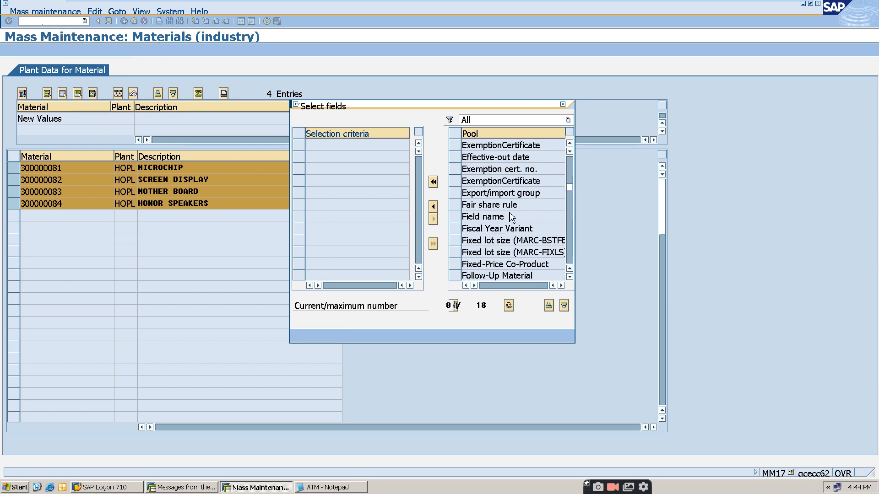
scroll(510, 212, "down", 8)
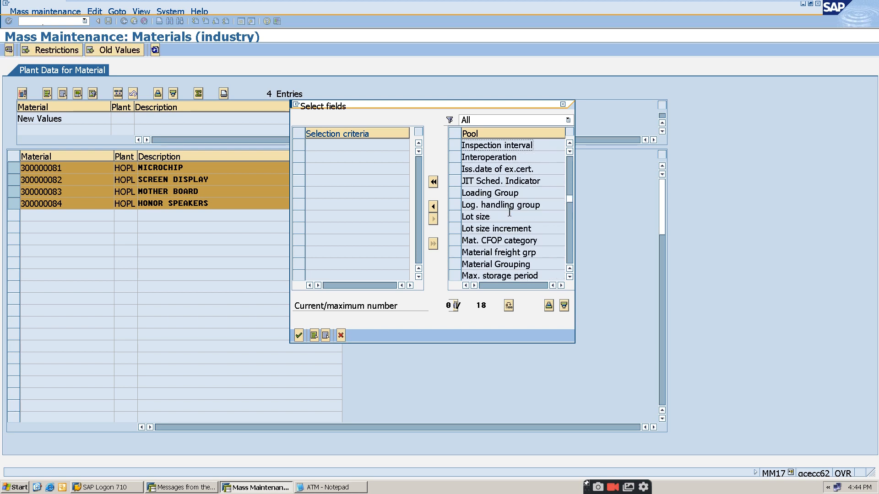
scroll(510, 212, "down", 2)
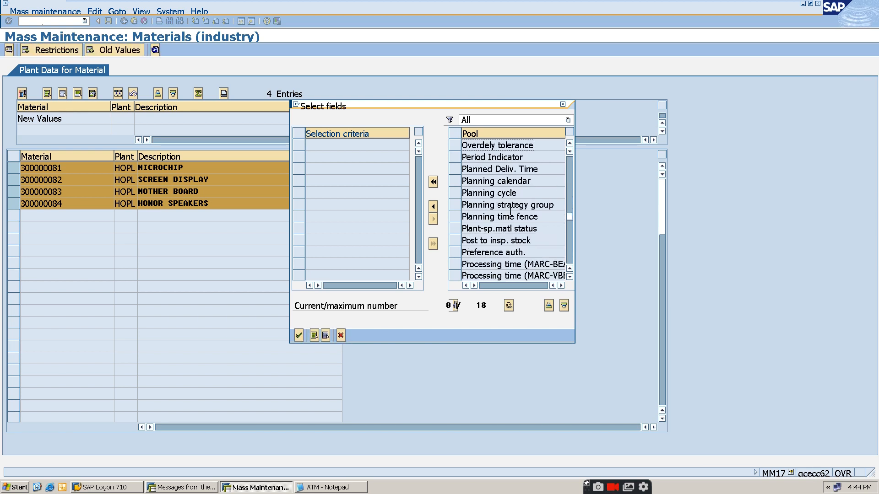
scroll(498, 255, "down", 5)
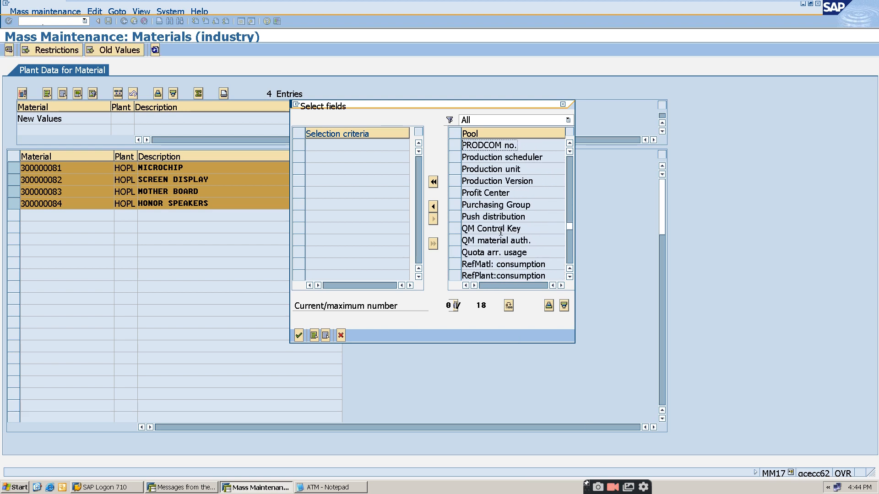
double_click(496, 204)
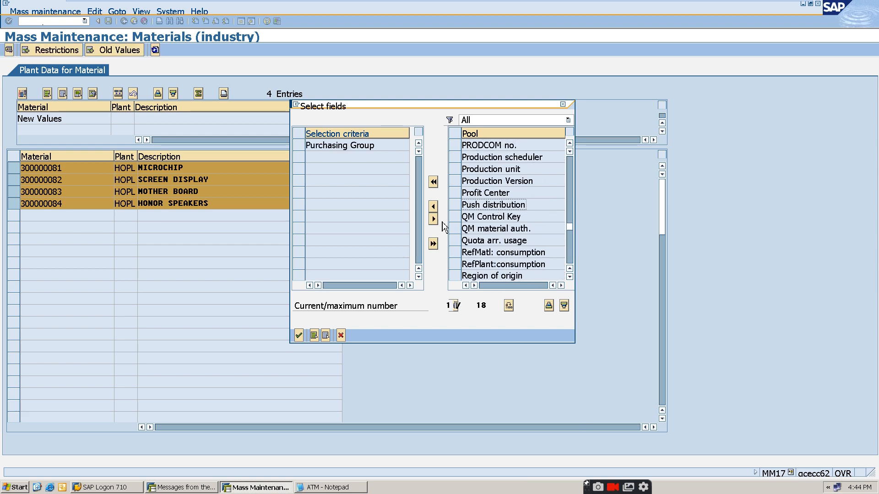
left_click(299, 335)
Step: Set the new purchasing group HNG for all four materials, save the mass change and accept the warning
left_click(348, 119)
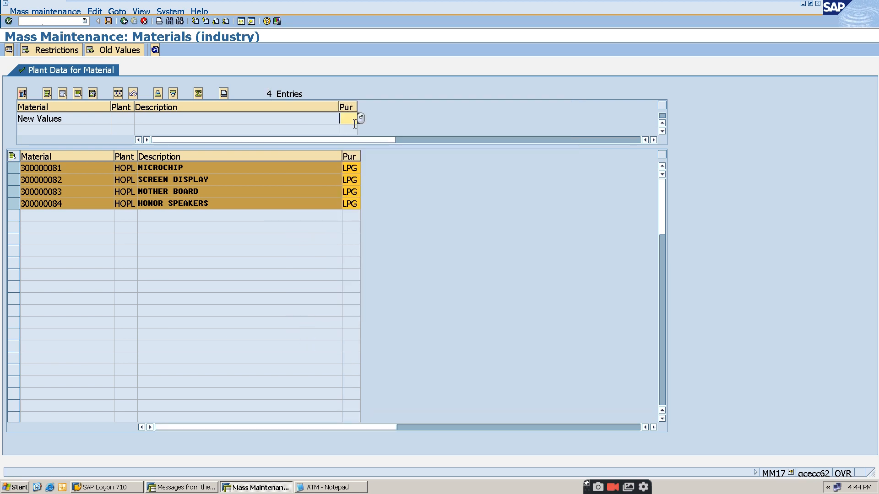
type("HNG")
left_click(349, 127)
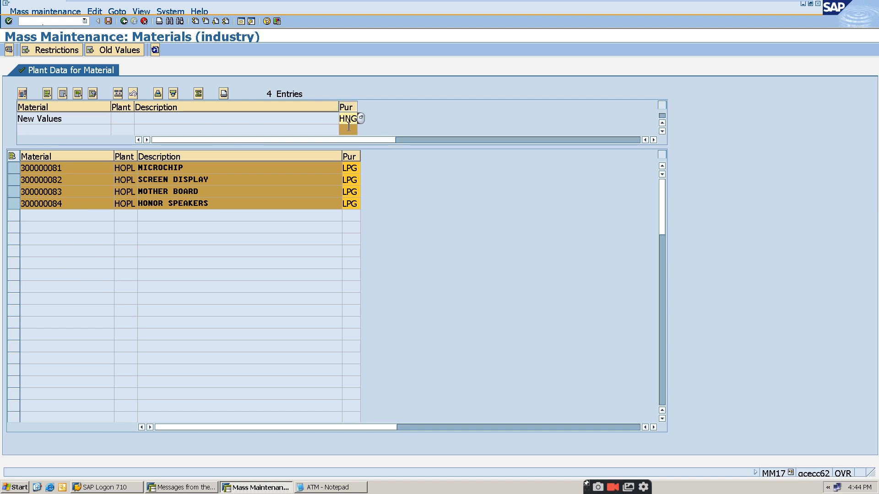
left_click(118, 94)
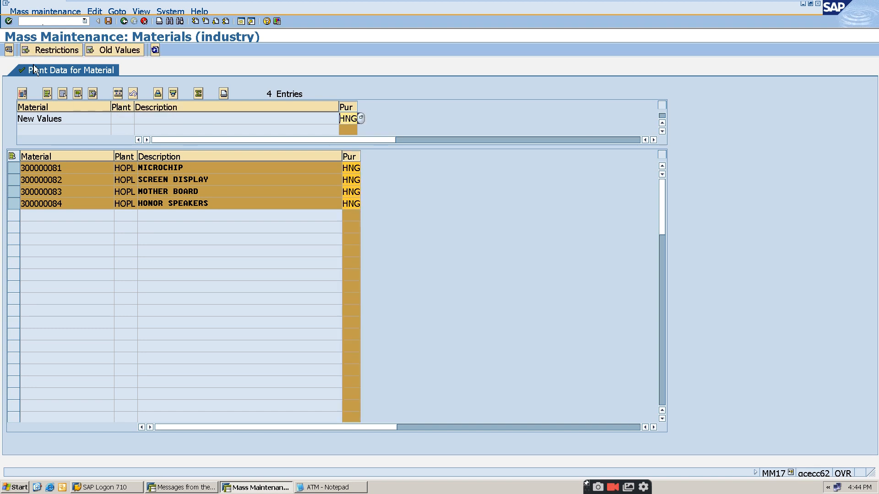
left_click(108, 21)
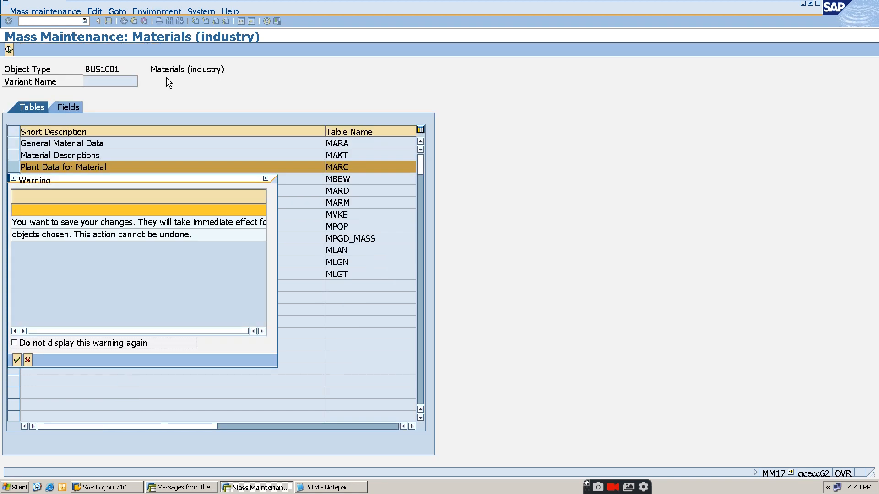
left_click(16, 361)
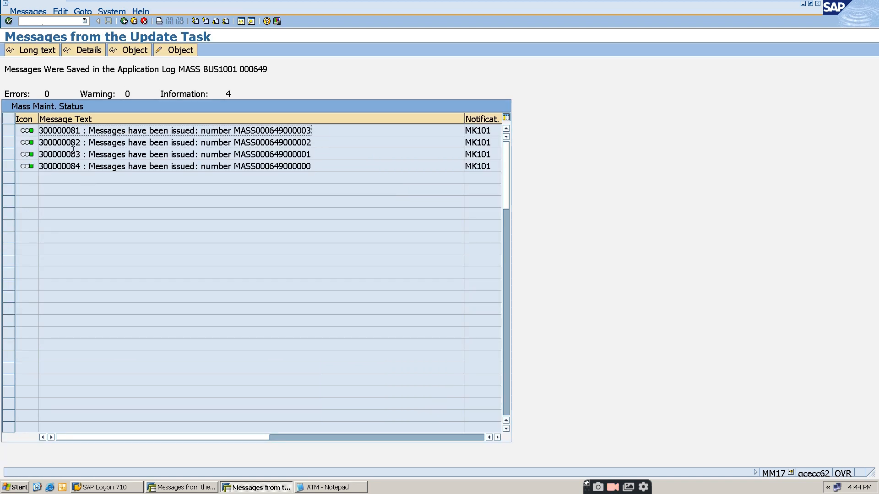
Step: Open MM03 for material 300000083 with plant HOPL and check its purchasing group in the Purchasing view
left_click(175, 488)
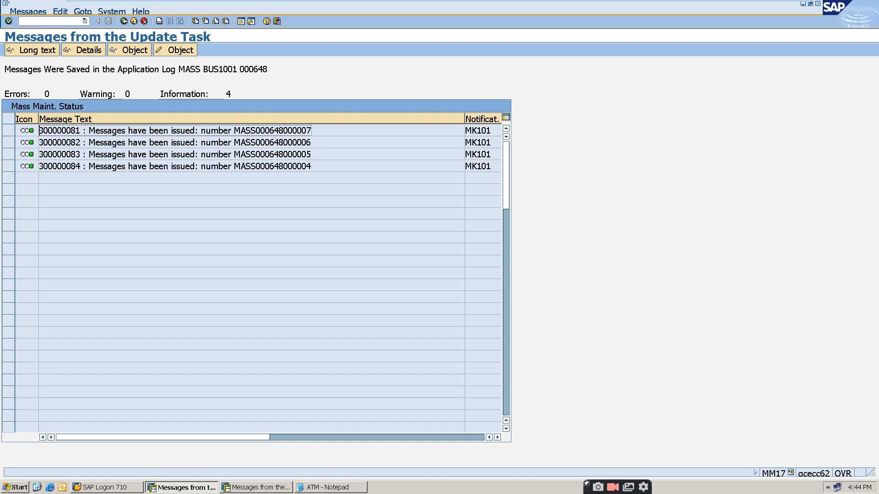
left_click(273, 487)
left_click(40, 21)
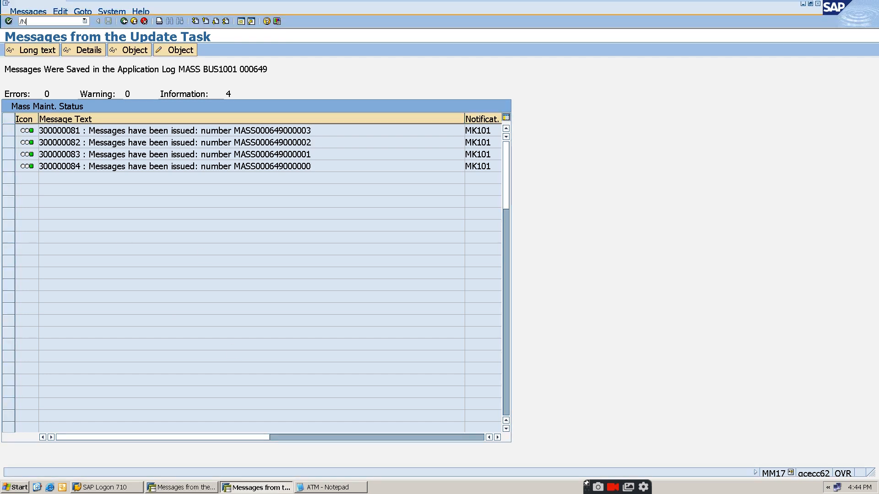
key("Return")
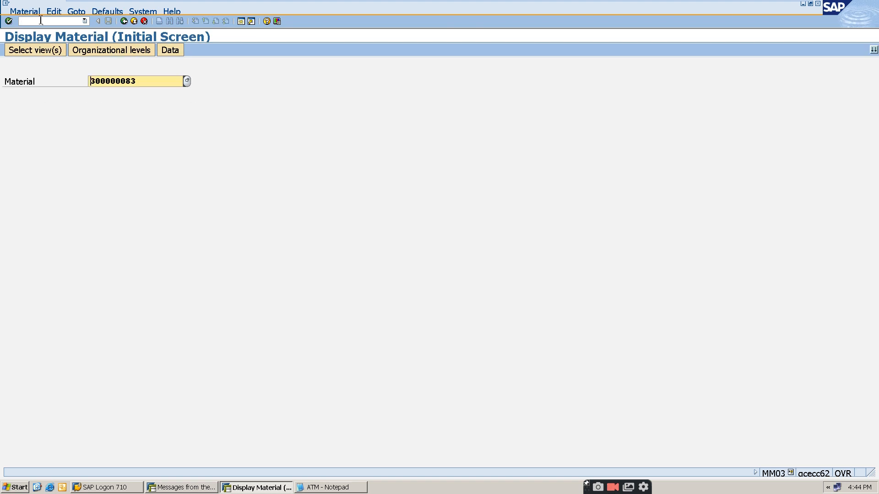
key("Return")
key("Return")
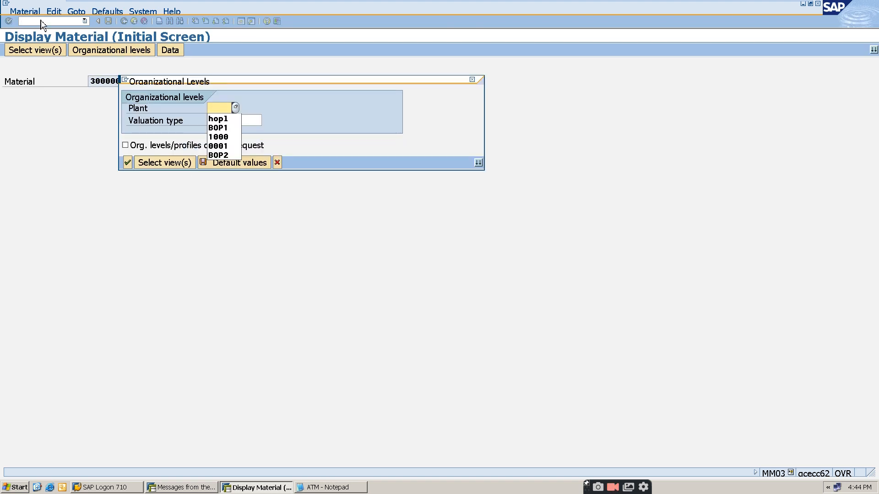
key("Down")
key("Return")
key("Return")
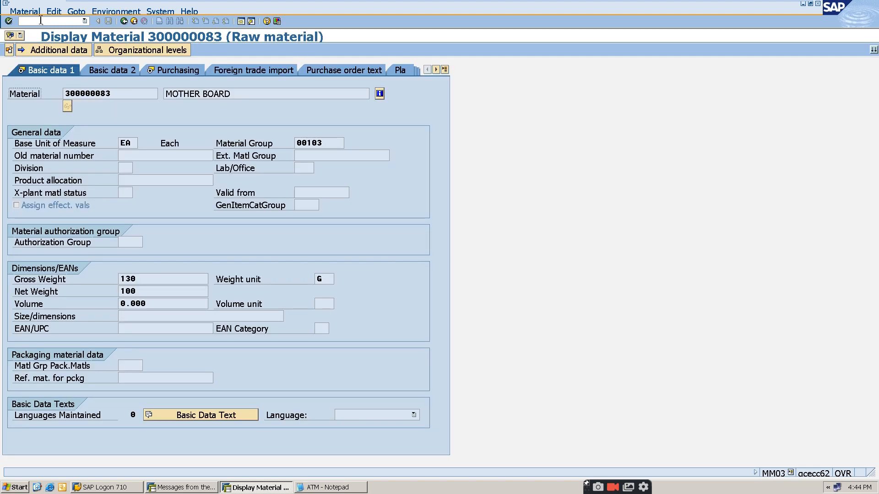
key("Return")
left_click(124, 169)
Step: Restart MM03 for material 300000084 with plant HOPL and check its purchasing group in the Purchasing view
left_click(73, 21)
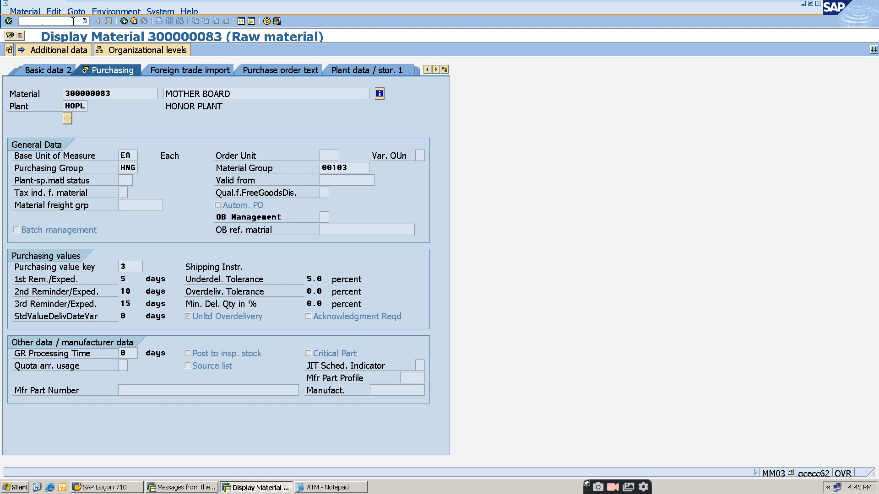
type("/NMM03")
key("Return")
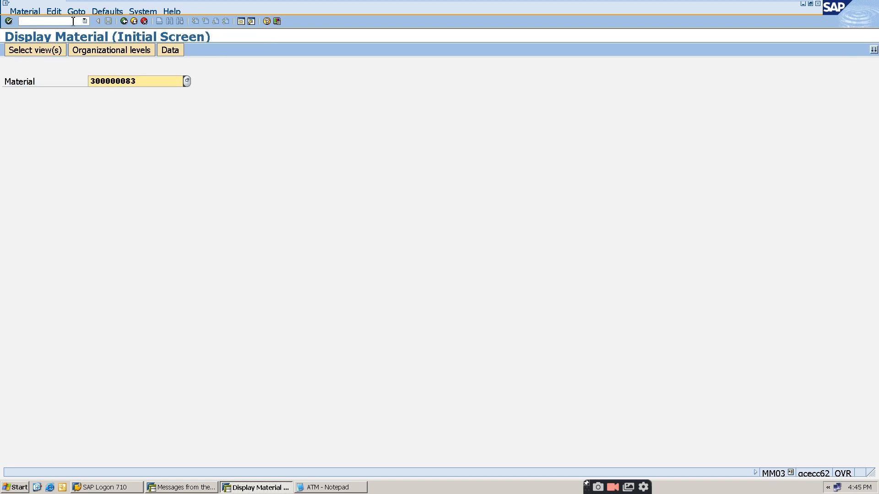
key("BackSpace")
type("4")
key("Return")
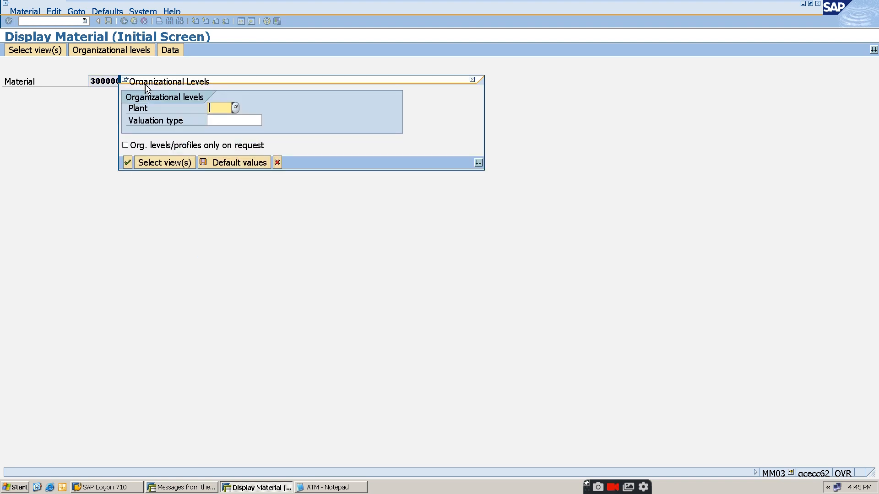
key("Down")
key("Return")
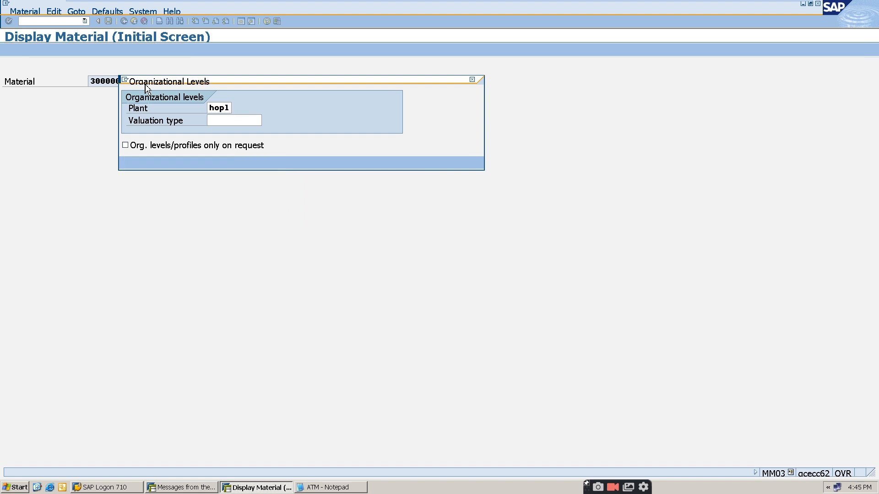
key("Return")
key("Return")
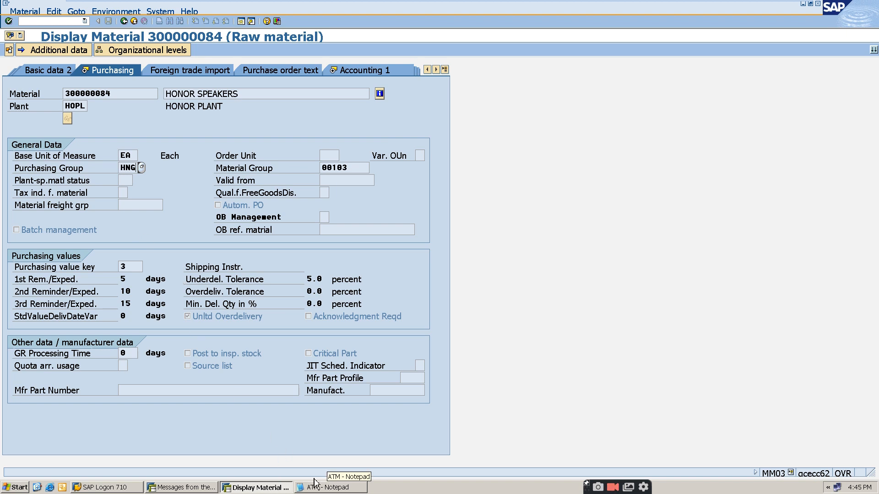
Step: Switch to the ATM notes in Notepad and add the line "MM50 EXTEND VIEWS" below the MM17 entry
left_click(208, 489)
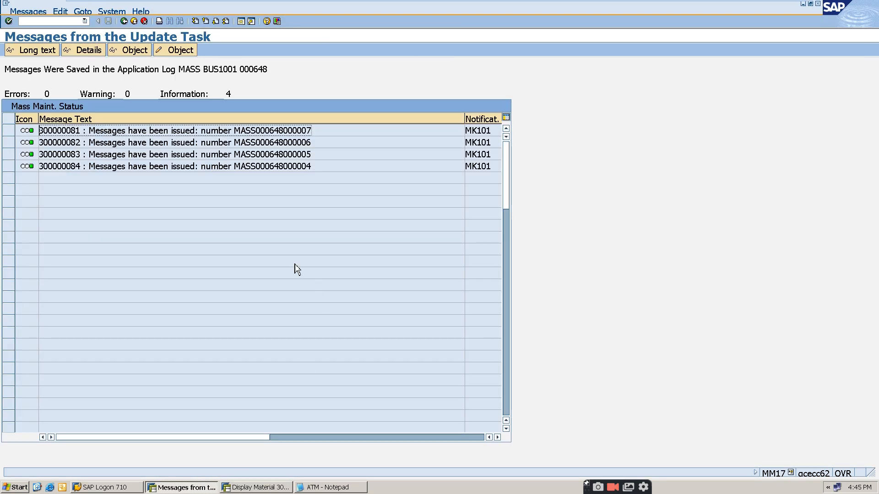
left_click(349, 489)
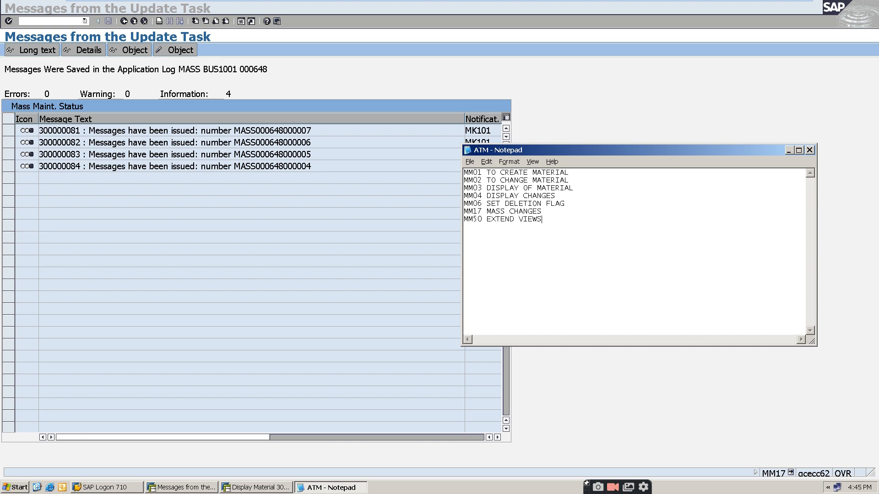
Step: Minimize the ATM notes and start transaction MM50 to extend material views
left_click_drag(552, 230, 459, 250)
left_click(789, 151)
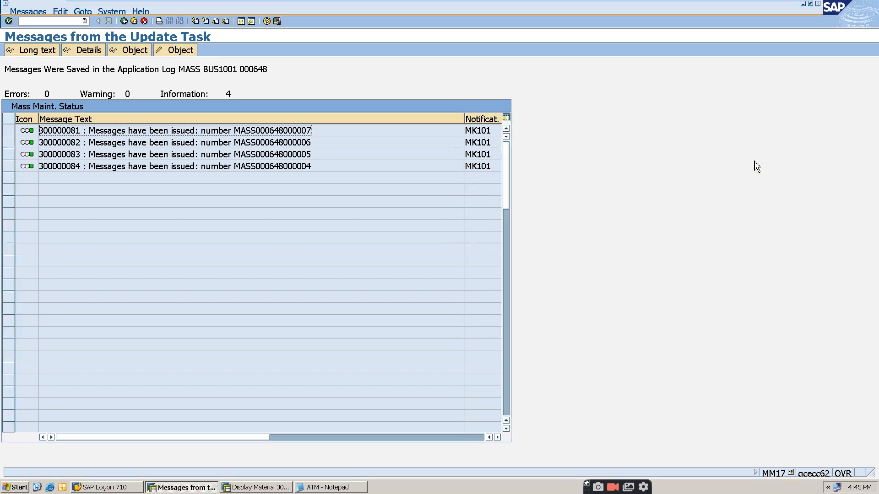
left_click(65, 21)
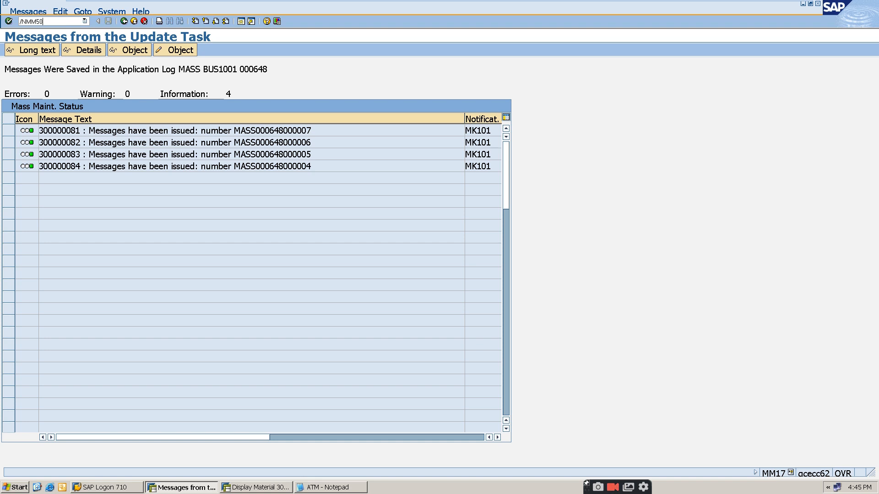
type("/NMM50")
key("Return")
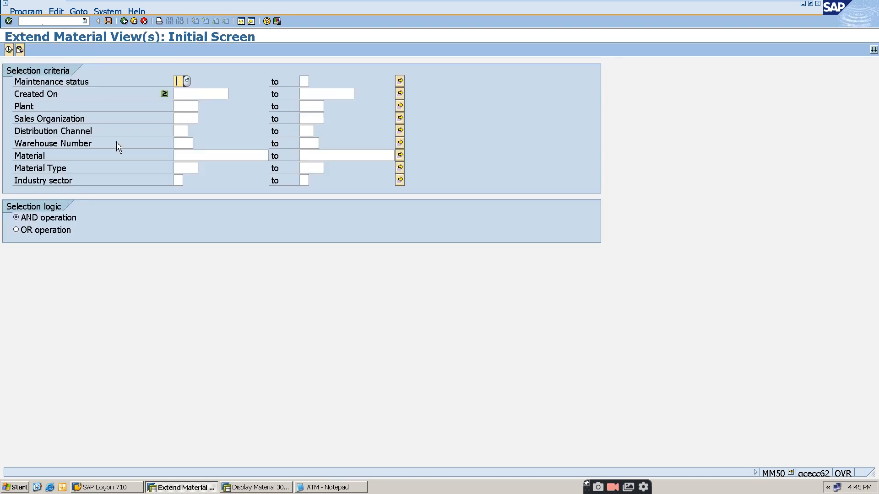
Step: Set the material selection to 300000084 in MM50 and run it to list the views that can be extended
left_click(178, 158)
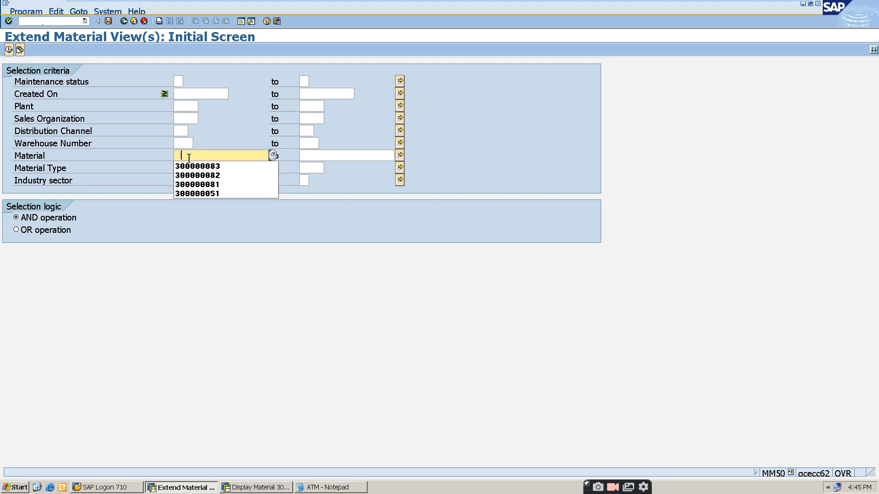
left_click(203, 165)
key("BackSpace")
type("4")
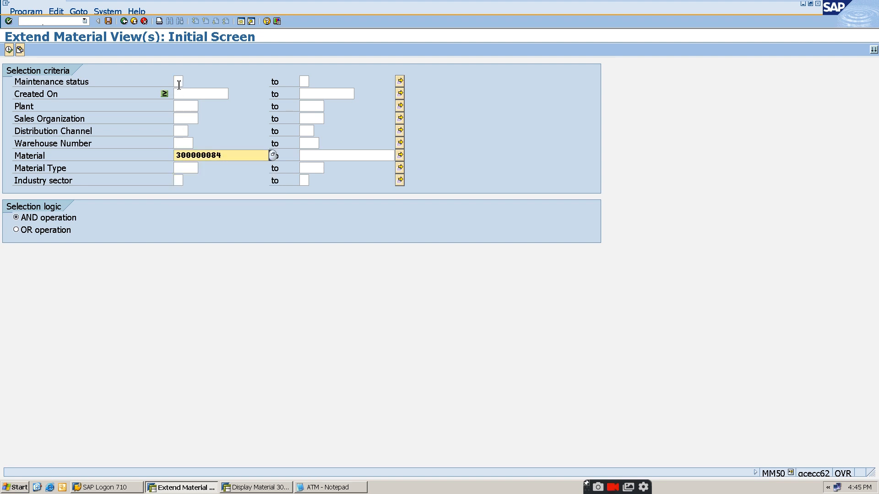
left_click(9, 53)
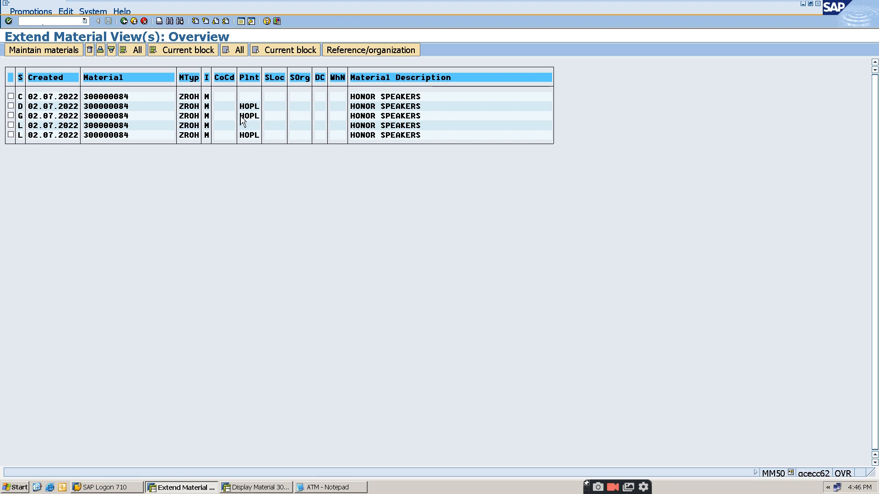
Step: Return to the MM50 selection, set the maintenance status to L (Storage) and run it again
left_click(123, 21)
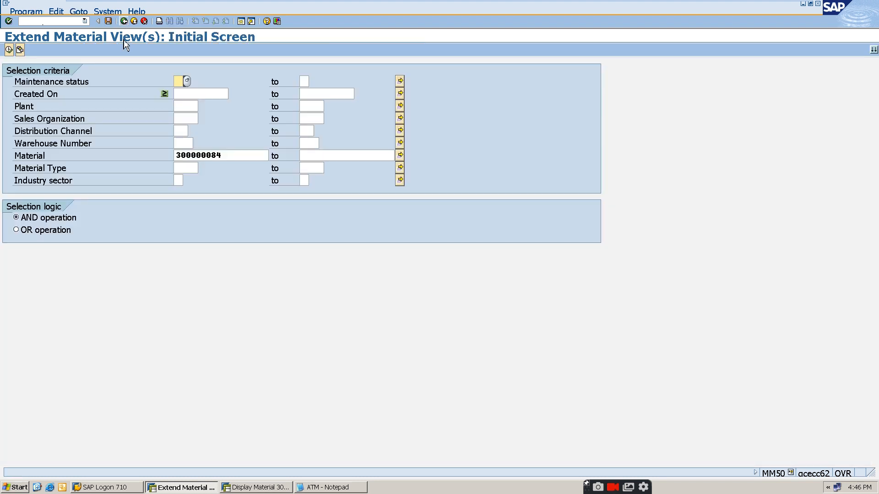
left_click(187, 81)
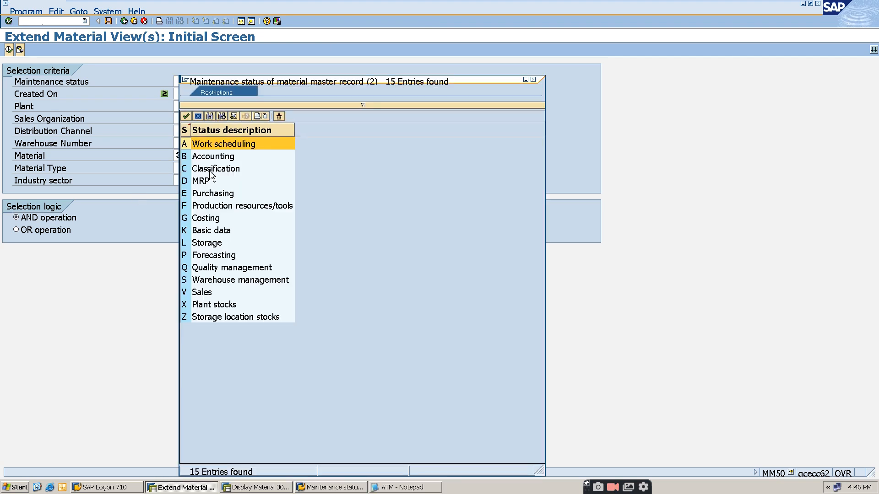
double_click(210, 244)
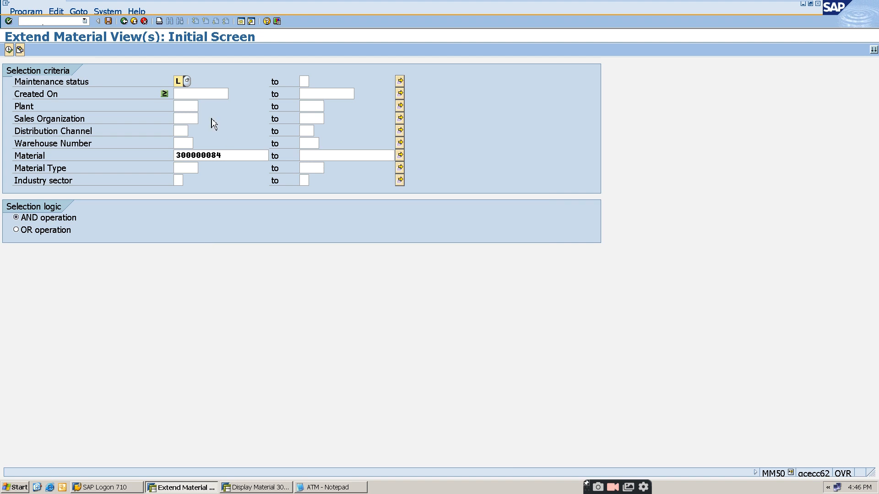
left_click(8, 49)
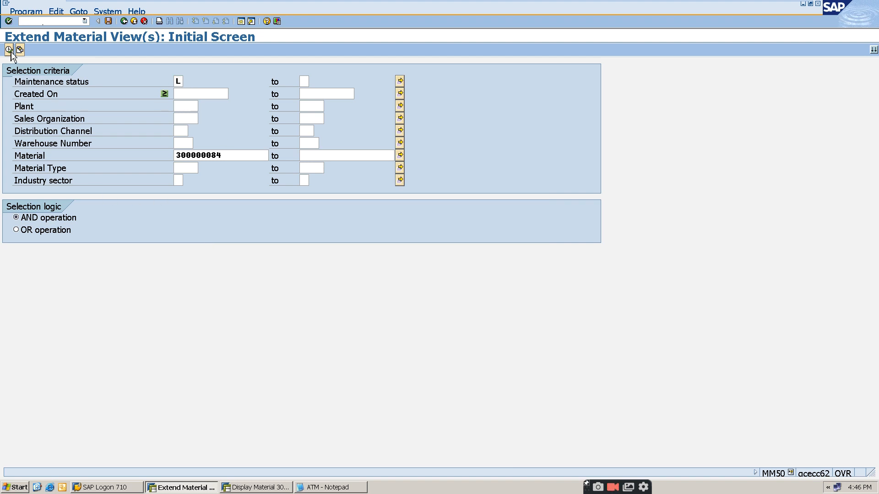
Step: Mark both storage entries of material 300000084 and start maintaining them
left_click(10, 96)
left_click(11, 106)
left_click(54, 51)
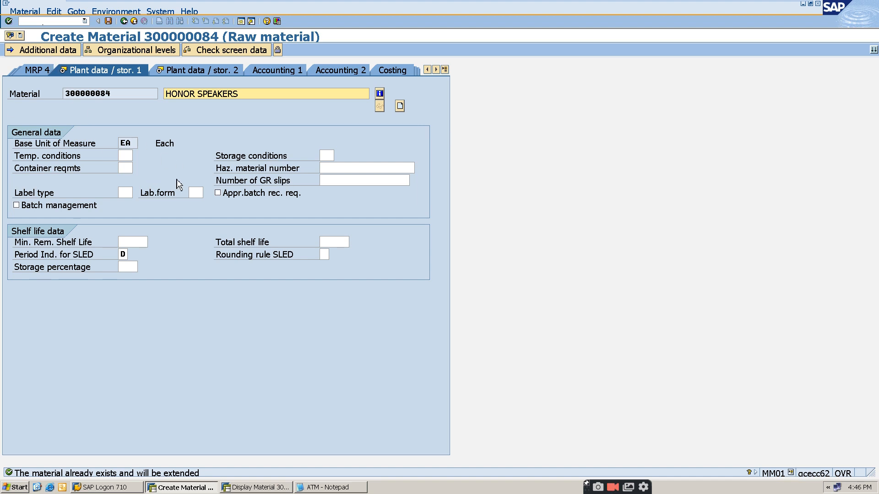
Step: Set storage condition 01 in Plant data / stor. 1, continue through Plant data / stor. 2 and save the material
left_click(327, 156)
left_click(338, 156)
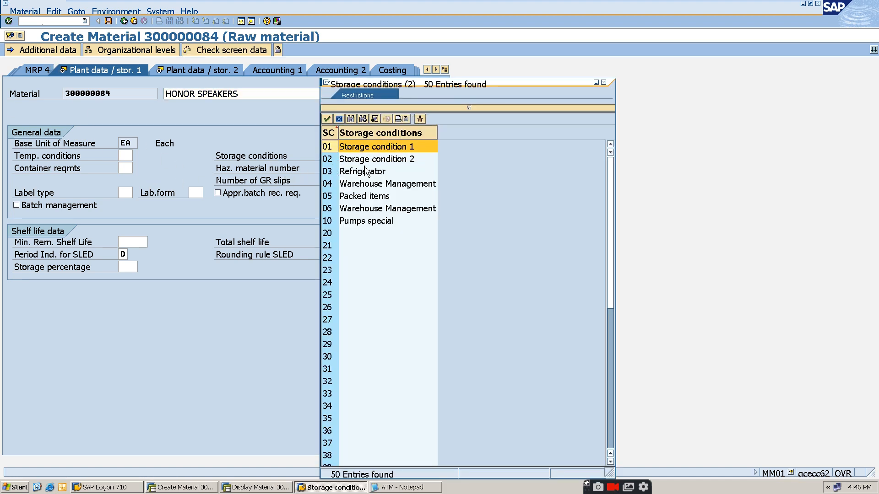
double_click(395, 151)
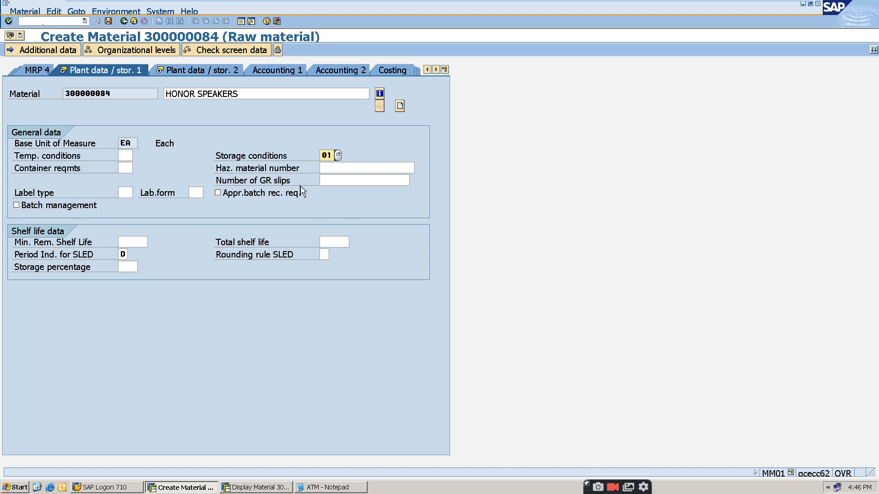
key("Return")
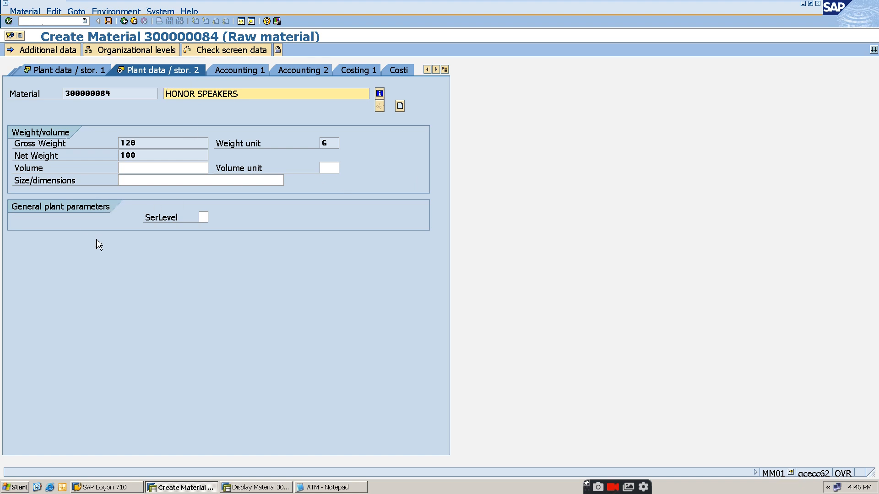
key("Return")
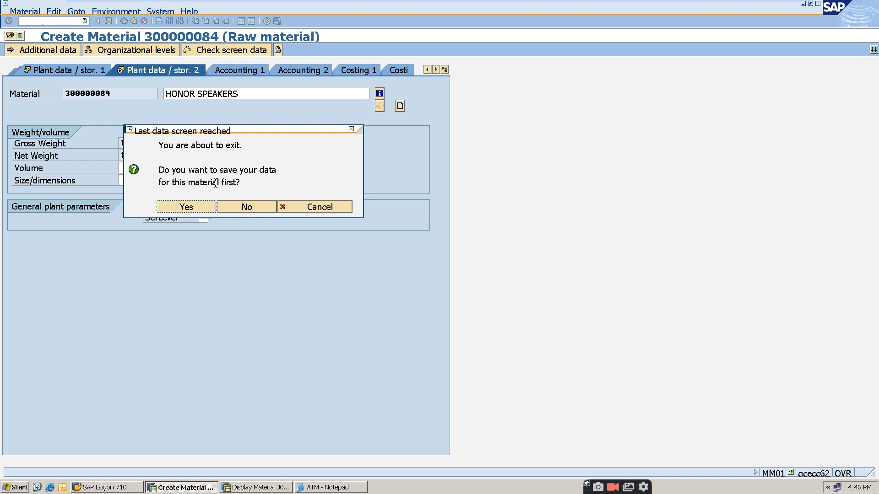
key("Return")
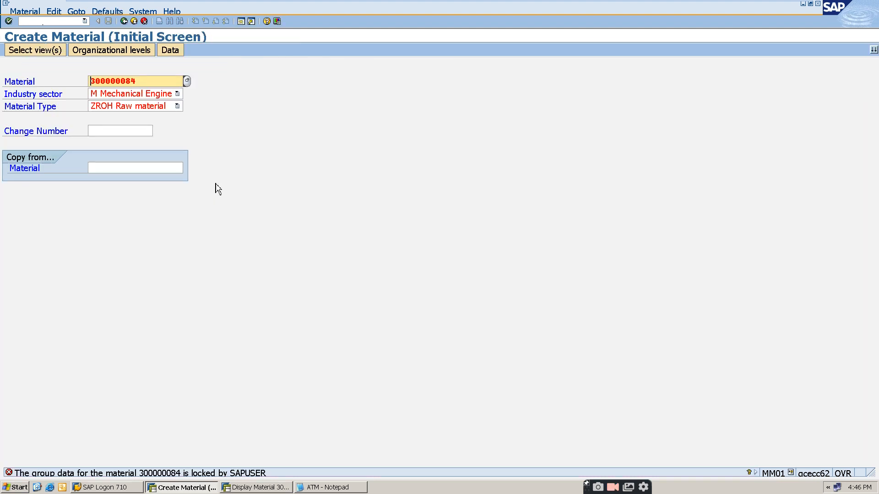
Step: Open the long text of the material lock message, create a new session and return to the message text
double_click(236, 476)
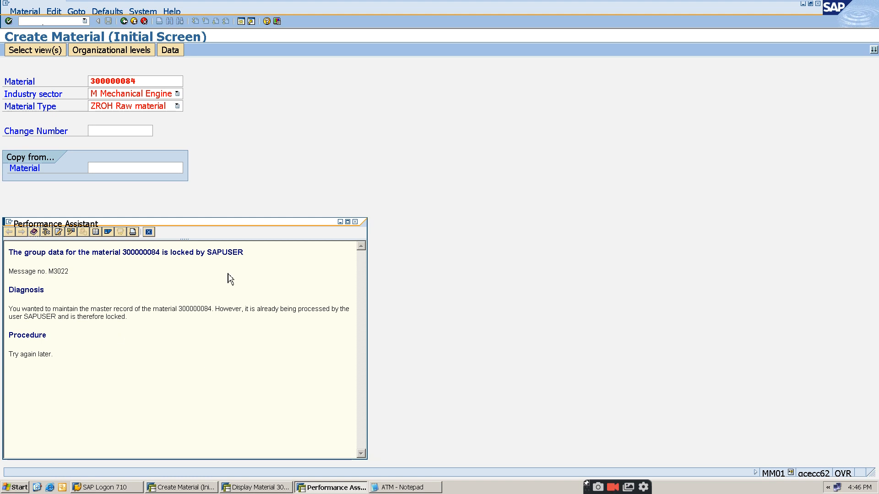
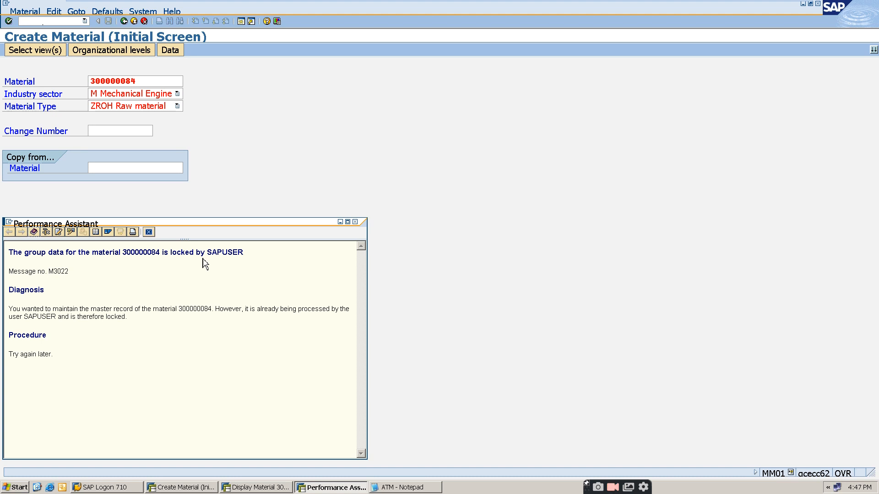
left_click(251, 21)
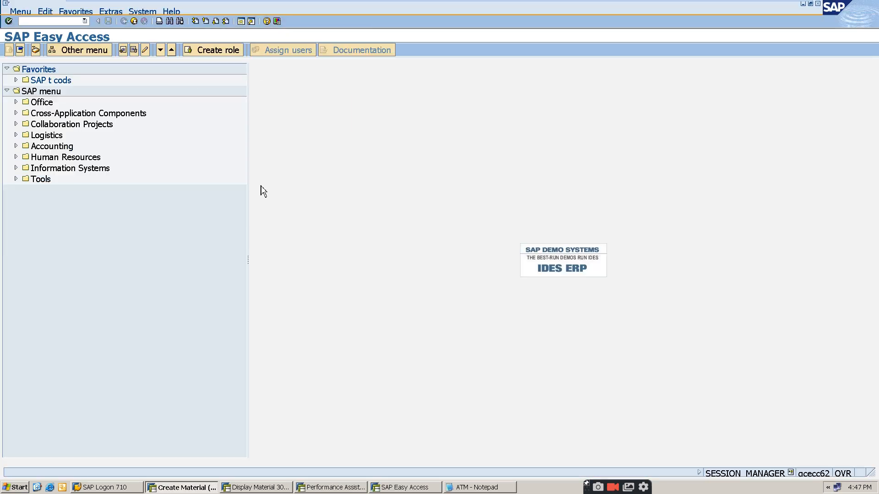
left_click(406, 489)
left_click(353, 489)
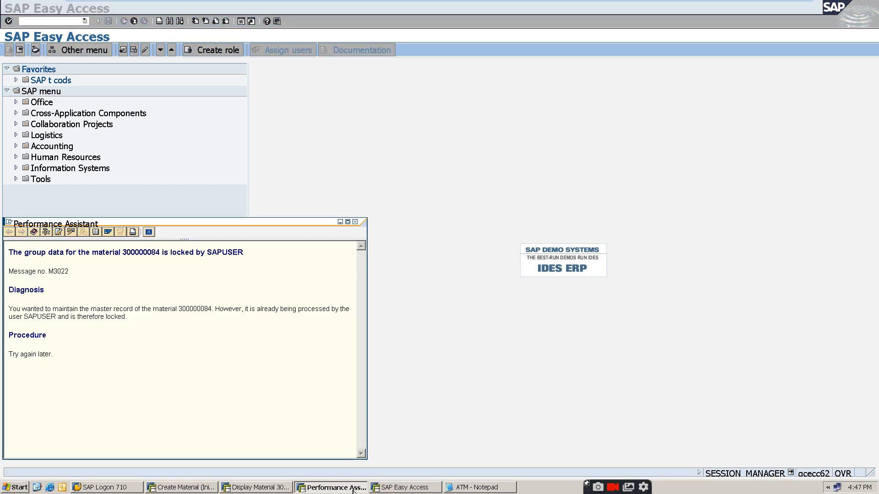
Step: Close the session displaying material 300000084 in MM03
left_click(278, 489)
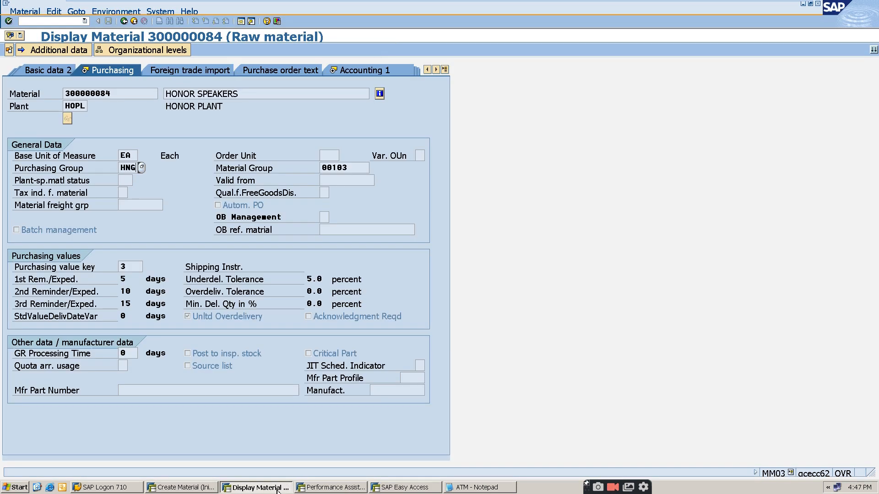
right_click(270, 488)
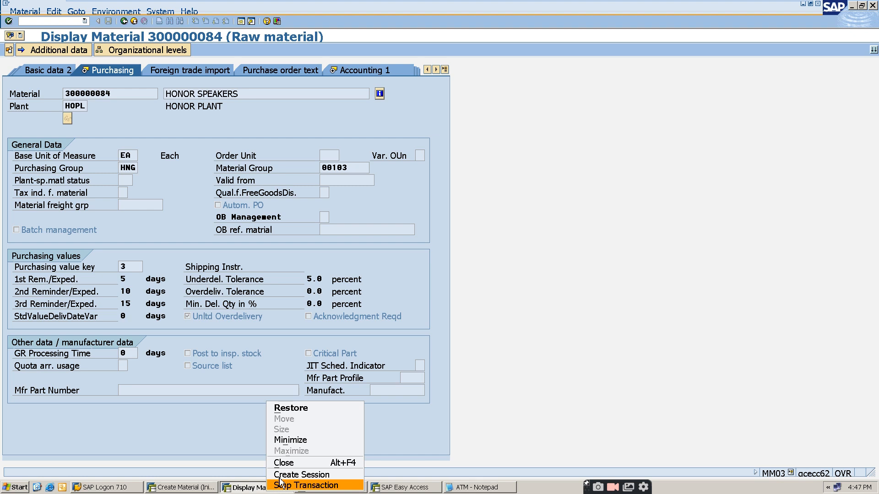
left_click(284, 463)
Step: Check the Create Material session and close the extra SAP Easy Access session
left_click(186, 489)
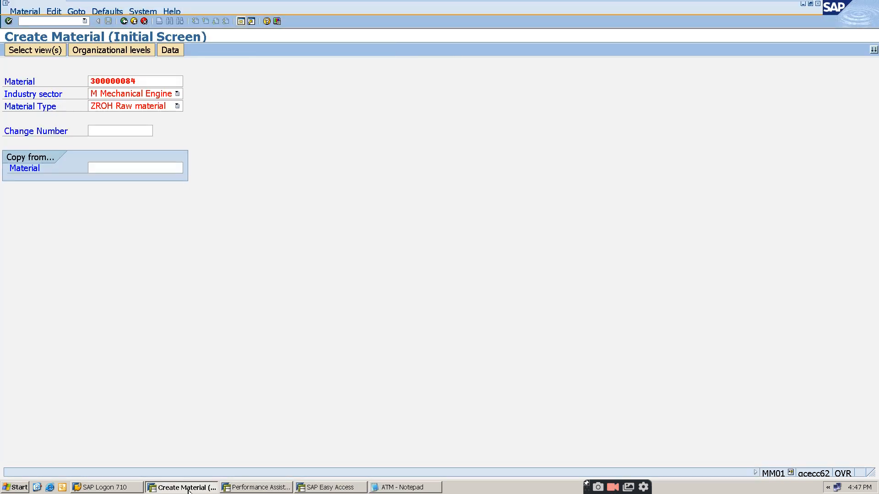
right_click(189, 490)
left_click(379, 447)
left_click(333, 488)
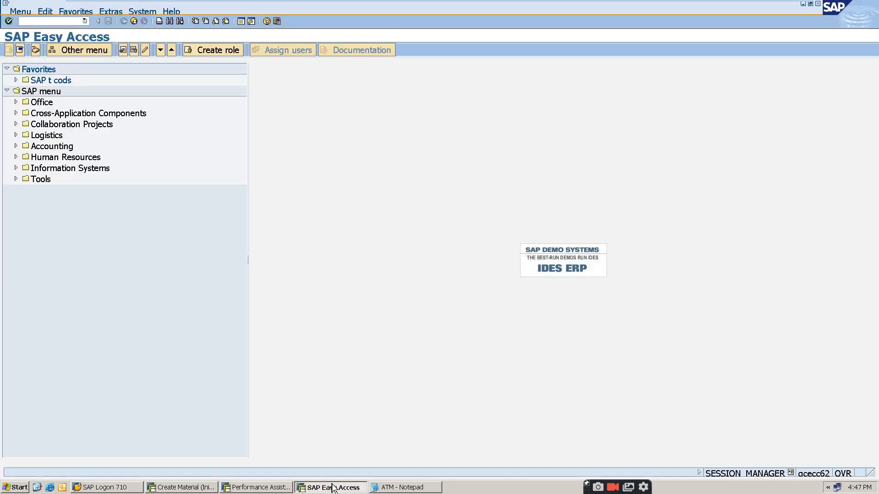
right_click(334, 488)
left_click(345, 458)
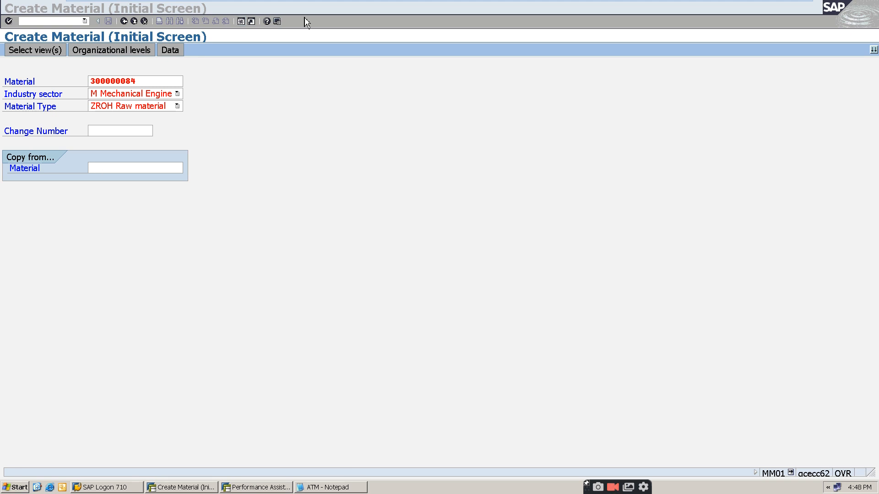
Step: Retry extending material 300000084 for plant HOPL through both plant data/storage views, save it and leave MM50
left_click(171, 82)
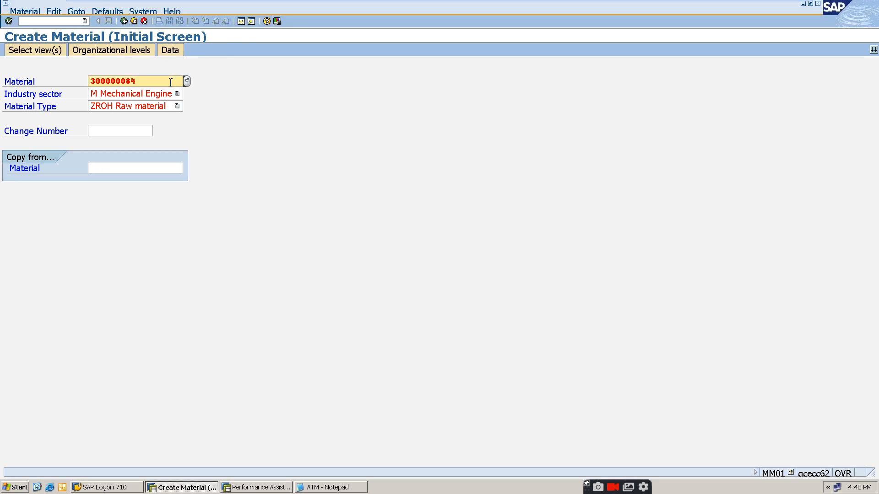
key("Return")
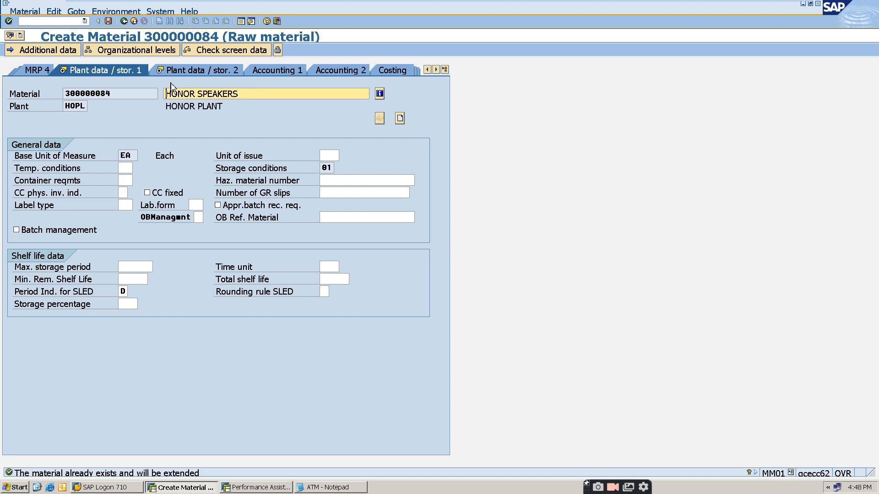
key("Return")
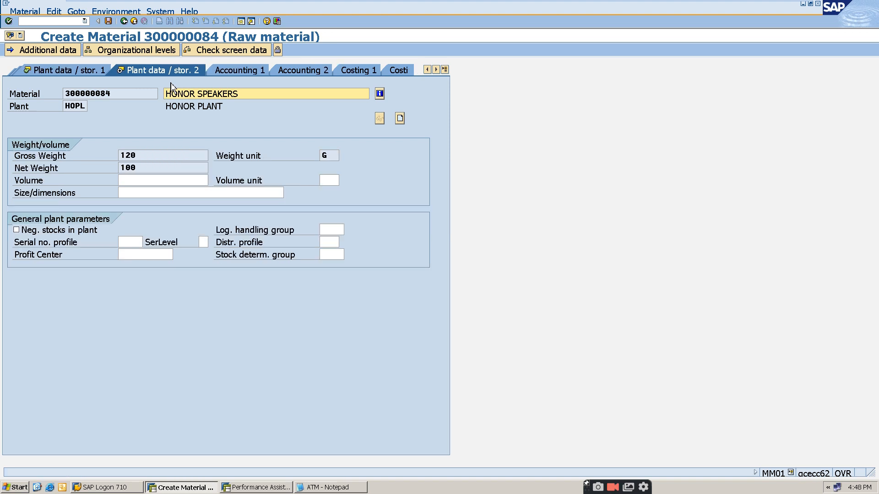
key("Return")
key("Return")
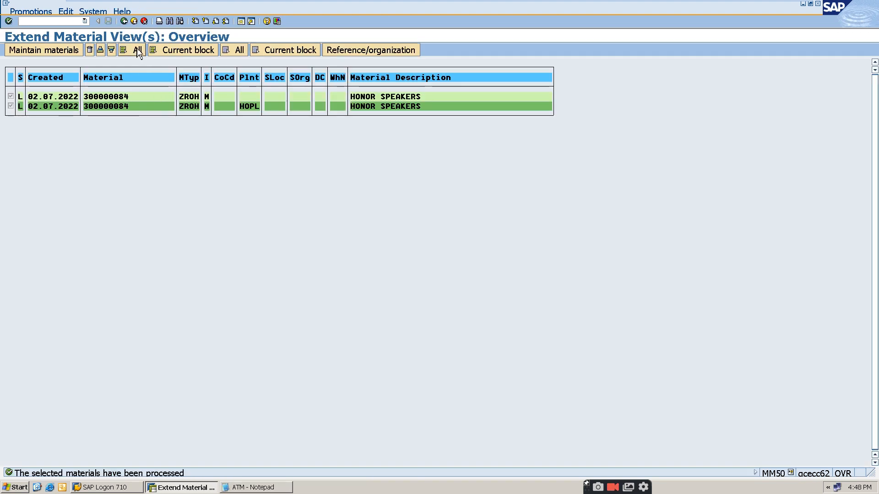
left_click(124, 23)
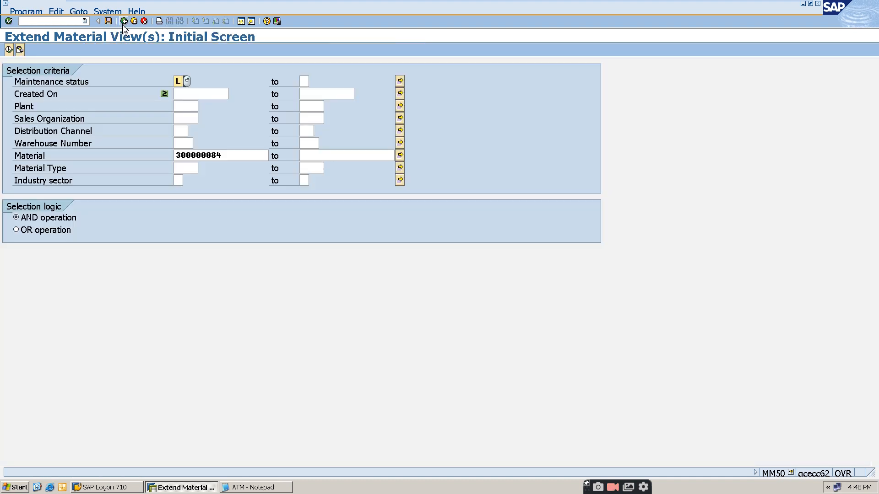
left_click(124, 23)
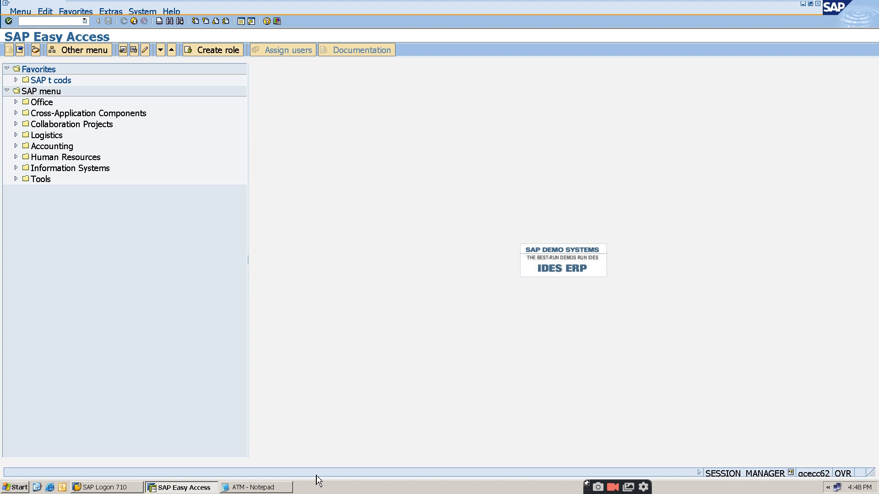
Step: Open transaction SM12 and list the lock entries for client 800 and the preset user
left_click(257, 488)
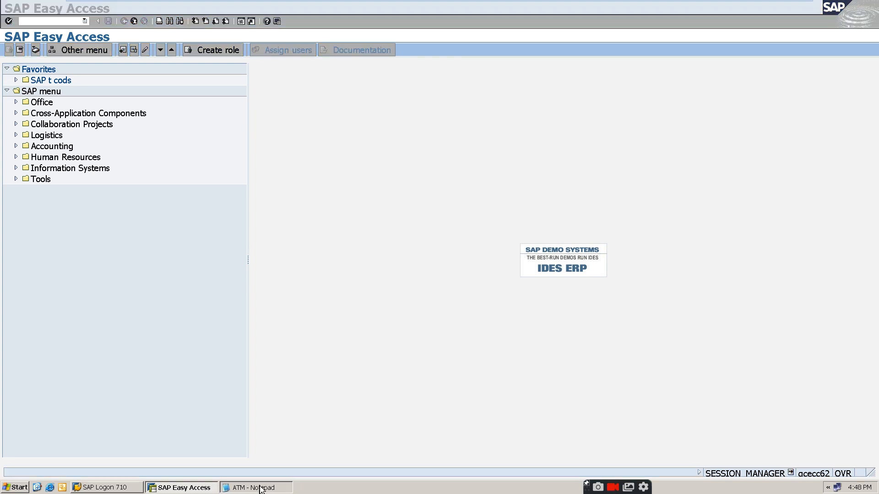
left_click(258, 488)
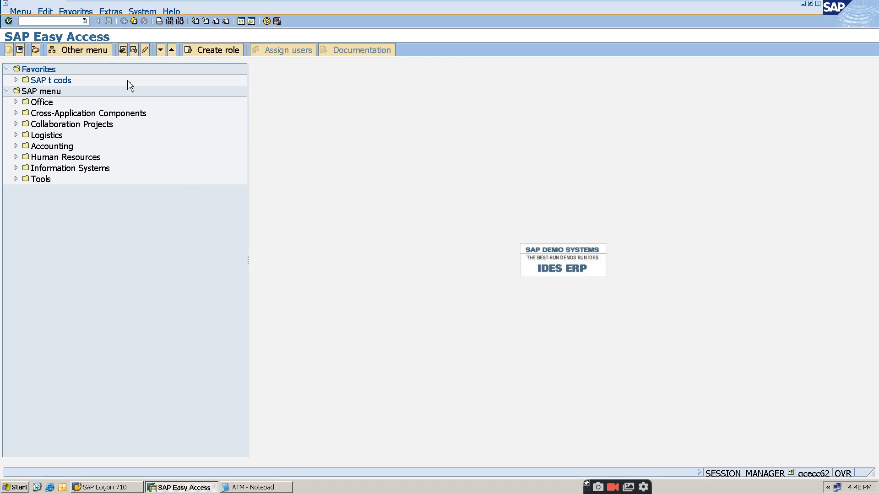
left_click(76, 22)
type("/NSM12")
key("Return")
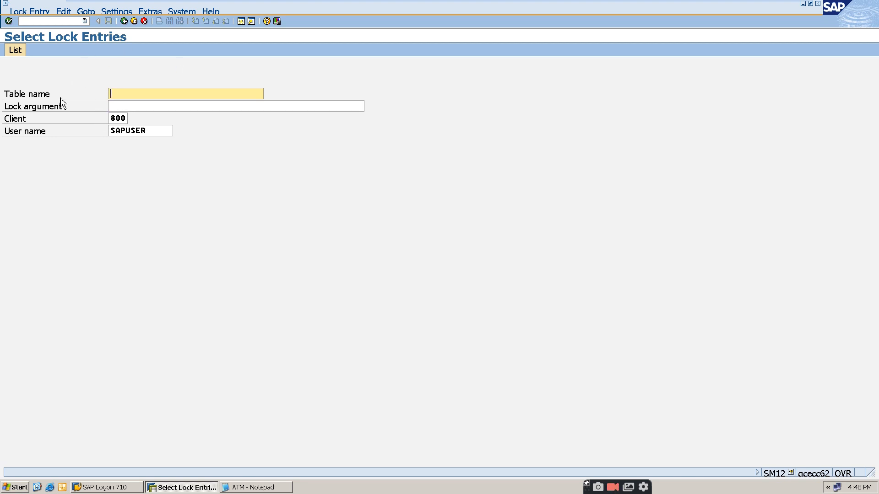
left_click(16, 51)
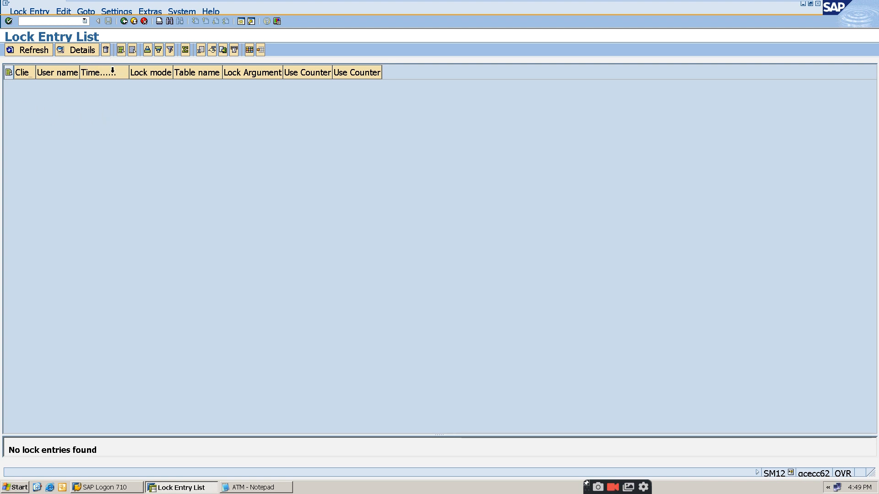
Step: Leave the lock entry list and return to the lock entry selection screen
left_click(123, 21)
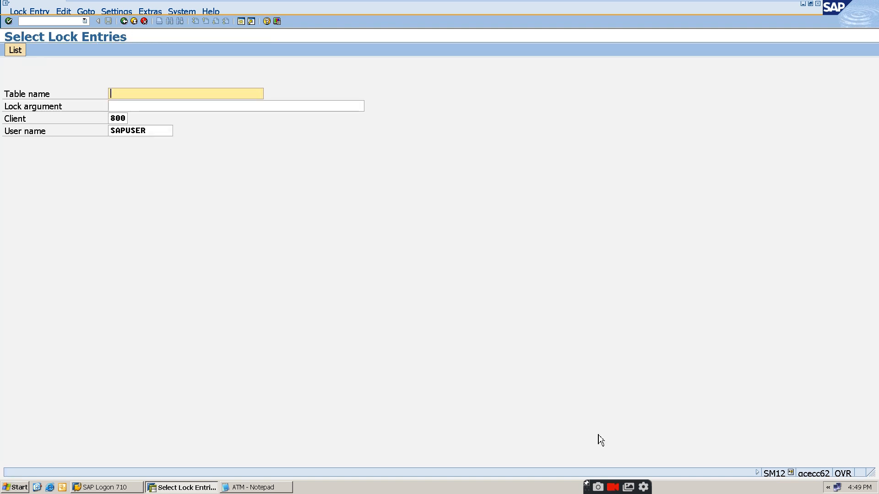
left_click(184, 487)
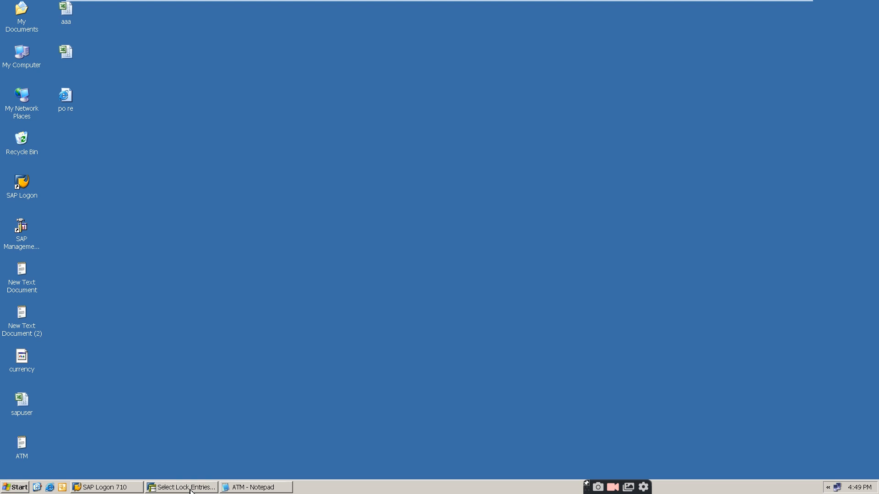
left_click(190, 488)
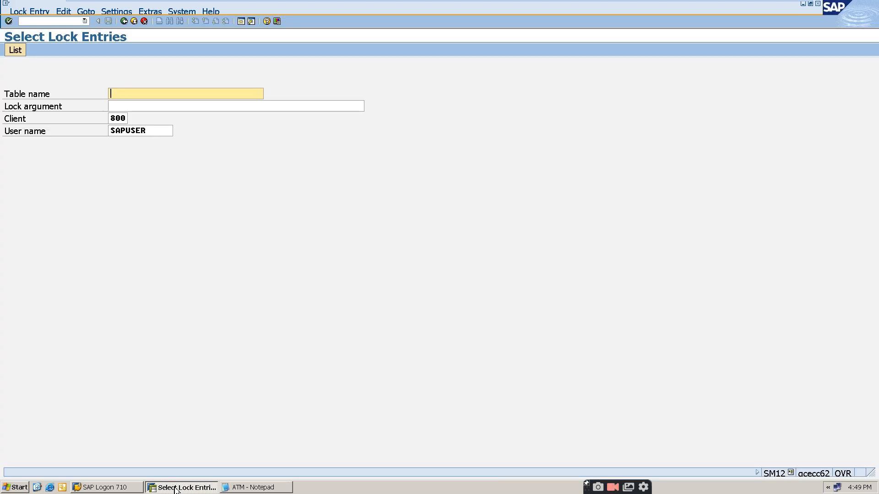
left_click(114, 489)
left_click(114, 489)
left_click(185, 488)
left_click(186, 489)
Step: Switch to the ATM Notepad file and add the line "MM60 MATERILAS LIST" below the MM50 entry
left_click(270, 488)
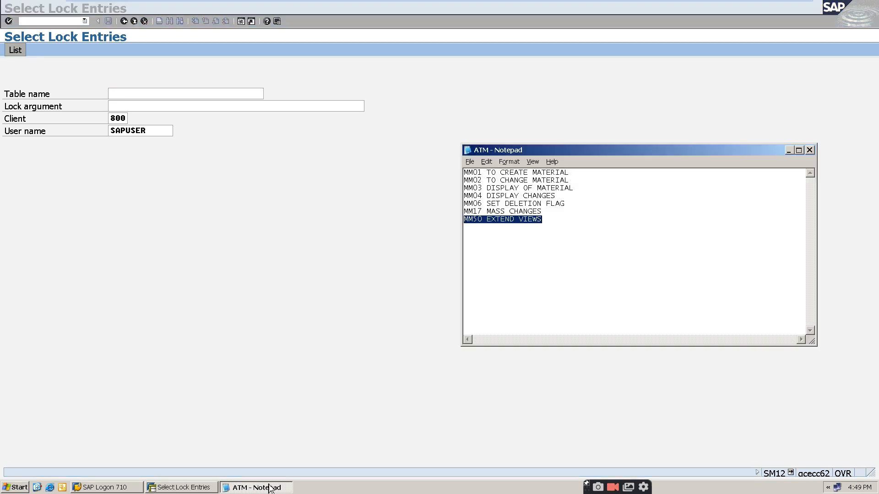
left_click(559, 223)
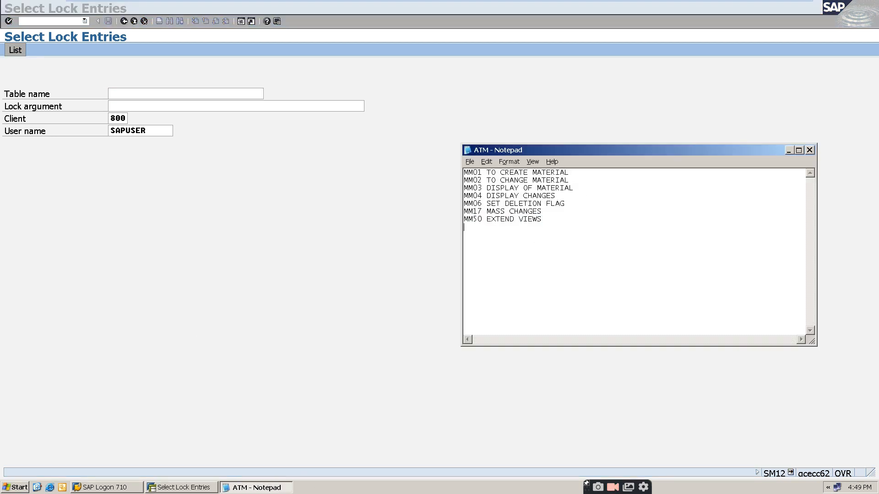
type("MM60 MATERILAS LIST")
left_click_drag(551, 228, 463, 230)
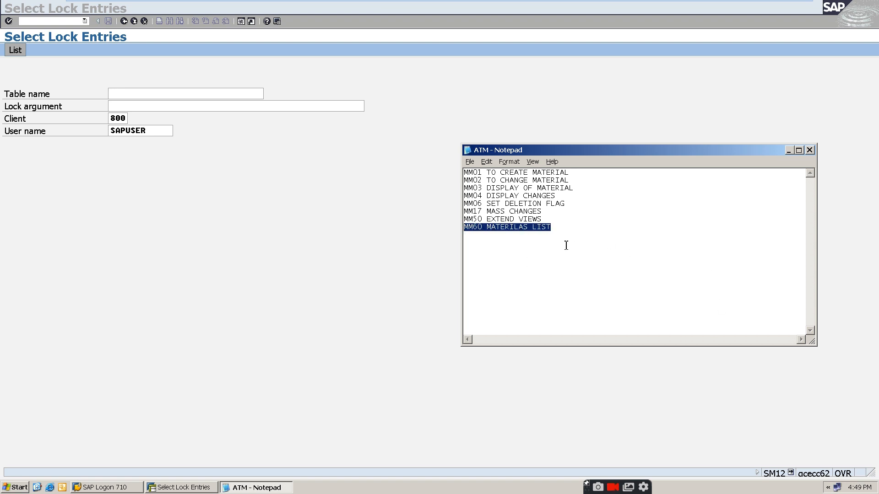
Step: Switch back to SAP and open transaction MM60 in the current session
left_click(58, 22)
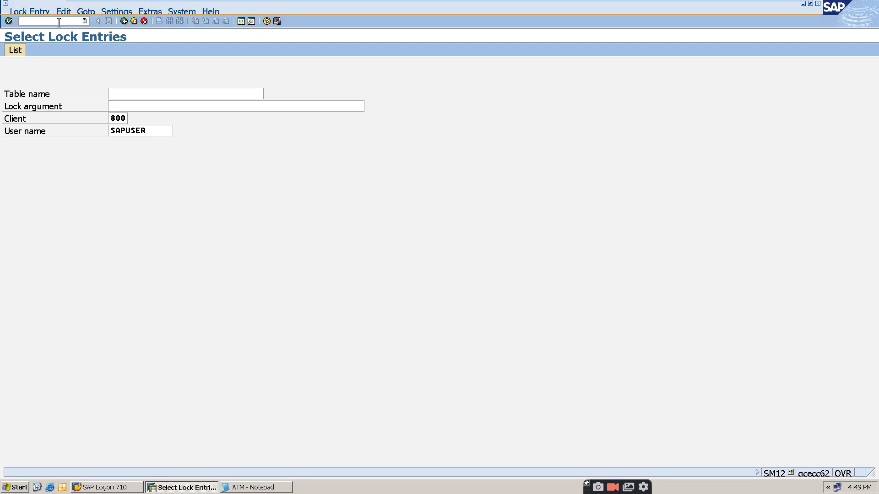
type("/NMM")
mouse_move(129, 4)
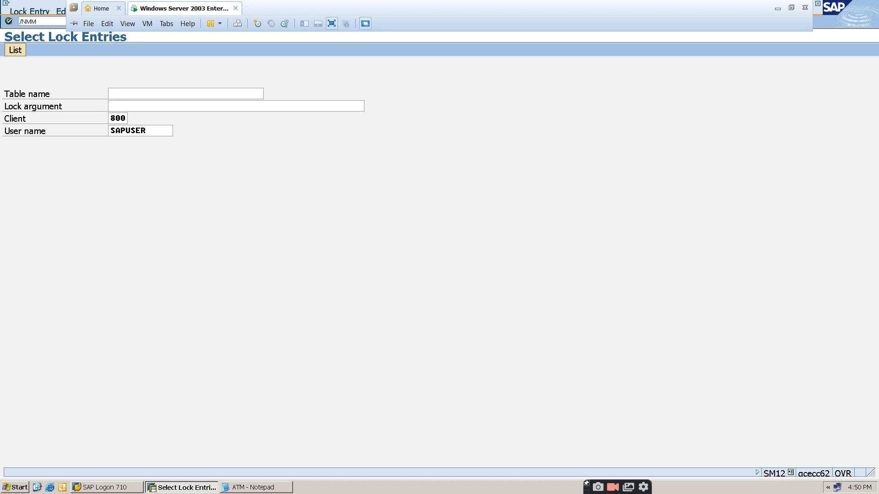
type("60")
key("Return")
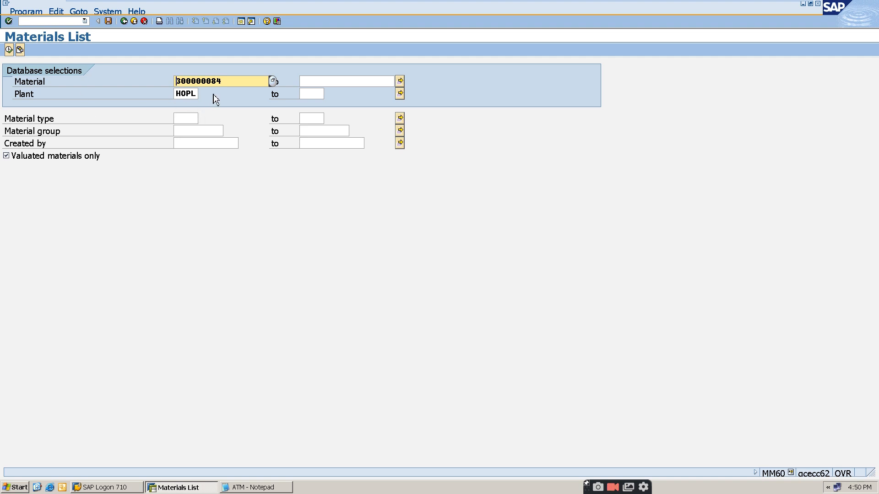
Step: List the materials from 300000081 to 300000084 for plant HOPL
left_click(254, 85)
key("BackSpace")
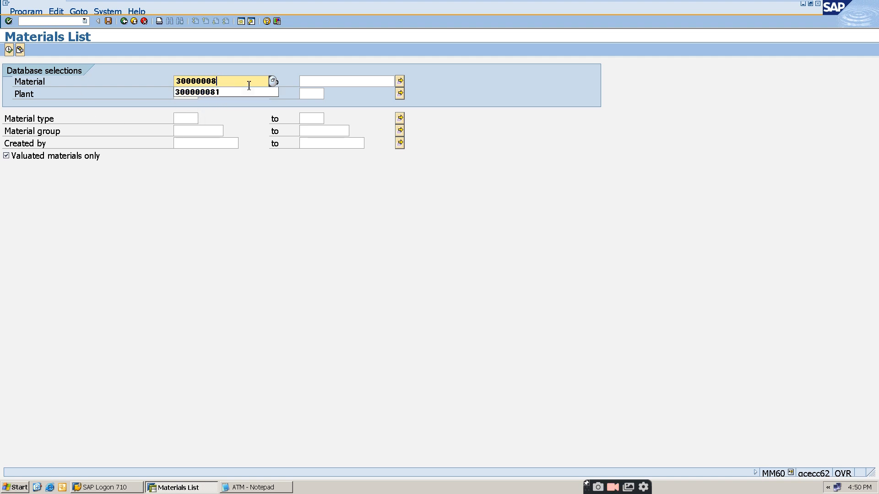
key("Down")
key("Return")
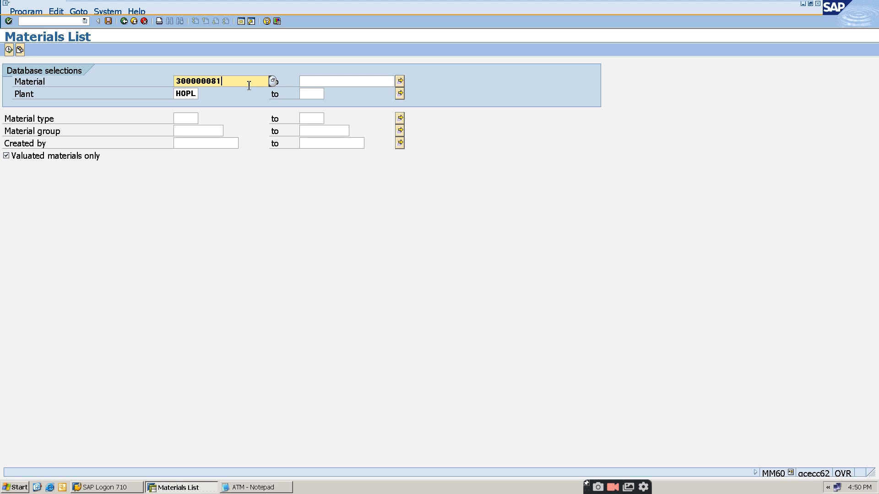
left_click(351, 84)
left_click(352, 95)
key("BackSpace")
type("4")
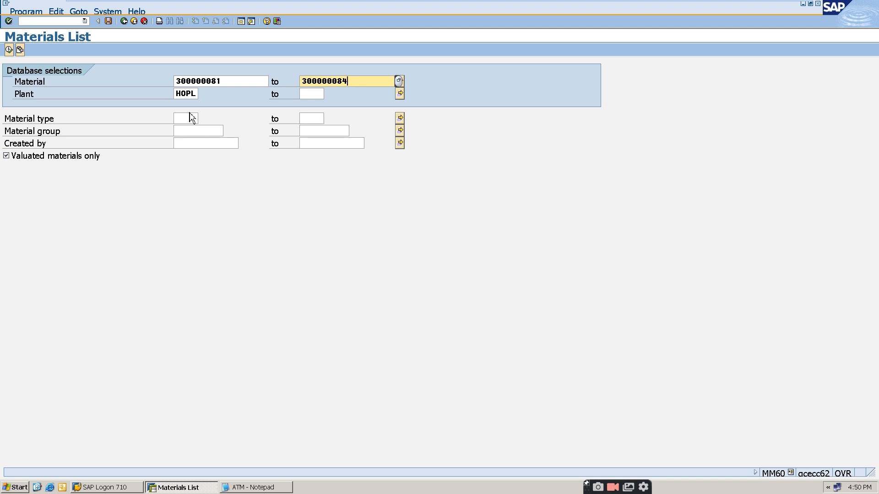
left_click(9, 50)
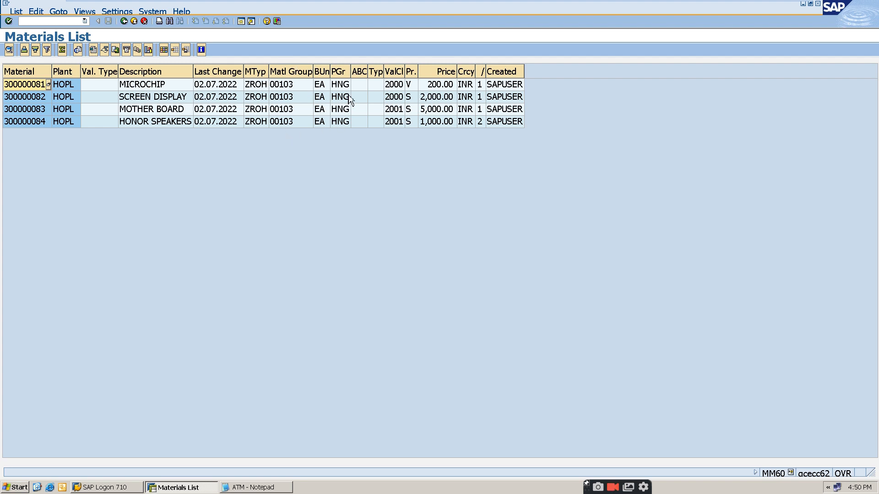
Step: Adjust the widths of the base unit and price control columns and view the possible price control values for the MICROCHIP material
double_click(330, 71)
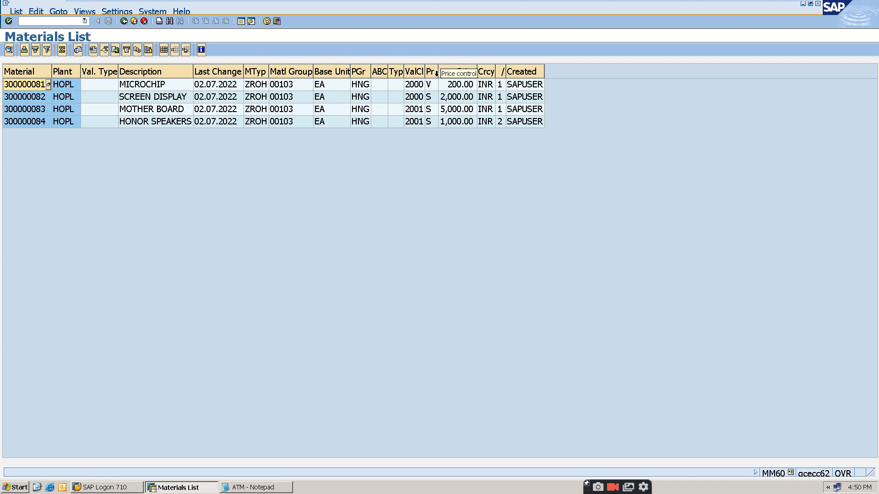
left_click_drag(438, 68, 451, 69)
left_click(433, 84)
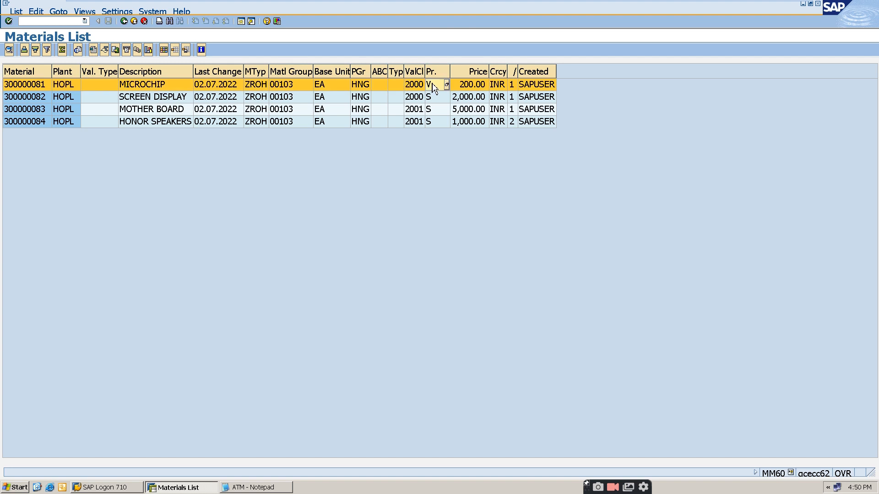
left_click(446, 84)
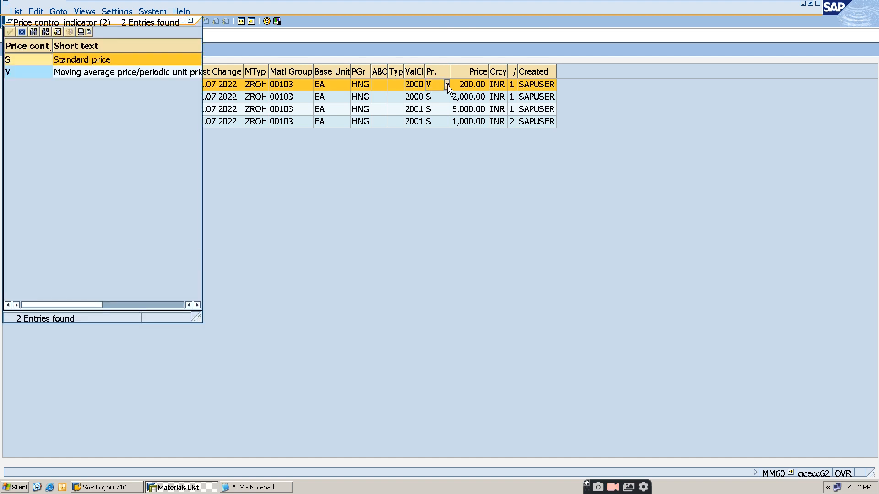
left_click(194, 21)
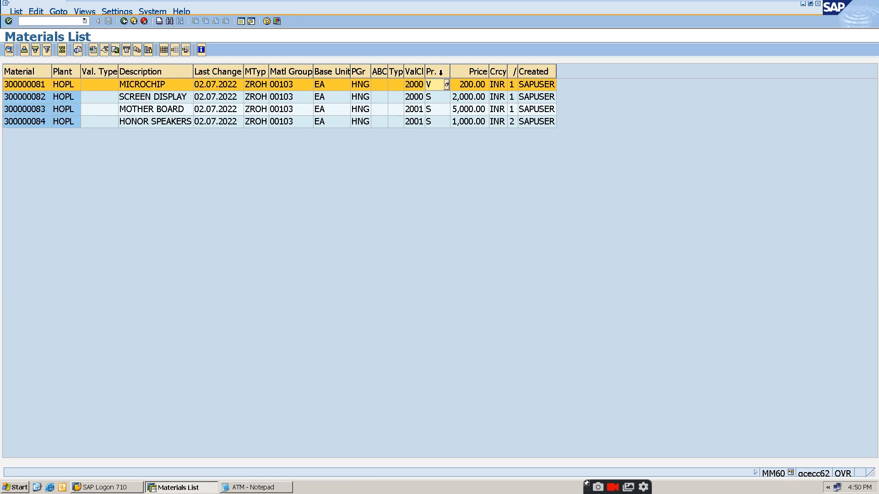
left_click_drag(450, 72, 443, 71)
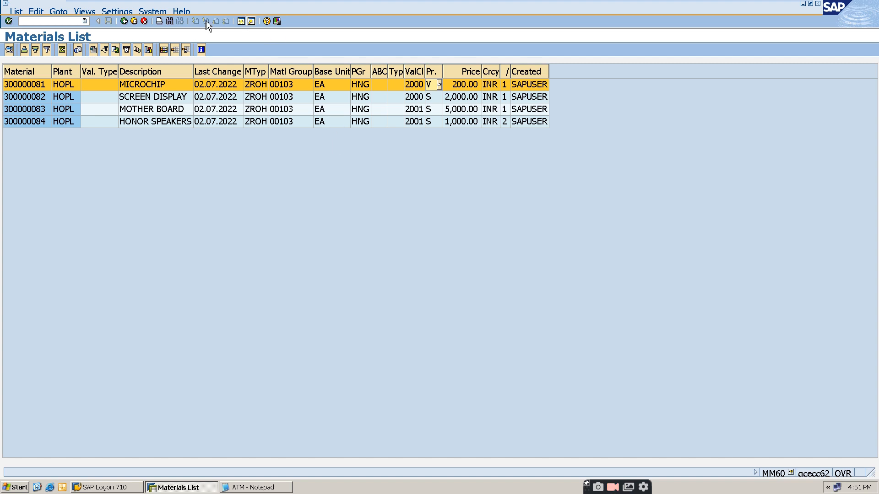
Step: Add the line "MMAM CHANGE THE MATERIAL TYPE" to the ATM Notepad file below the MM60 entry
left_click(57, 22)
left_click(240, 488)
left_click(578, 230)
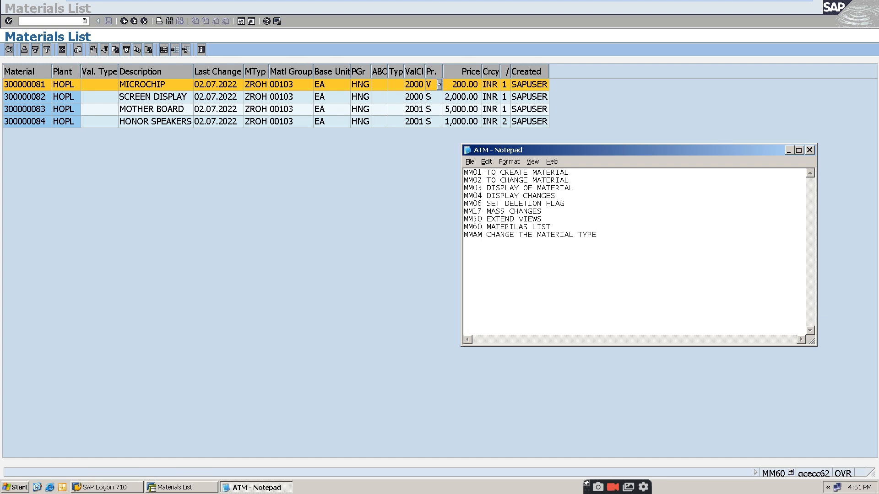
left_click_drag(597, 235, 458, 236)
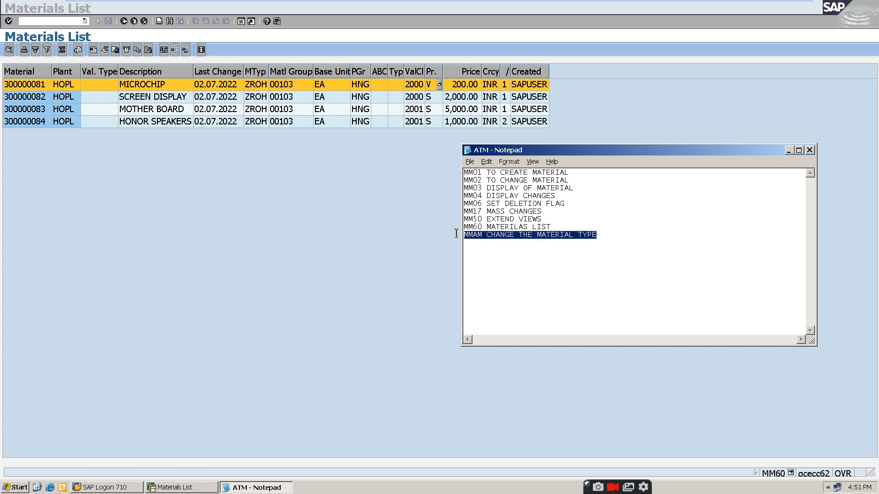
left_click(789, 150)
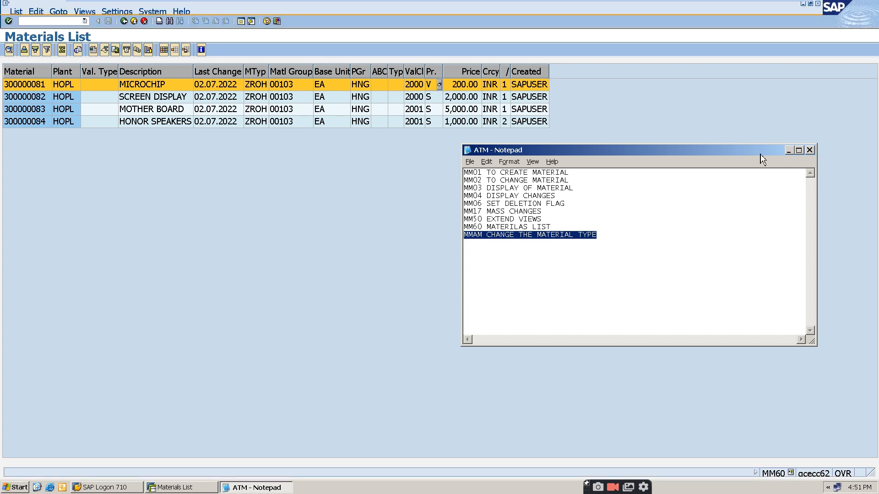
Step: Return to SAP and open transaction MMAM in the current session
left_click(54, 21)
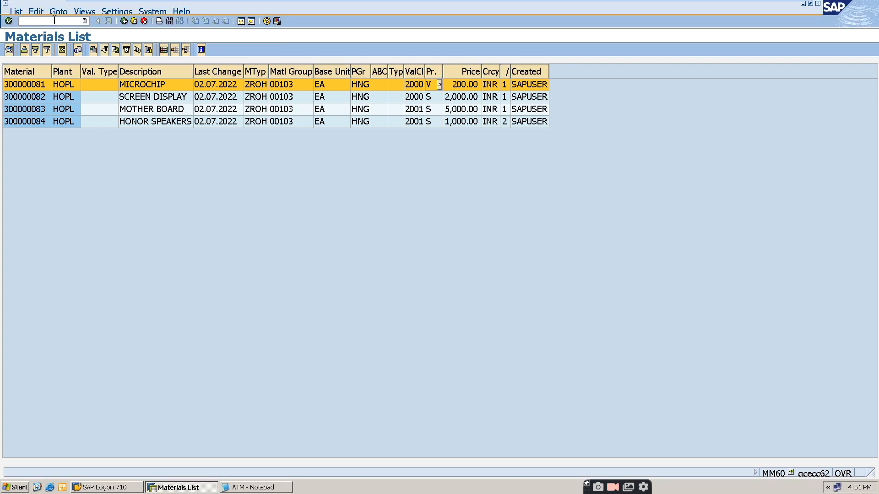
type("/NMMAM")
key("Return")
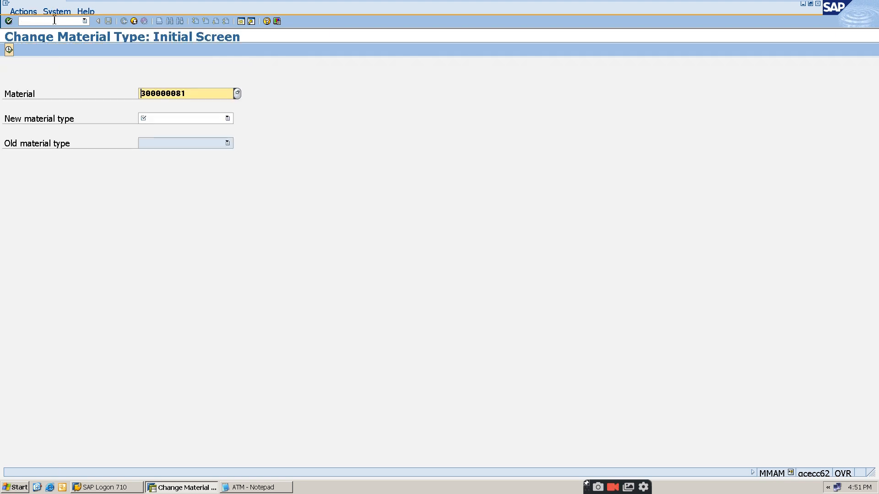
Step: Enter material 300000084 and choose FERT Finished product as its new material type
left_click(220, 91)
key("BackSpace")
type("4")
left_click(201, 119)
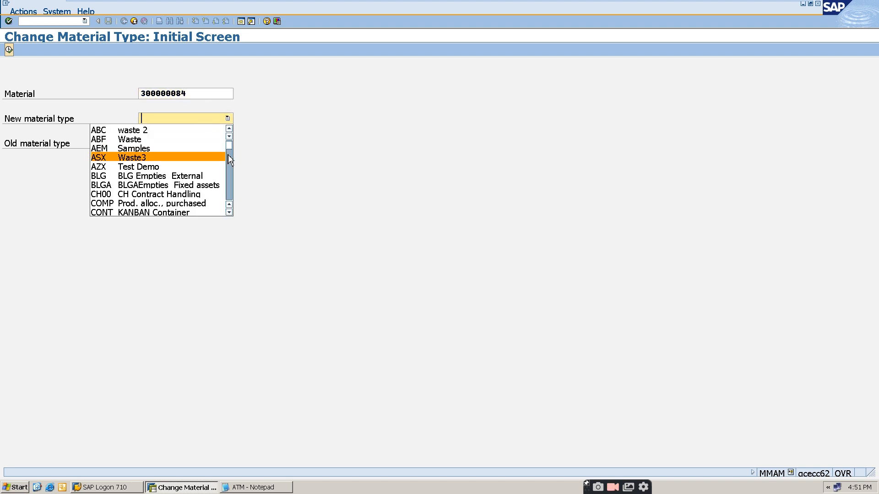
left_click_drag(229, 146, 229, 166)
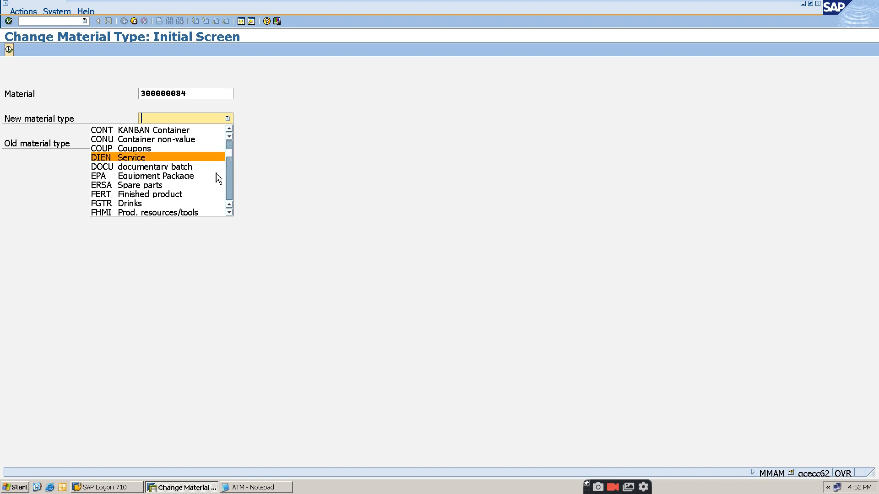
left_click(175, 194)
Step: Try to choose an old material type from the list of Z material types
left_click(195, 145)
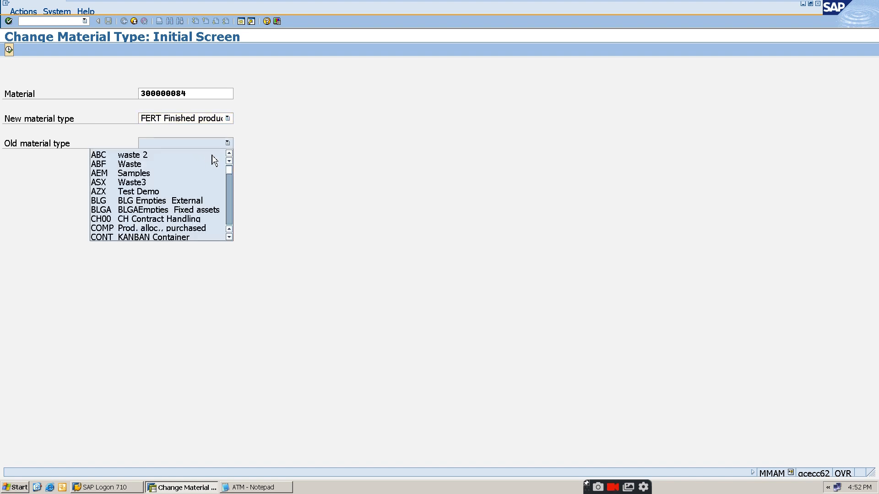
left_click_drag(231, 170, 234, 232)
left_click(145, 225)
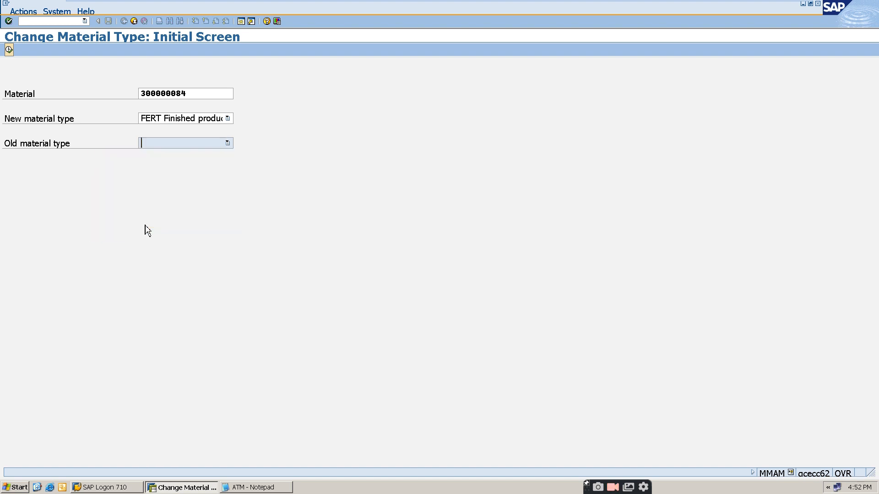
left_click(227, 144)
scroll(197, 202, "down", 10)
scroll(196, 203, "down", 6)
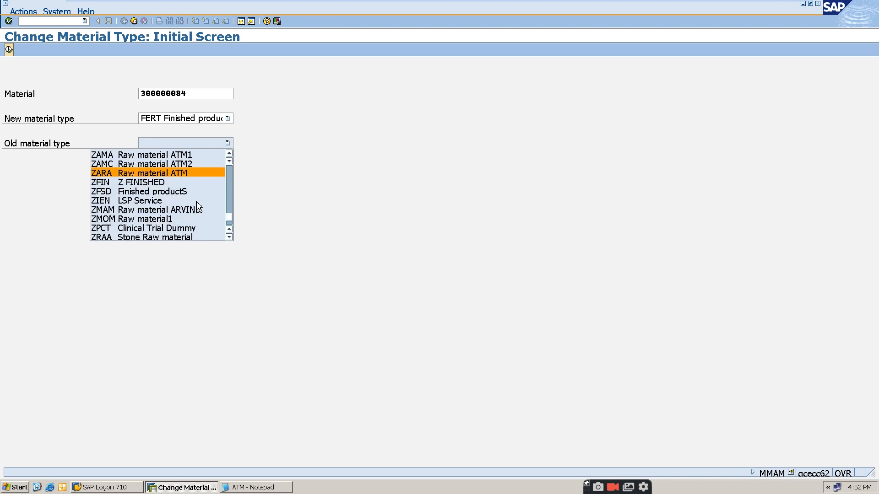
left_click(118, 232)
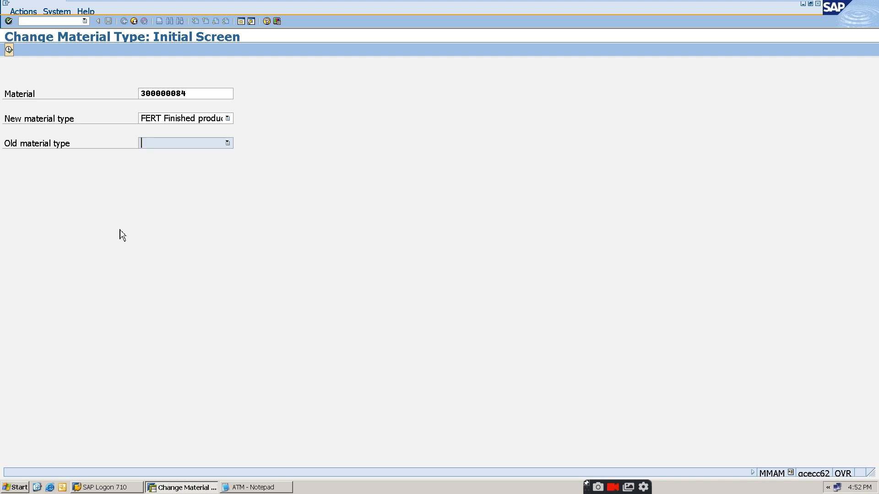
Step: Execute the material type change for 300000084 and accept the proposed valuation class for plant HOPL
left_click(9, 49)
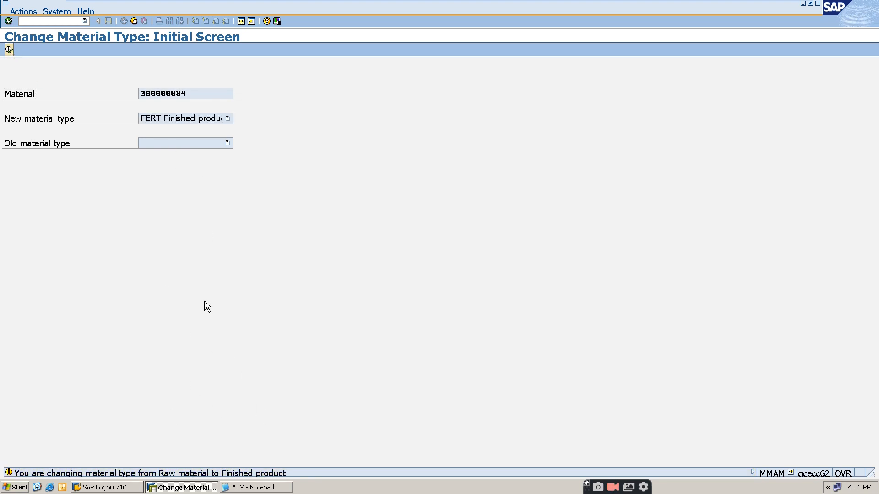
left_click(10, 54)
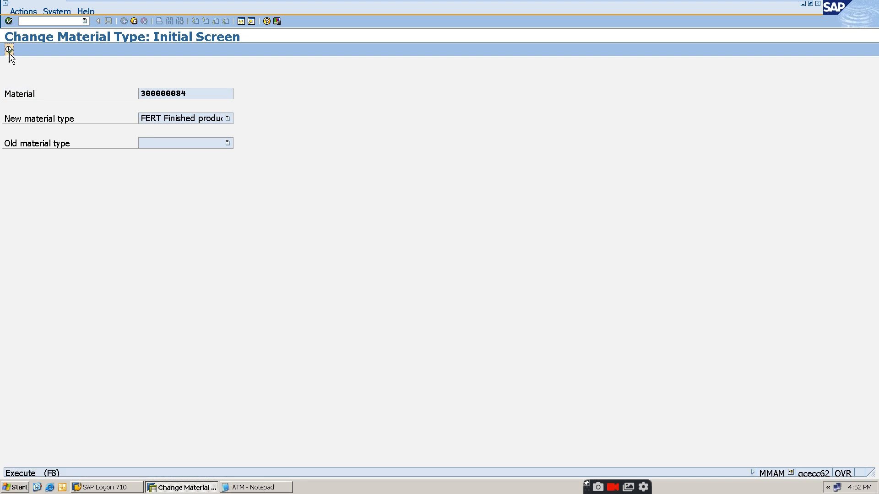
left_click(9, 52)
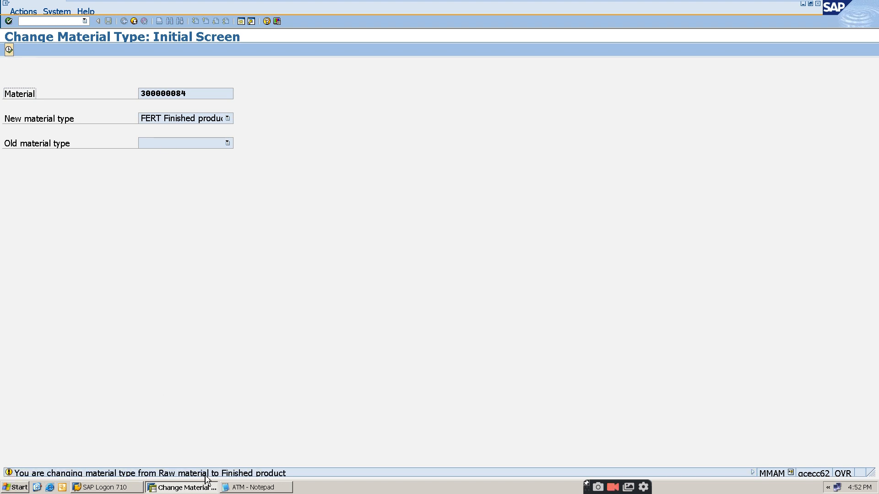
key("Return")
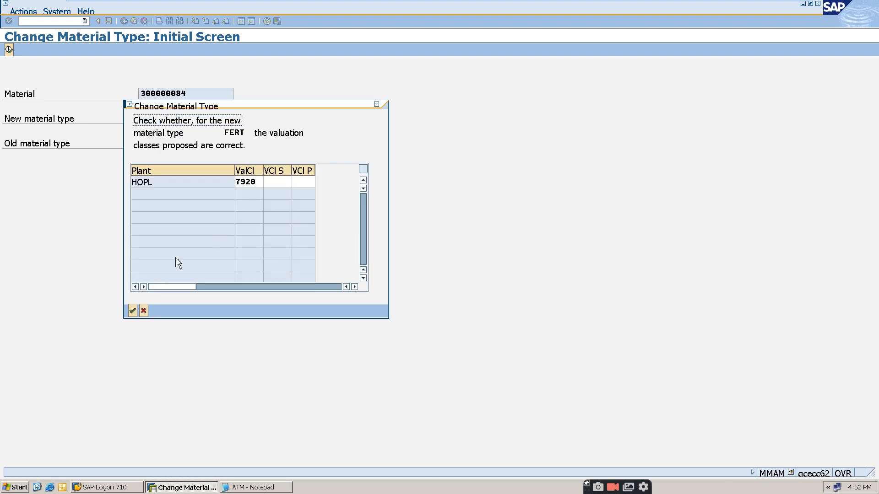
left_click(132, 311)
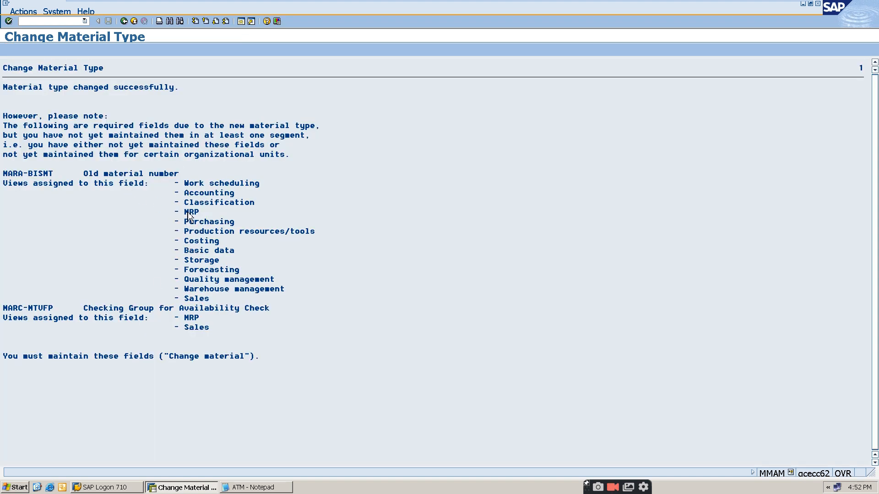
Step: Review the material type change log for the required fields and the views assigned to them
left_click_drag(178, 176, 304, 323)
left_click(193, 232)
left_click_drag(8, 115, 298, 170)
left_click_drag(181, 180, 293, 337)
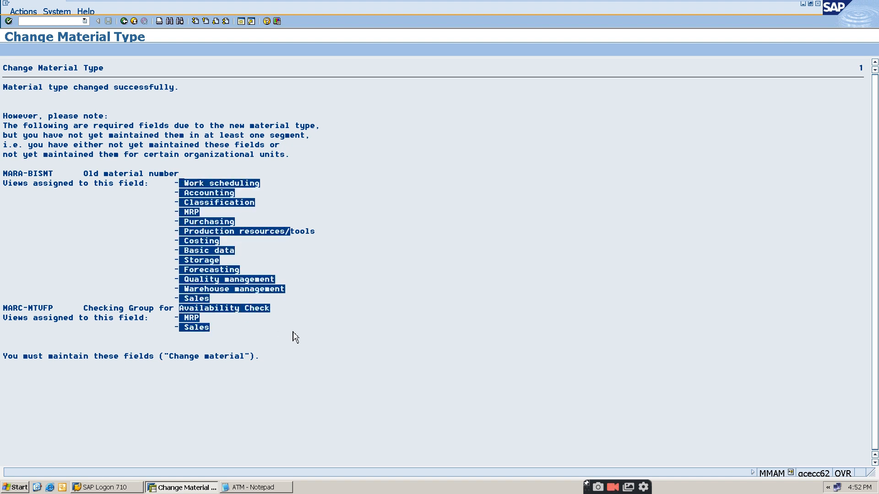
Step: Leave the material type change log and open the Change Material transaction MM02 in a new session
key("ctrl+c")
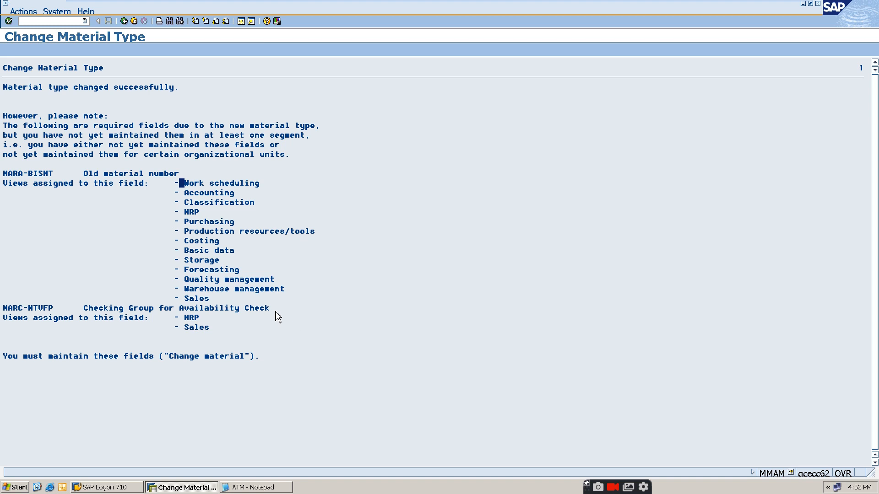
left_click(126, 25)
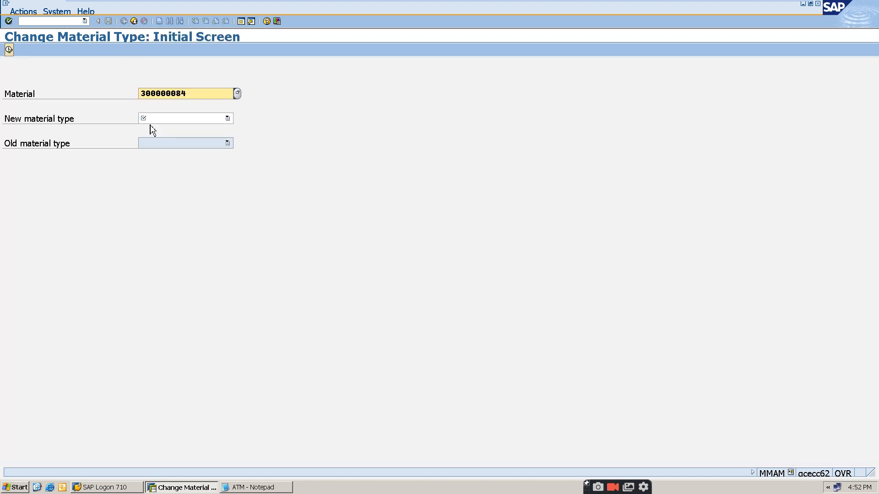
left_click(240, 21)
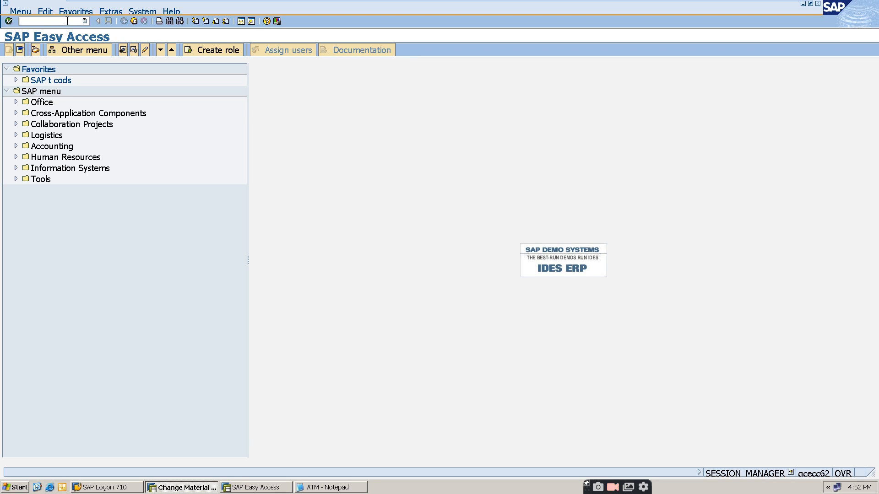
type("/NMM02")
key("Return")
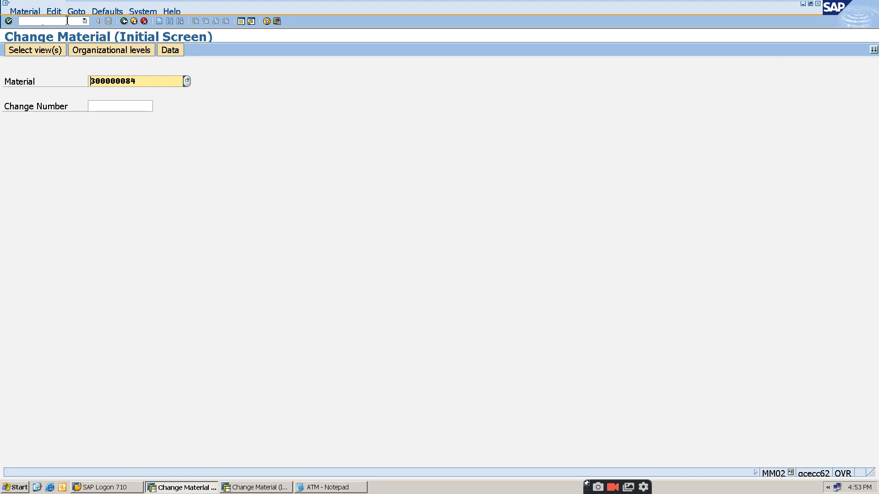
Step: Switch the new session to the Create Material transaction MM01
type("NMM")
key("BackSpace")
key("BackSpace")
key("BackSpace")
key("BackSpace")
left_click(50, 22)
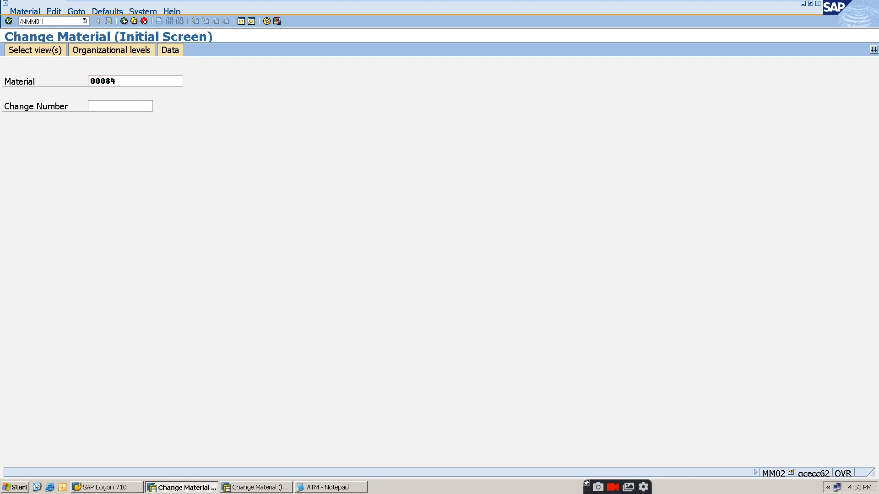
type("/NMM01")
key("Return")
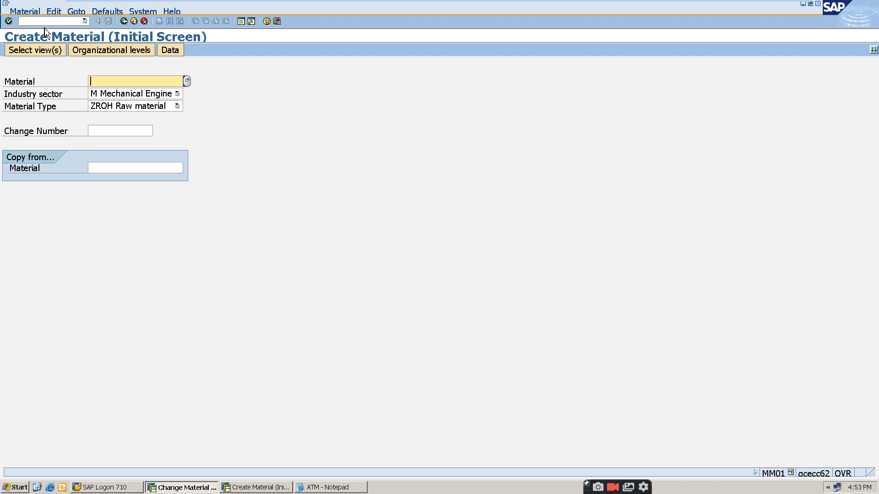
Step: List material 300000084 for plant HOPL with MM60 and widen the material type column to check its type
left_click(53, 21)
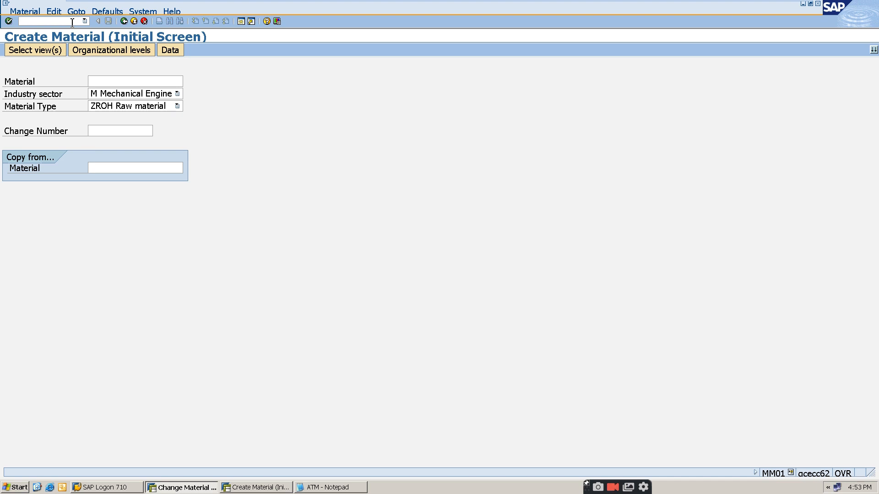
type("MM60")
key("Return")
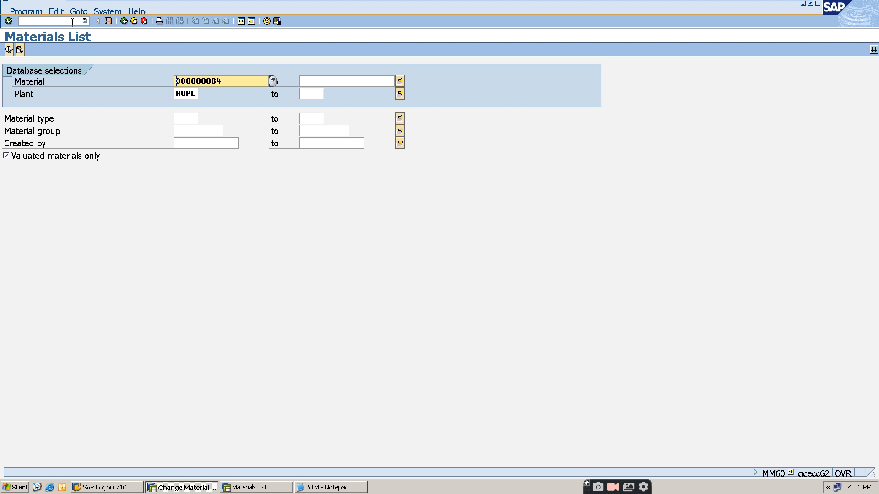
left_click(9, 50)
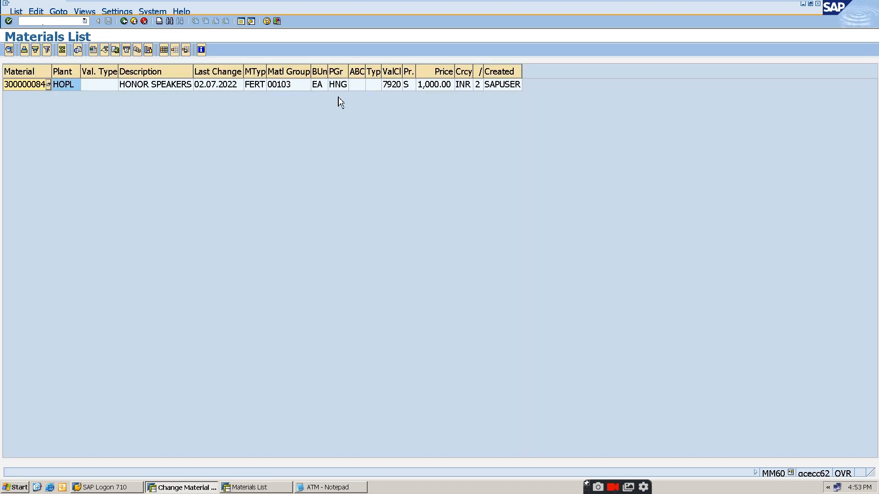
left_click(259, 85)
left_click_drag(266, 69, 296, 68)
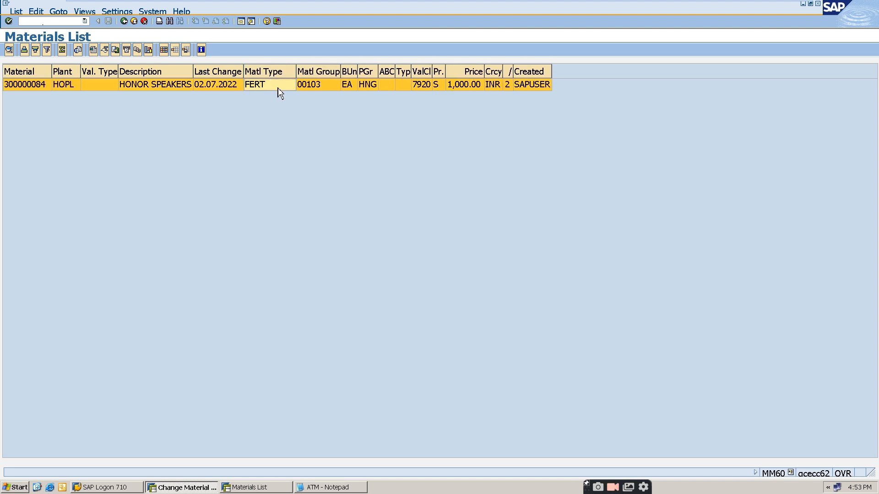
Step: Open the material type change transaction MMAM and choose ZROH Raw material as the new type for material 300000084
left_click(47, 21)
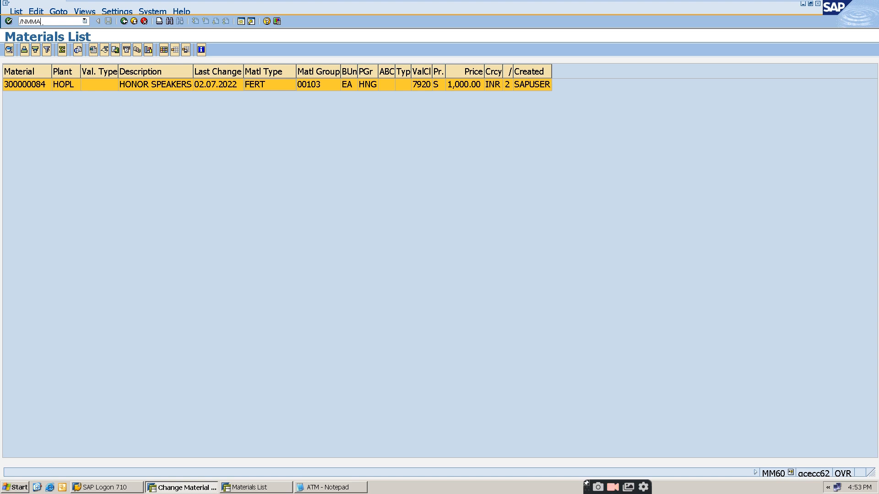
key("Return")
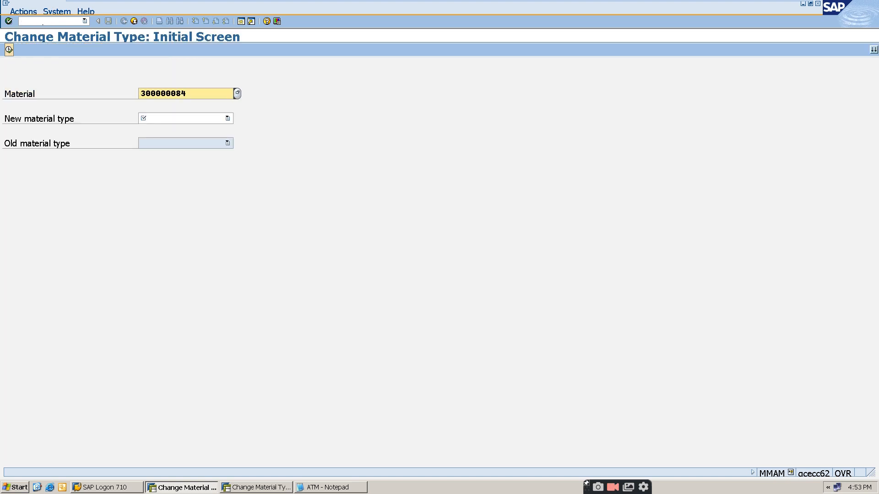
left_click(164, 120)
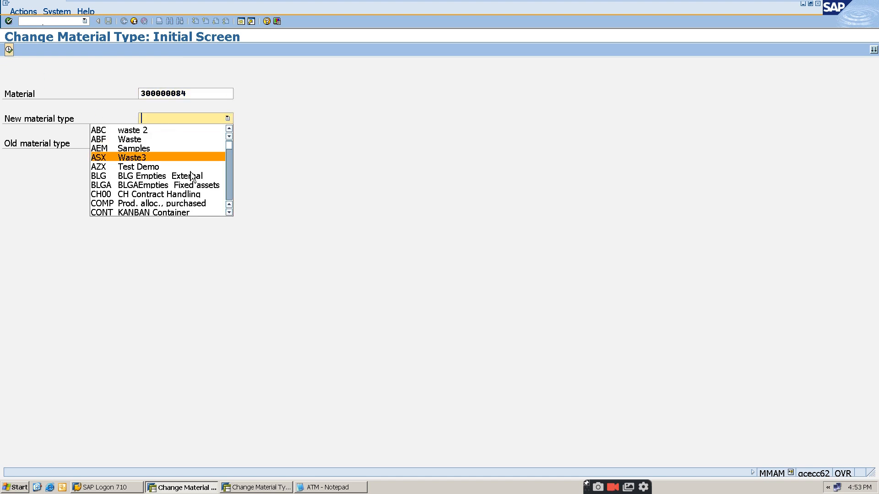
left_click_drag(230, 147, 238, 165)
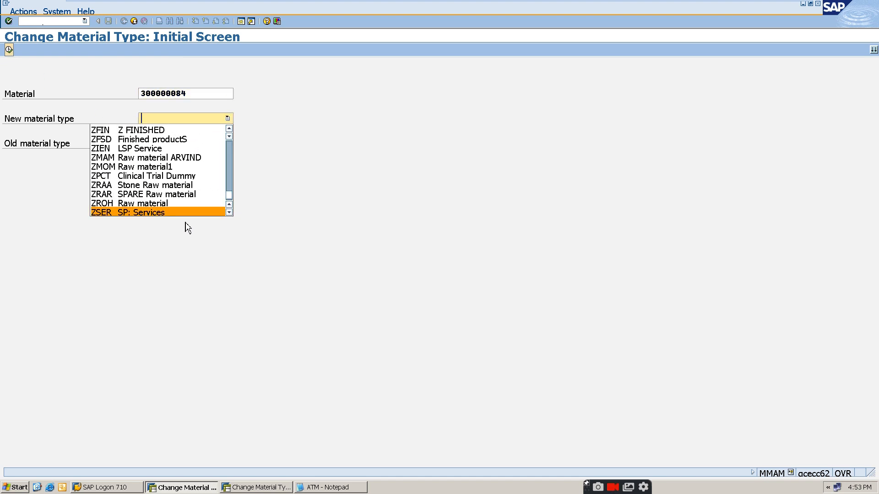
left_click(154, 206)
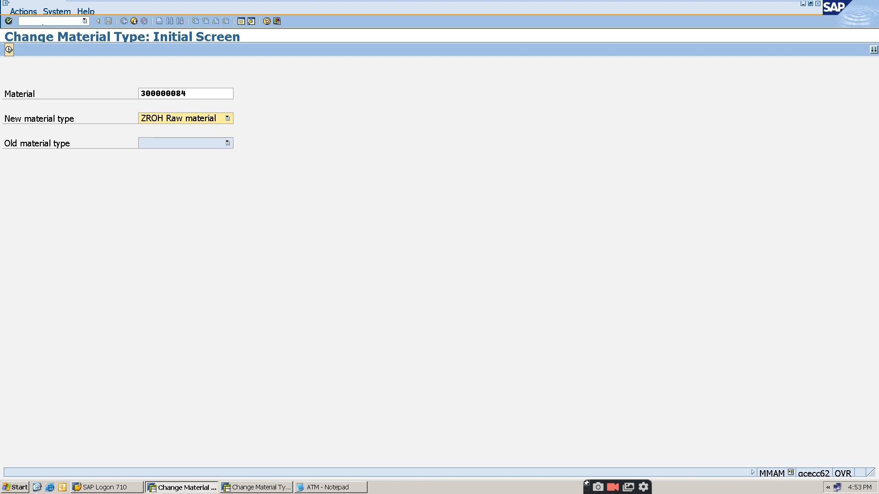
Step: Execute the change to ZROH and accept the proposed valuation class 2000 for plant HOPL
left_click(9, 50)
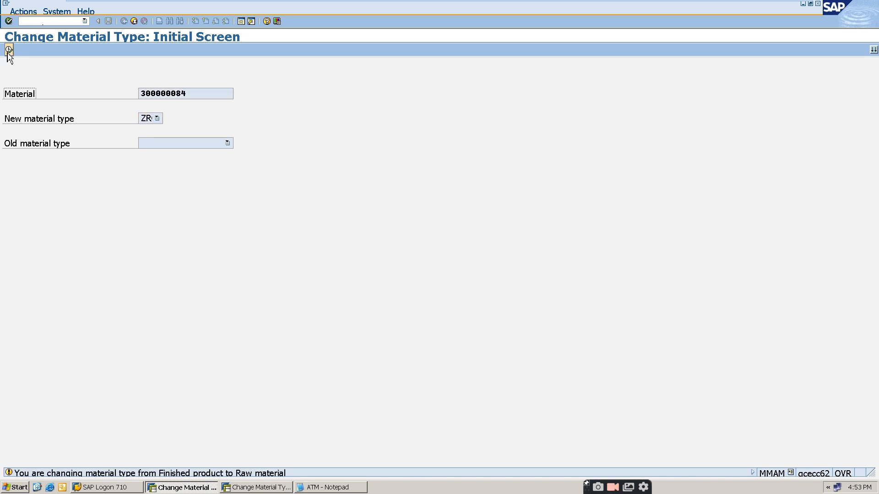
key("Return")
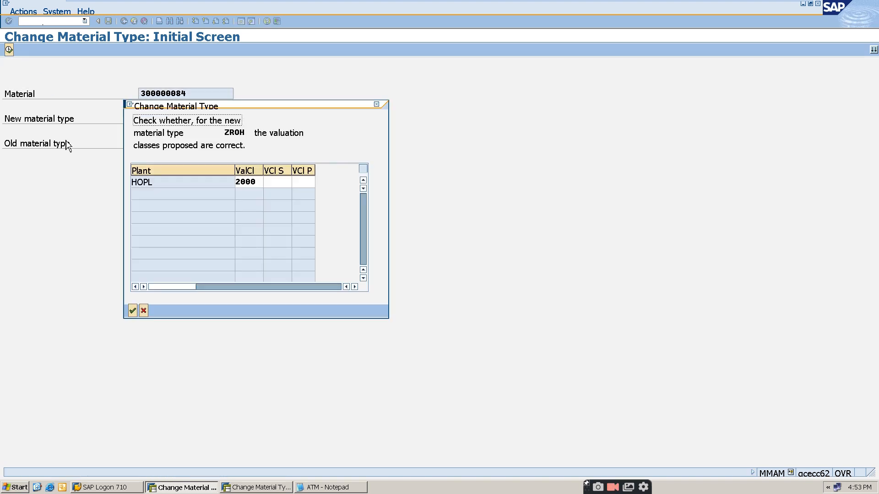
left_click(238, 182)
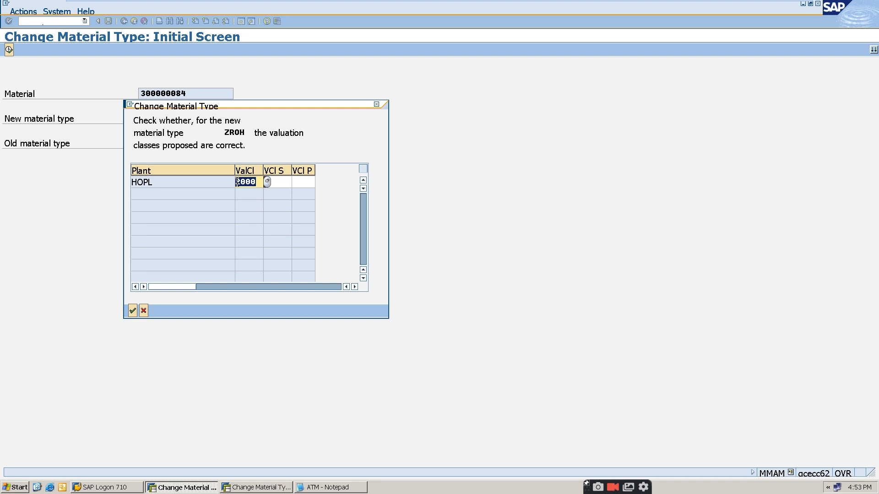
left_click(133, 310)
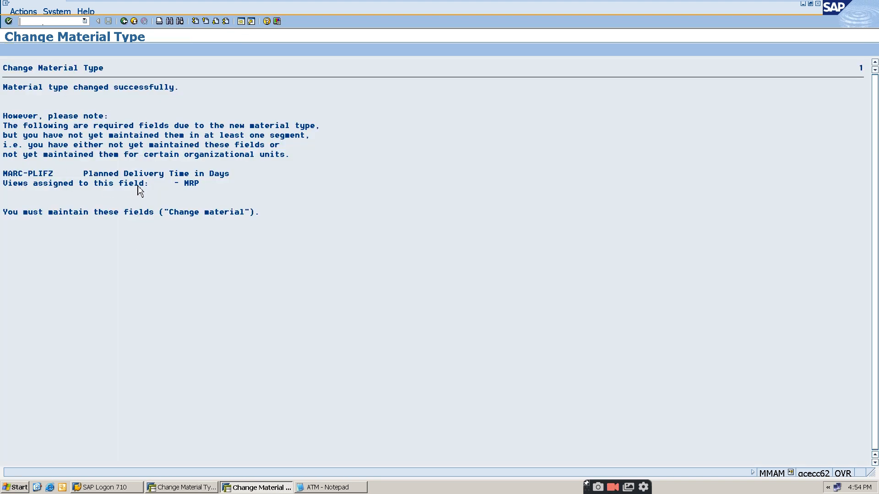
Step: Run the MM60 materials list again for material 300000084 in plant HOPL and check its material type
left_click(66, 21)
type("/NMM60")
key("Return")
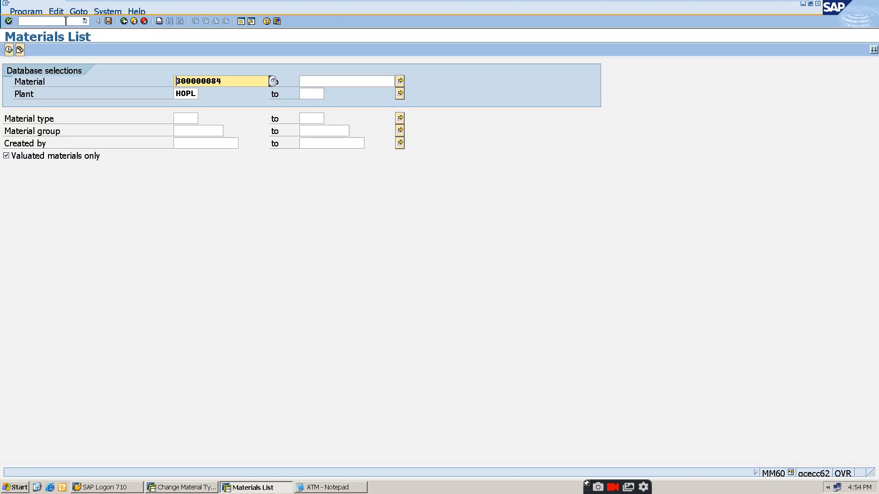
left_click(10, 51)
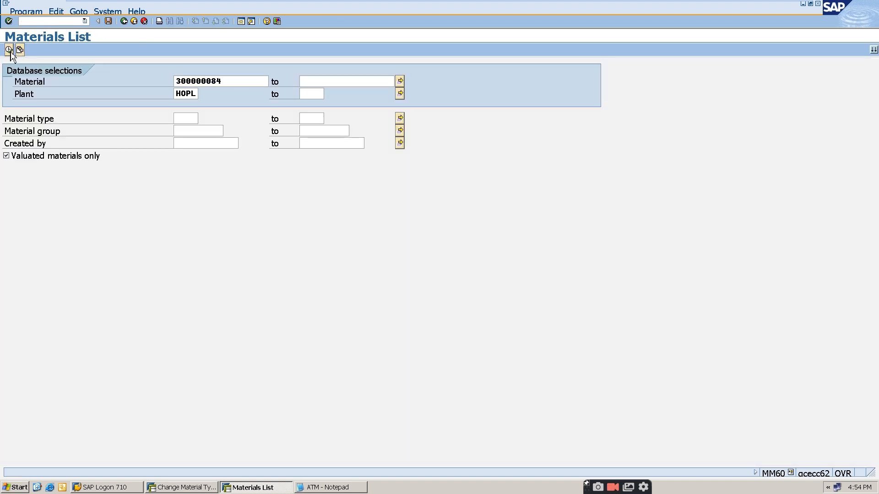
left_click(261, 87)
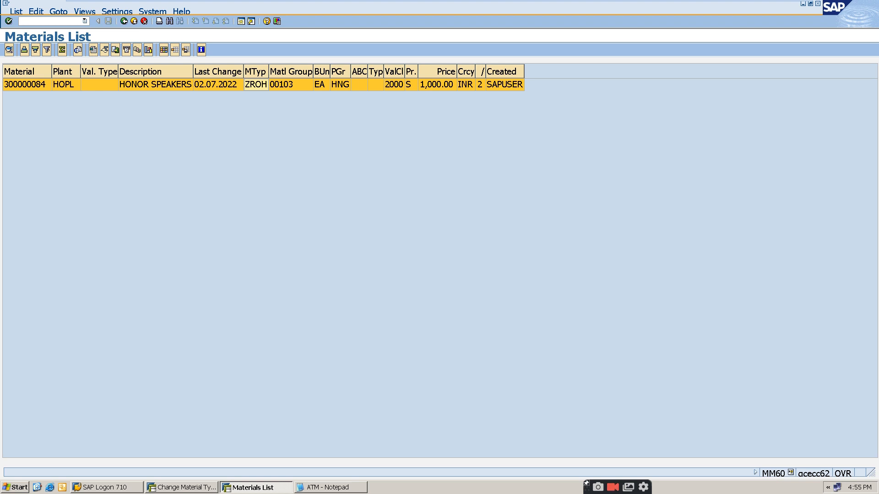
Step: Switch to the ATM Notepad file and add the closing lines SHARE, SUBSCRIBE LIKE and THANKYOU below the transaction notes
left_click(337, 487)
left_click(509, 269)
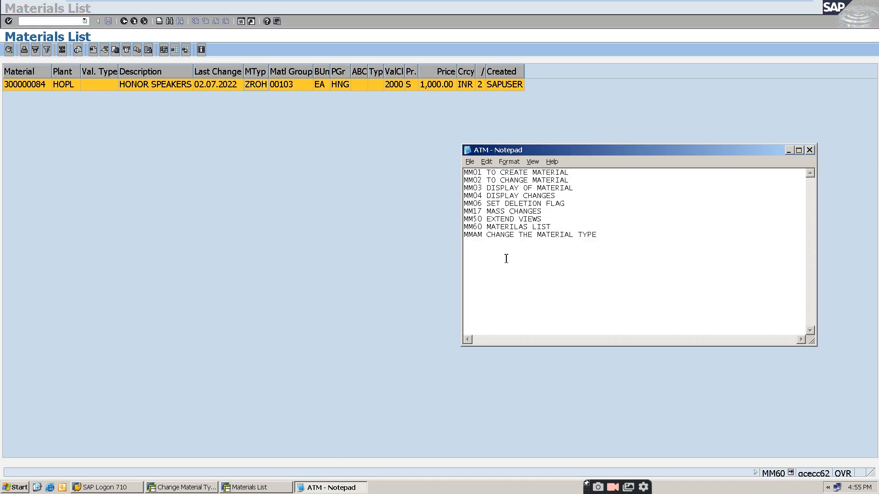
left_click(633, 234)
key("Return")
type("SHARE")
key("Return")
type("SUBSCRIBE LIKE")
key("Return")
key("Return")
type("THANKYOU")
left_click_drag(463, 250, 502, 285)
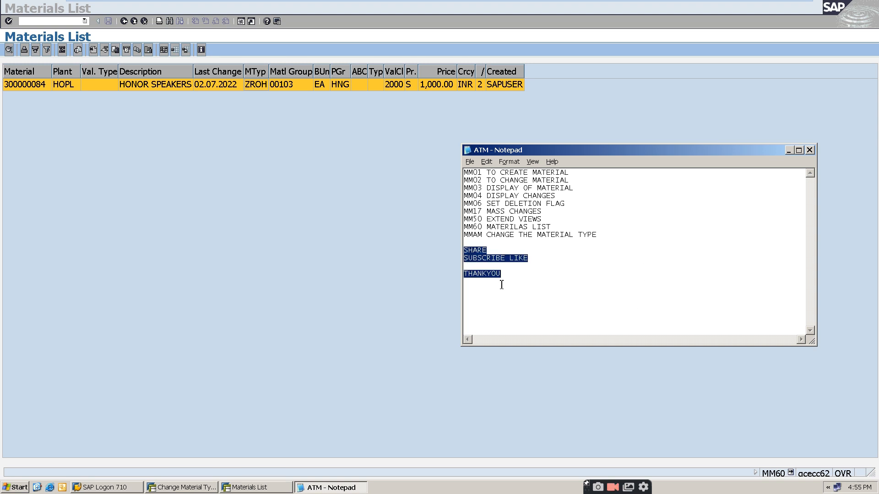
left_click(487, 163)
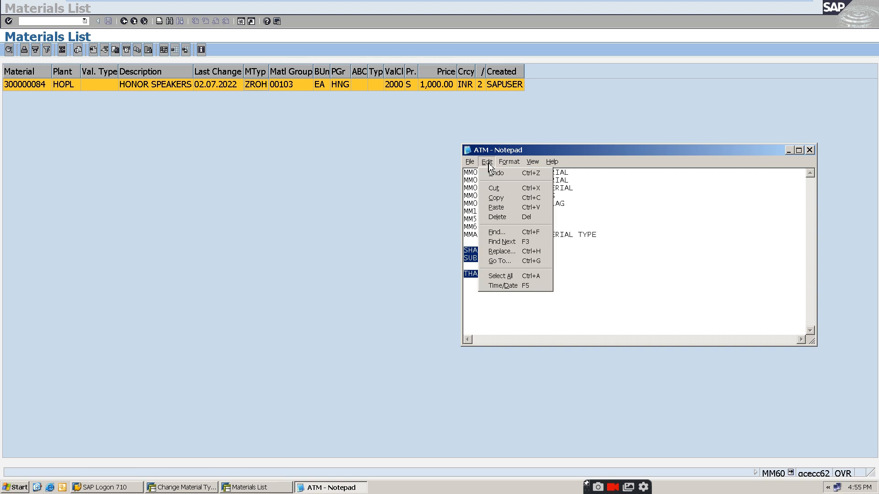
left_click(605, 250)
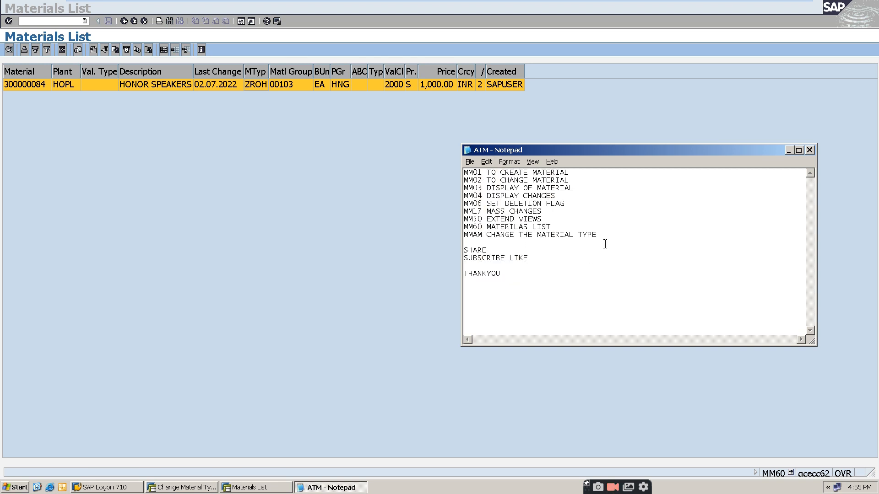